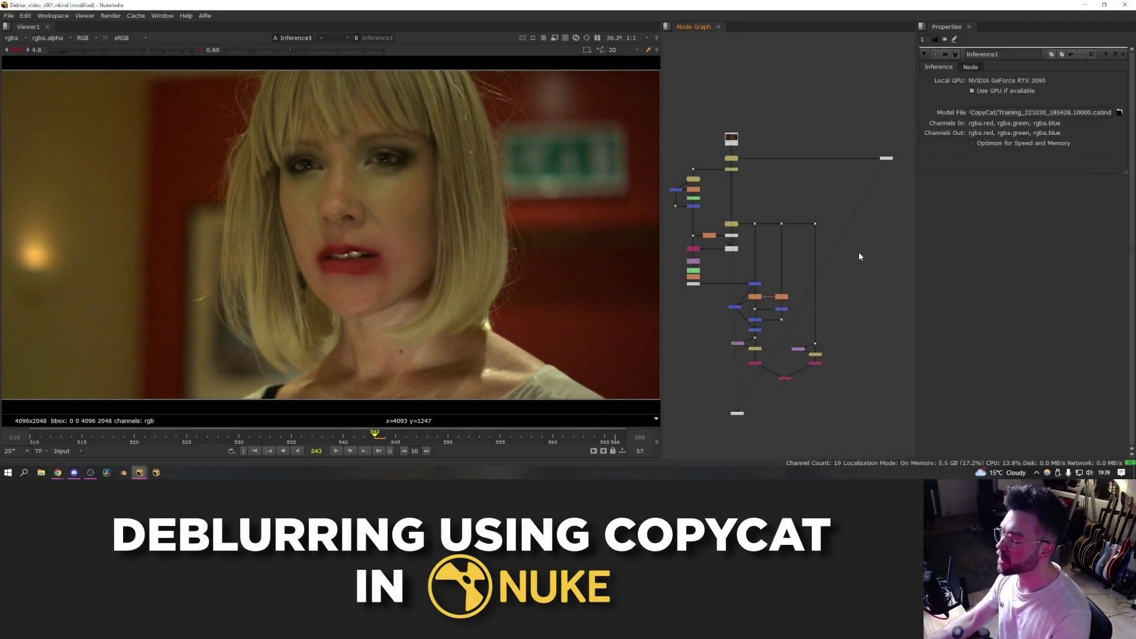
Play the original footage from the shot range node and step through it to examine the focus on the actress's face
{"action": "scroll", "coordinate": [857, 254], "scroll_direction": "down", "scroll_amount": 1}
{"action": "left_click_drag", "start_coordinate": [678, 138], "coordinate": [906, 400]}
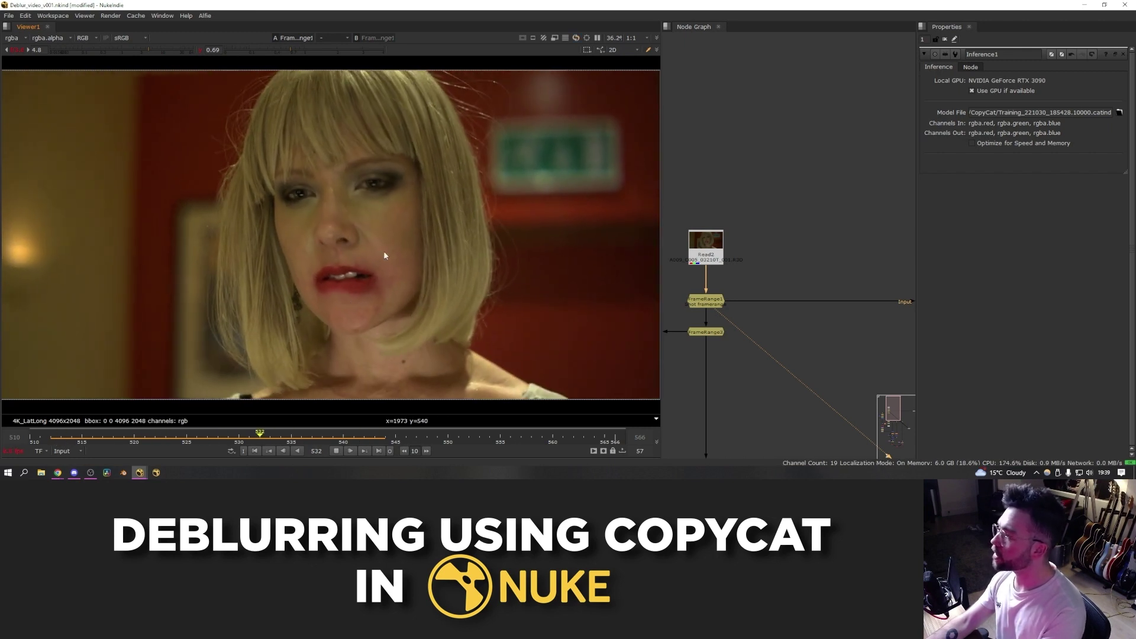
{"action": "left_click", "coordinate": [337, 452]}
{"action": "left_click", "coordinate": [324, 435]}
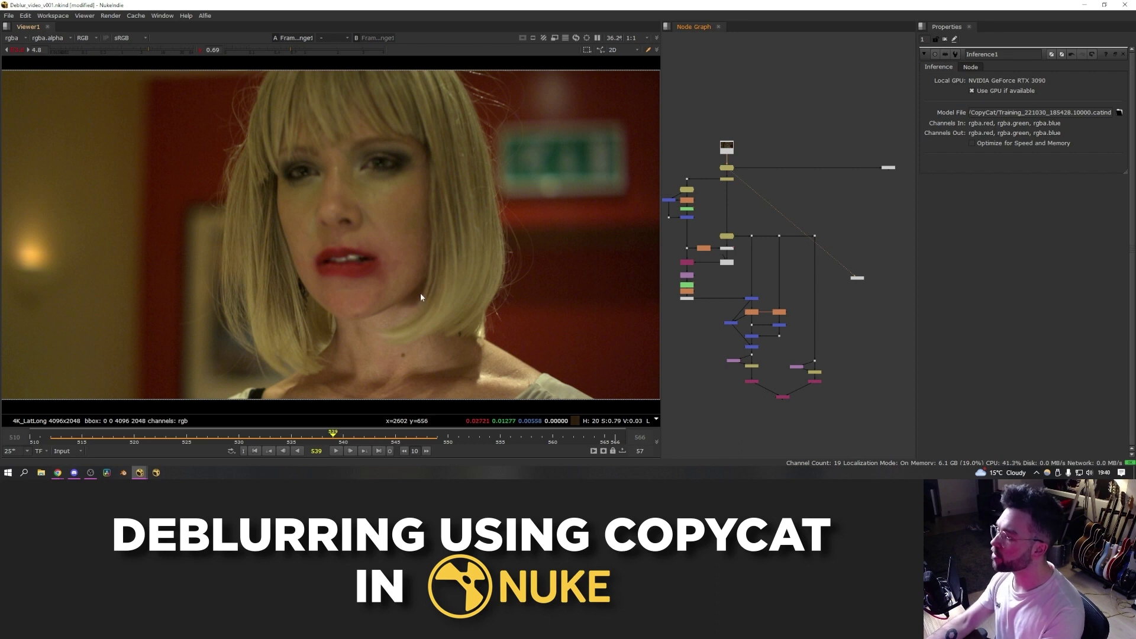
View Inference1 at frame 539 and toggle the node off and on to compare facial sharpness with the original, overall and up close
{"action": "left_click", "coordinate": [888, 167]}
{"action": "key", "text": "1"}
{"action": "scroll", "coordinate": [833, 193], "scroll_direction": "up", "scroll_amount": 6}
{"action": "middle_click_drag", "start_coordinate": [906, 165], "coordinate": [836, 250]}
{"action": "key", "text": "d"}
{"action": "key", "text": "d"}
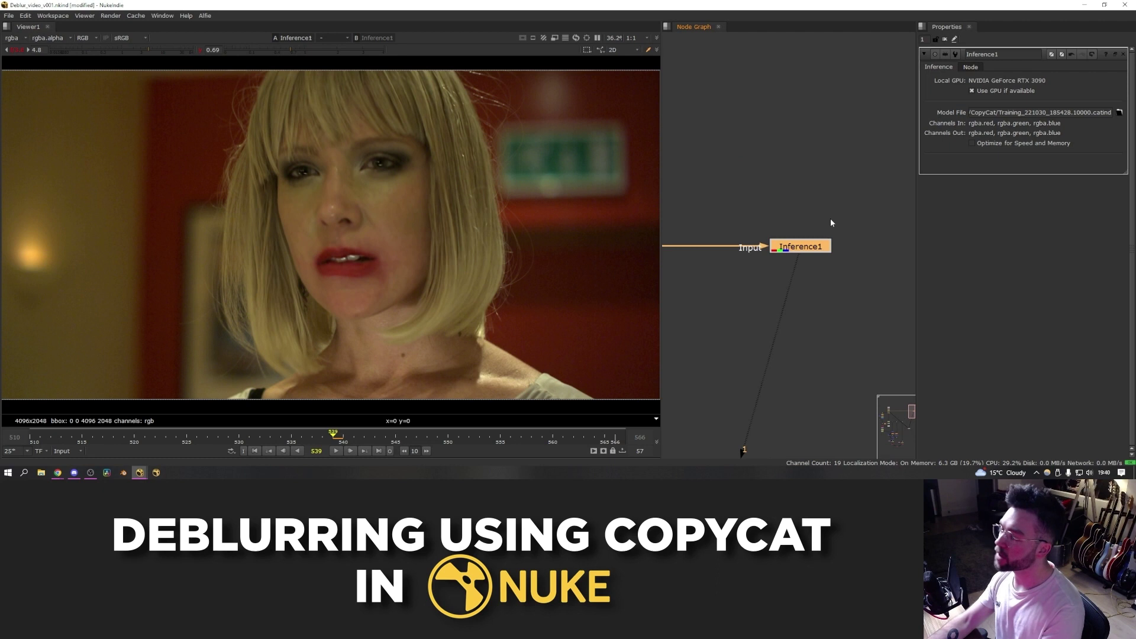
{"action": "key", "text": "d"}
{"action": "key", "text": "d"}
{"action": "scroll", "coordinate": [355, 198], "scroll_direction": "up", "scroll_amount": 5}
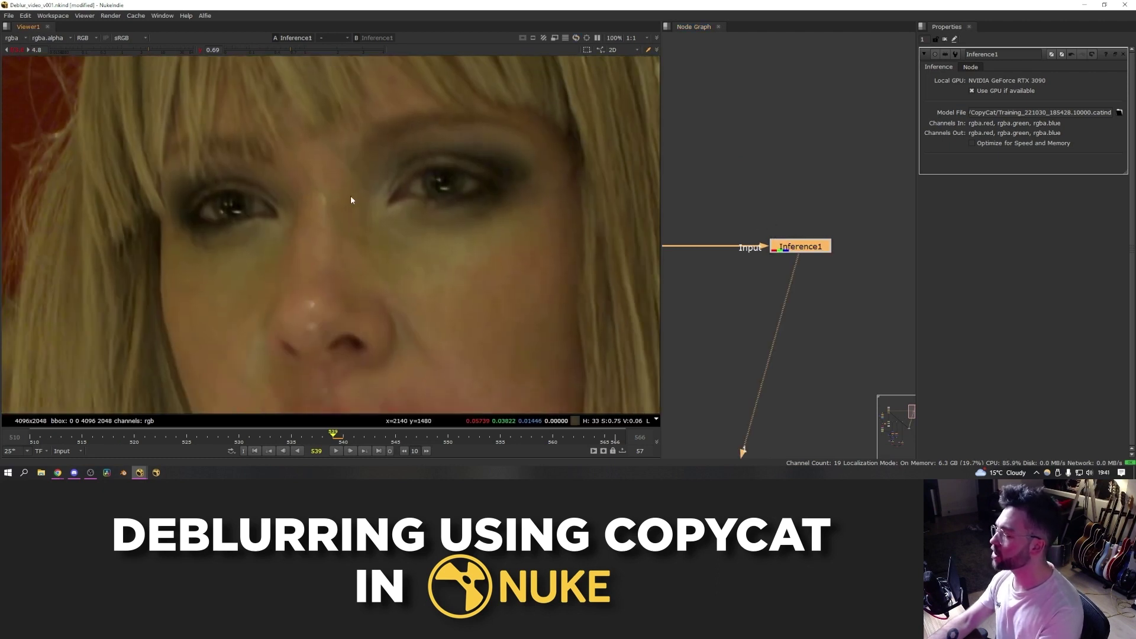
{"action": "scroll", "coordinate": [355, 207], "scroll_direction": "down", "scroll_amount": 3}
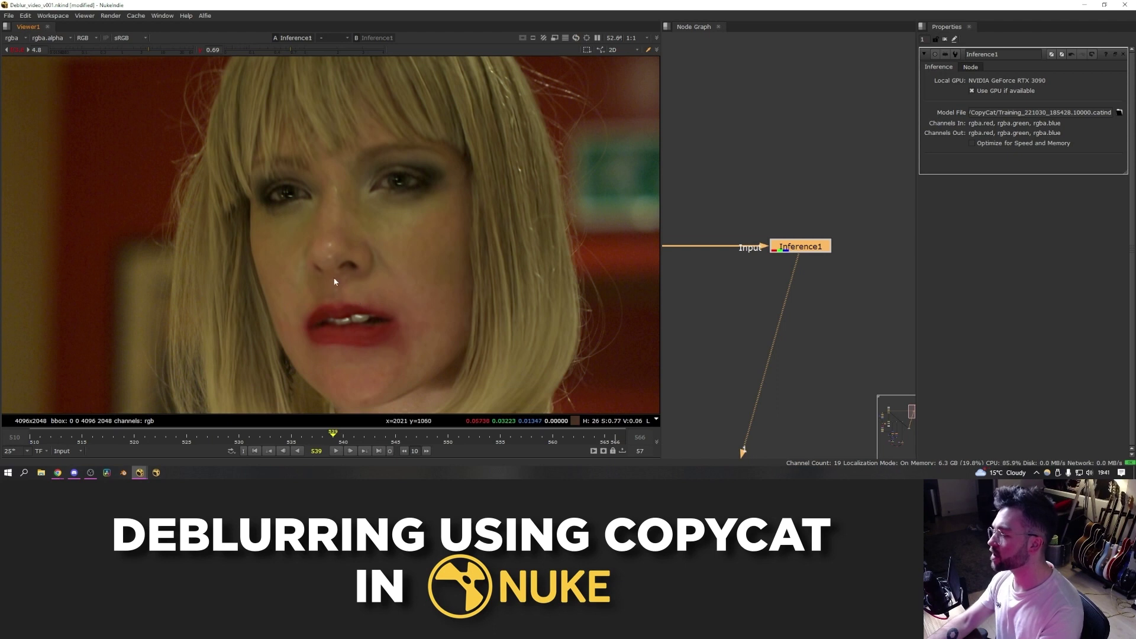
{"action": "key", "text": "d"}
{"action": "key", "text": "d"}
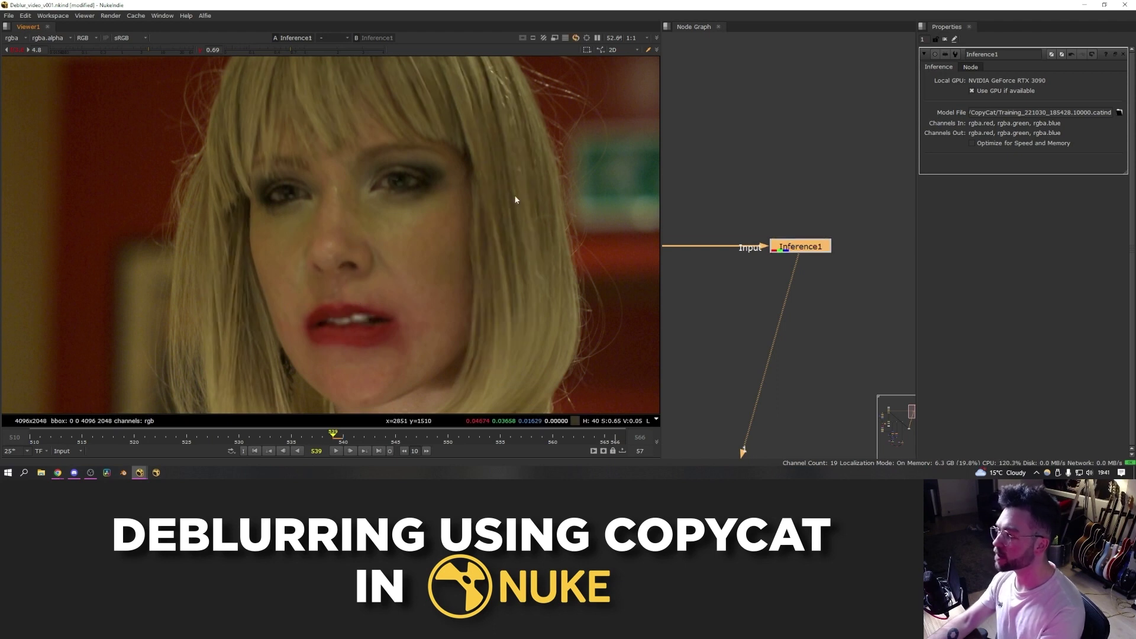
{"action": "key", "text": "f"}
Paste a second Read node of the footage into an empty area of the node graph and view it
{"action": "left_click", "coordinate": [804, 191]}
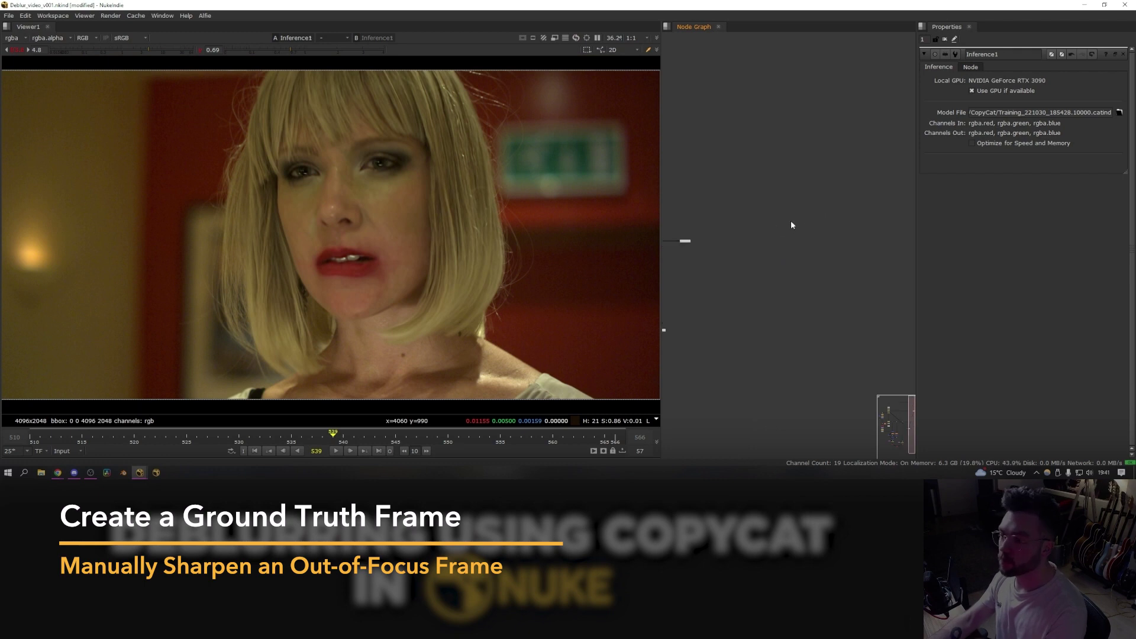
{"action": "key", "text": "ctrl+v"}
{"action": "scroll", "coordinate": [825, 229], "scroll_direction": "up", "scroll_amount": 4}
{"action": "left_click_drag", "start_coordinate": [808, 226], "coordinate": [821, 226]}
{"action": "key", "text": "1"}
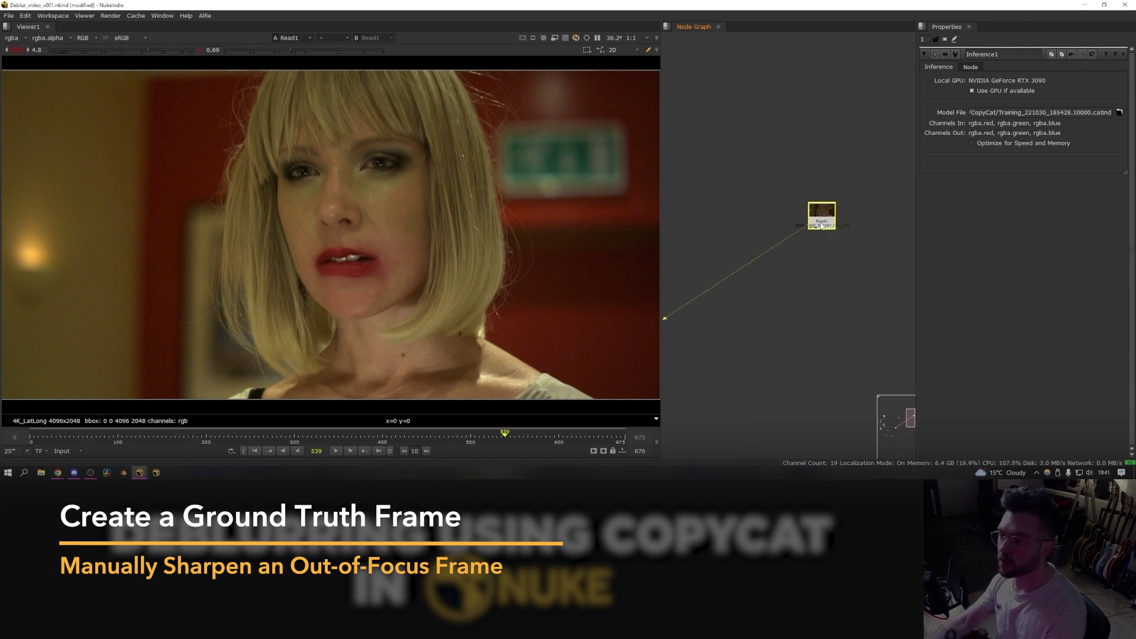
Copy the shot FrameRange node (510 to 566), attach the copy beneath the pasted Read node and view it
{"action": "scroll", "coordinate": [764, 254], "scroll_direction": "down", "scroll_amount": 3}
{"action": "scroll", "coordinate": [770, 256], "scroll_direction": "up", "scroll_amount": 4}
{"action": "left_click", "coordinate": [783, 263]}
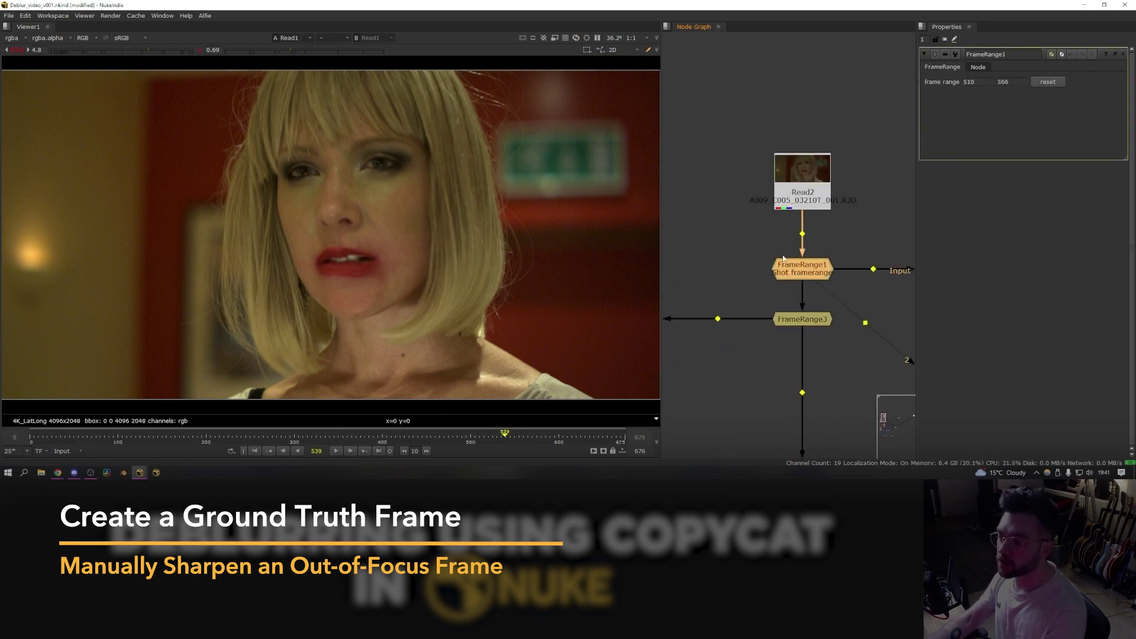
{"action": "scroll", "coordinate": [782, 258], "scroll_direction": "down", "scroll_amount": 5}
{"action": "middle_click_drag", "start_coordinate": [776, 271], "coordinate": [512, 271]}
{"action": "middle_click_drag", "start_coordinate": [749, 245], "coordinate": [690, 251]}
{"action": "scroll", "coordinate": [858, 237], "scroll_direction": "up", "scroll_amount": 3}
{"action": "left_click", "coordinate": [822, 228]}
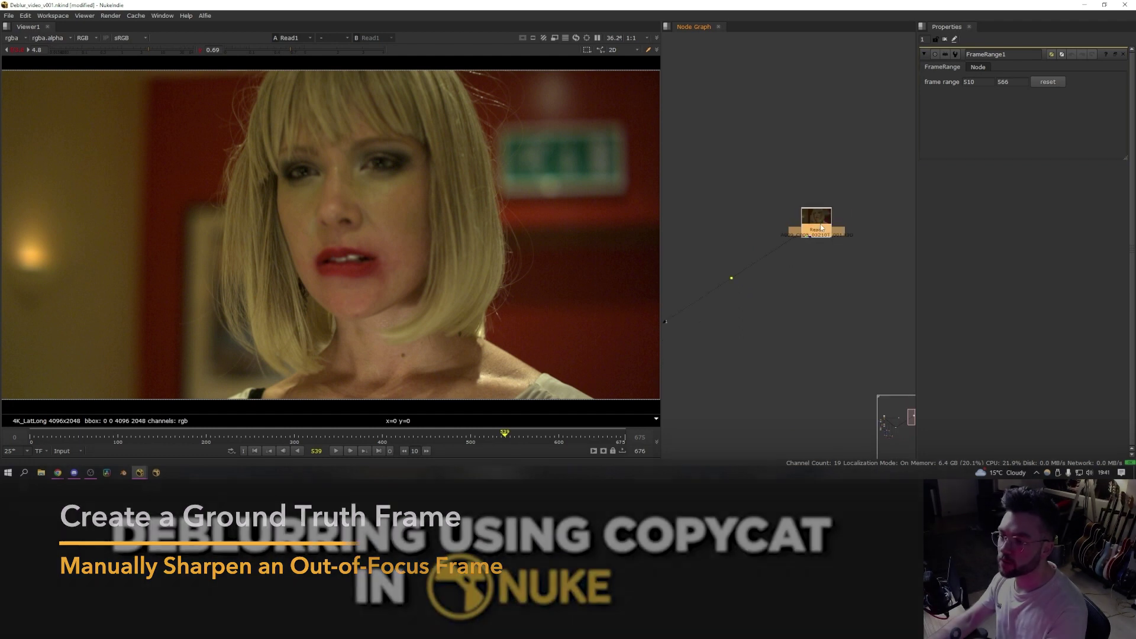
{"action": "double_click", "coordinate": [821, 227]}
{"action": "key", "text": "ctrl+v"}
{"action": "left_click", "coordinate": [983, 82]}
{"action": "left_click", "coordinate": [1010, 81]}
{"action": "left_click", "coordinate": [892, 113]}
{"action": "left_click_drag", "start_coordinate": [982, 81], "coordinate": [946, 97]}
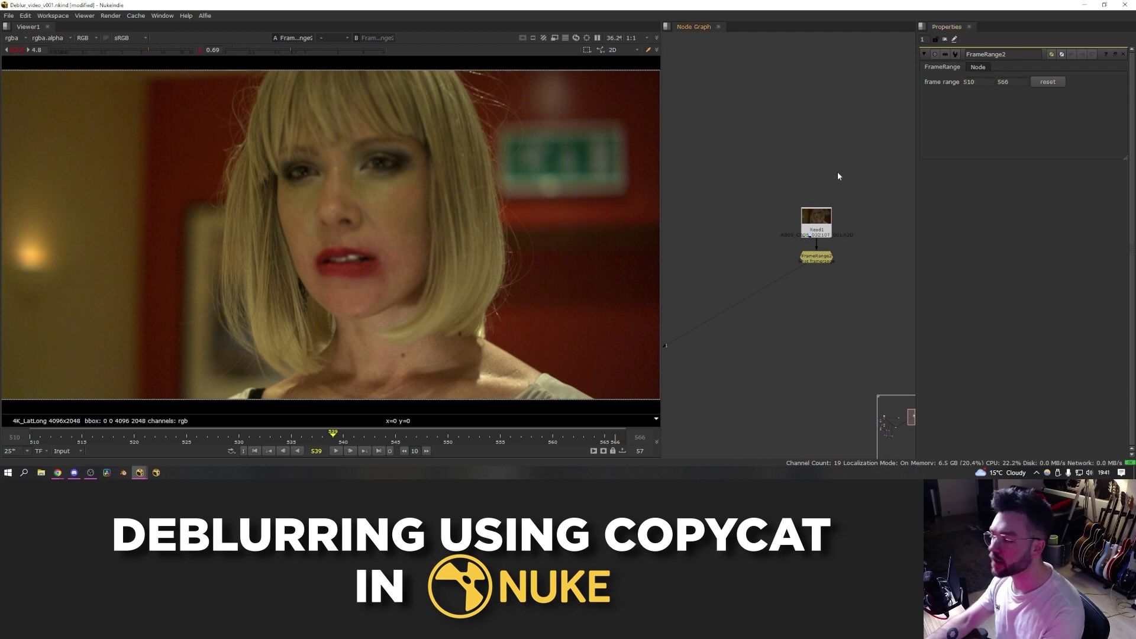
Go to frame 523 and add a FrameHold for that frame, fed by the copied shot range
{"action": "left_click", "coordinate": [93, 438]}
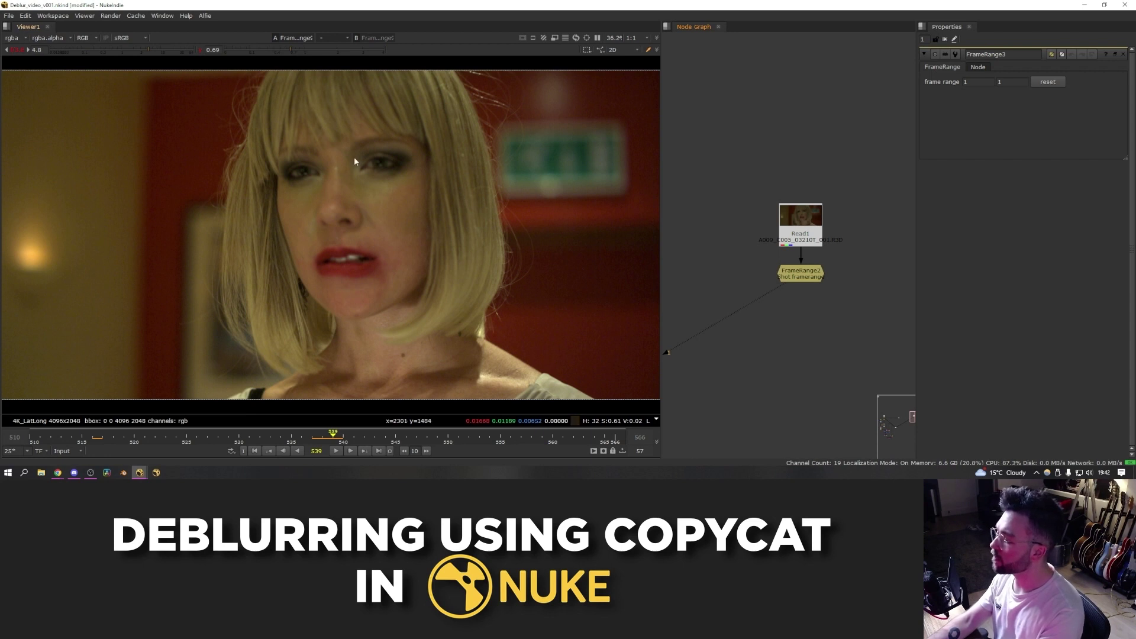
{"action": "left_click", "coordinate": [166, 438]}
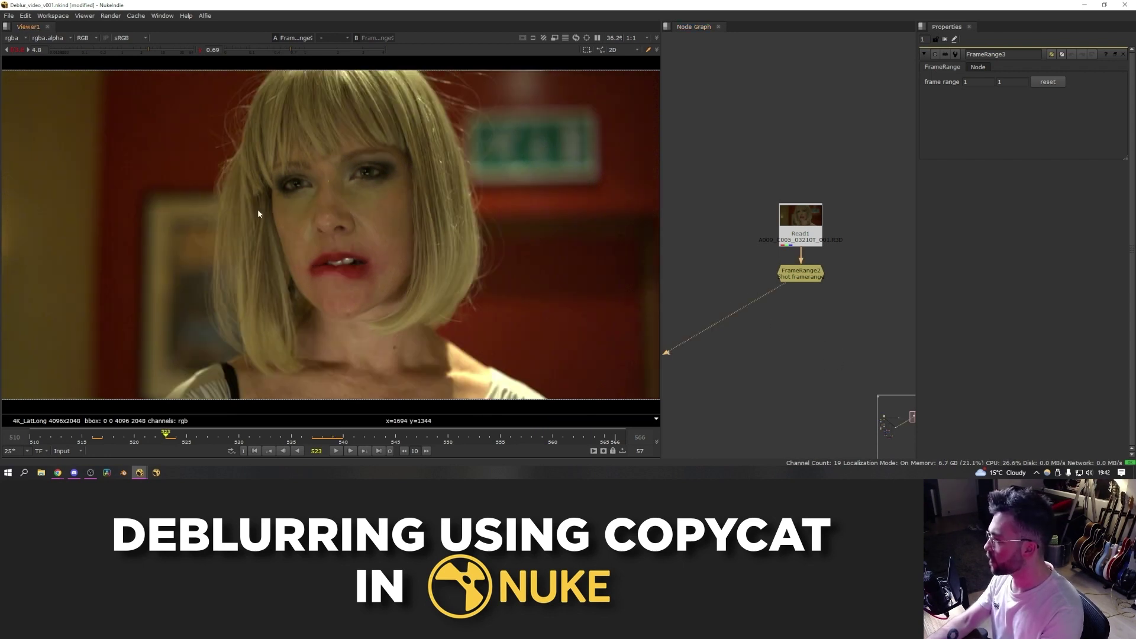
{"action": "left_click", "coordinate": [761, 335]}
{"action": "key", "text": "Tab"}
{"action": "type", "text": "framehold"}
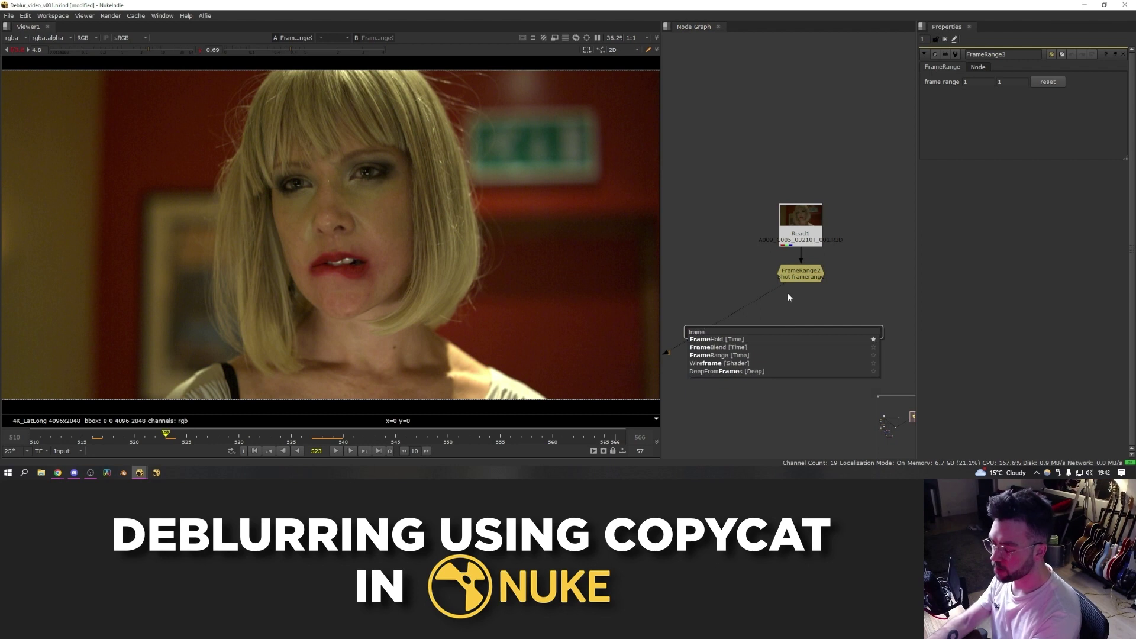
{"action": "key", "text": "Return"}
{"action": "left_click_drag", "start_coordinate": [775, 296], "coordinate": [811, 273]}
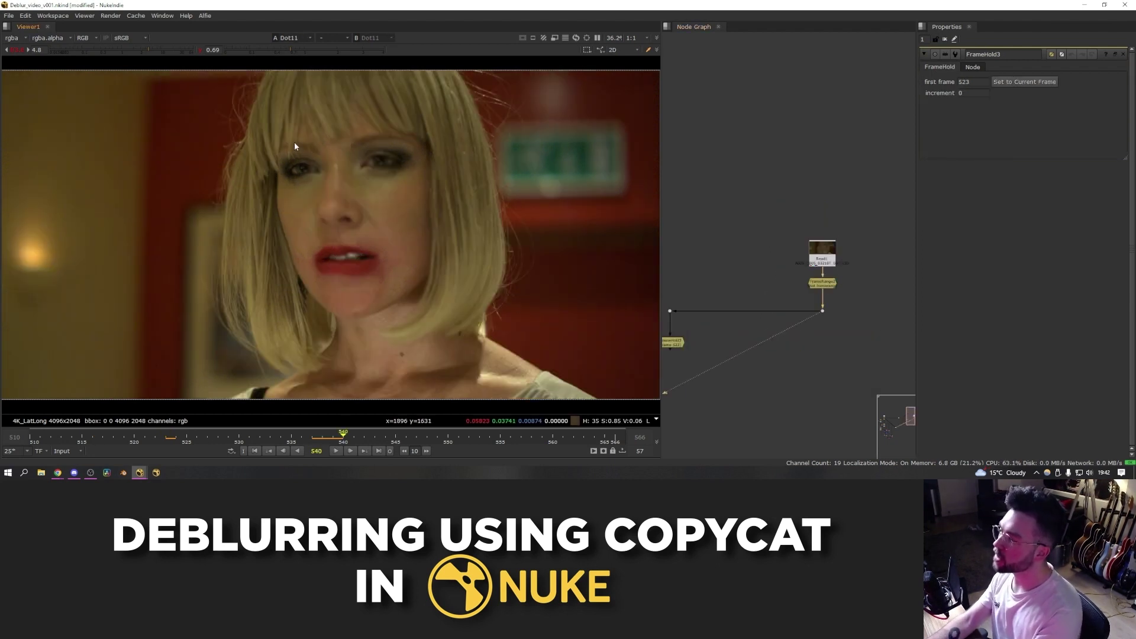
Add a second FrameHold at frame 540 beneath the dot below the copied shot range
{"action": "left_click", "coordinate": [807, 344]}
{"action": "key", "text": "Tab"}
{"action": "type", "text": "framehold"}
{"action": "key", "text": "Return"}
{"action": "left_click_drag", "start_coordinate": [808, 340], "coordinate": [822, 311]}
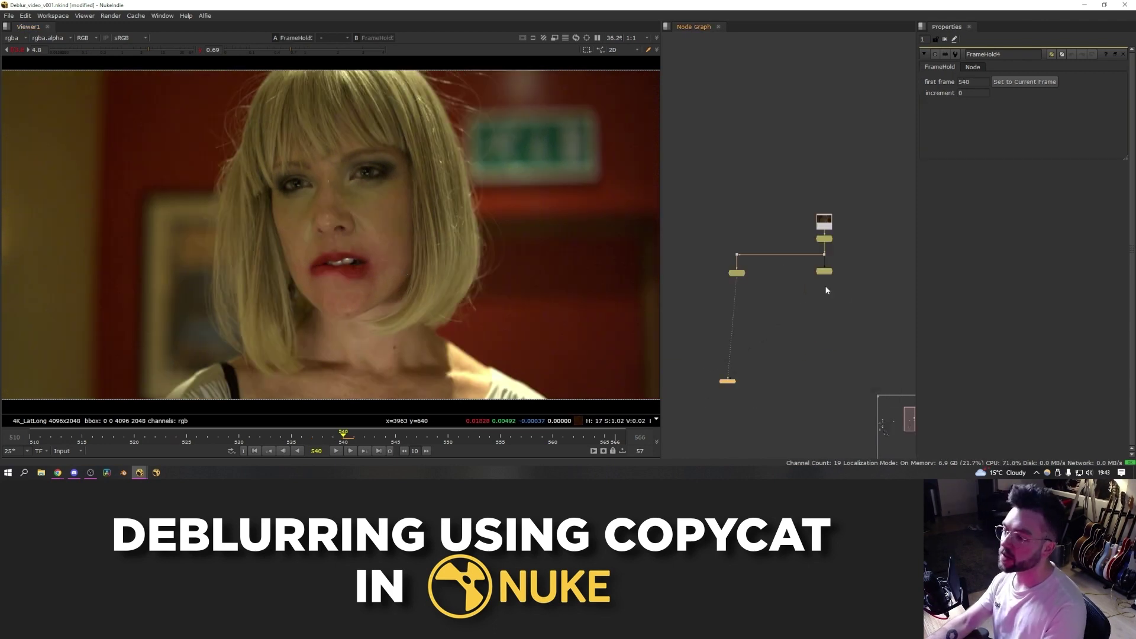
Compare the held frames 523 and 540 by alternating between them in the viewer
{"action": "key", "text": "2"}
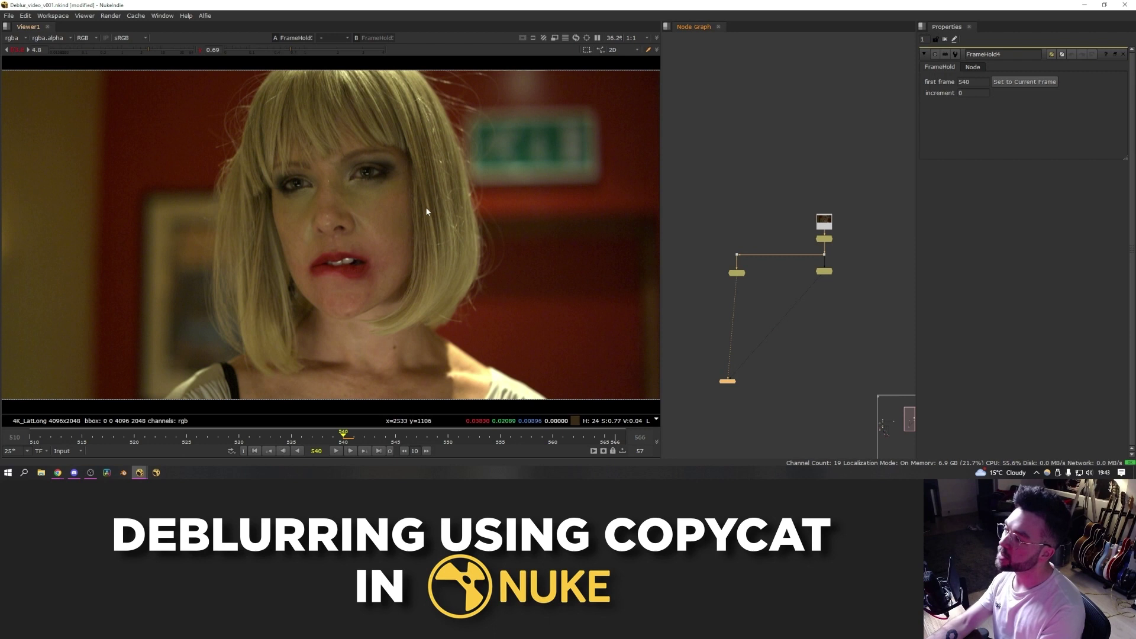
{"action": "key", "text": "1"}
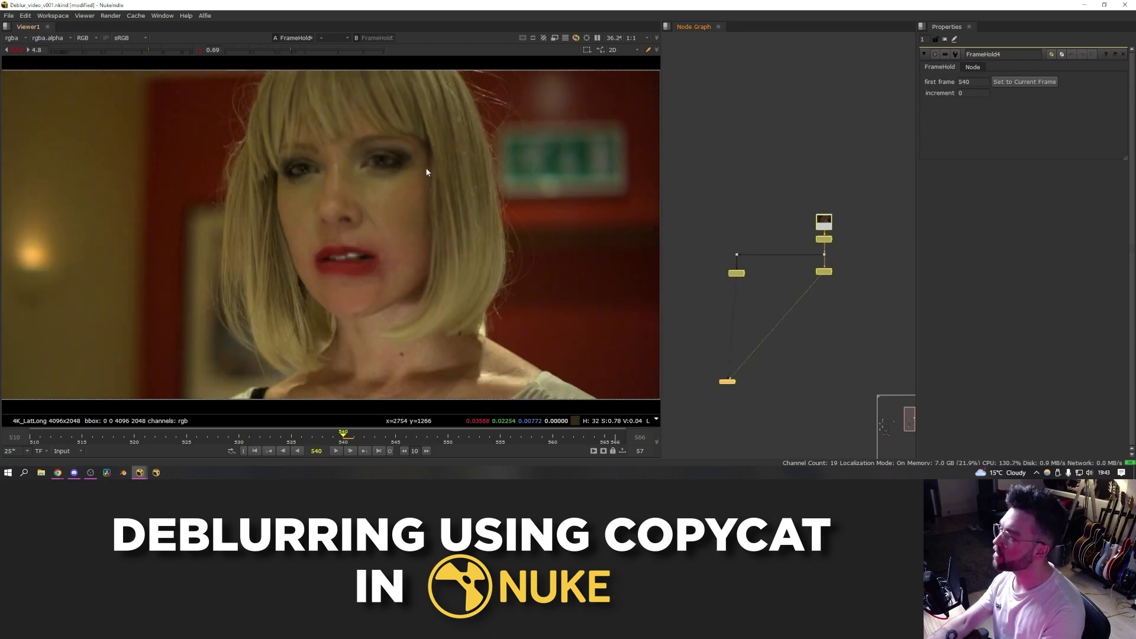
{"action": "key", "text": "2"}
{"action": "key", "text": "2"}
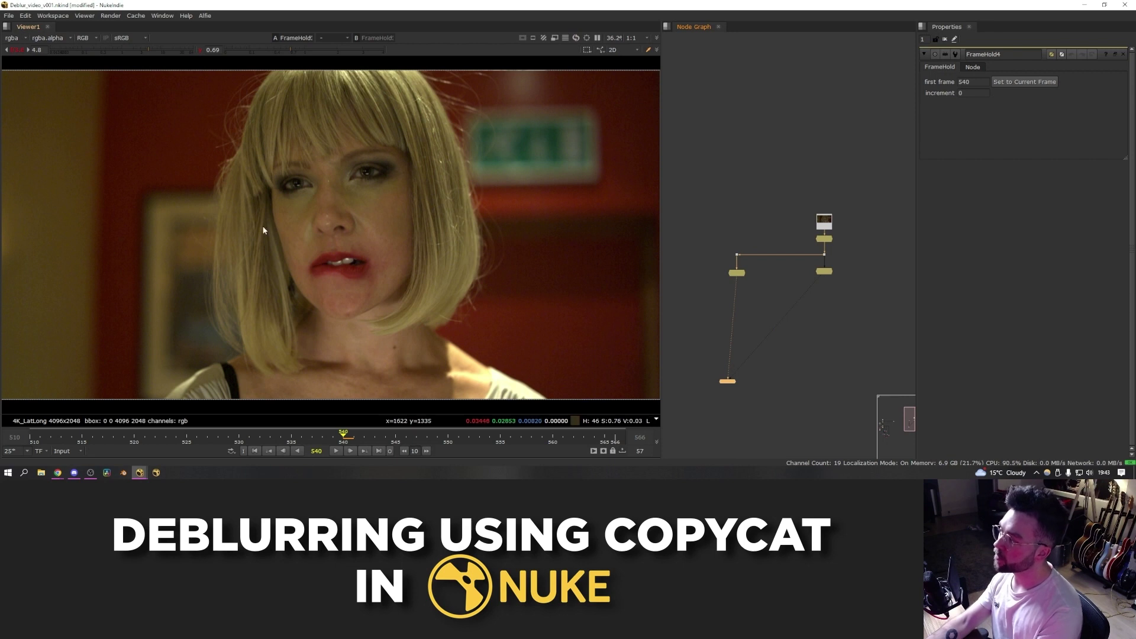
{"action": "key", "text": "1"}
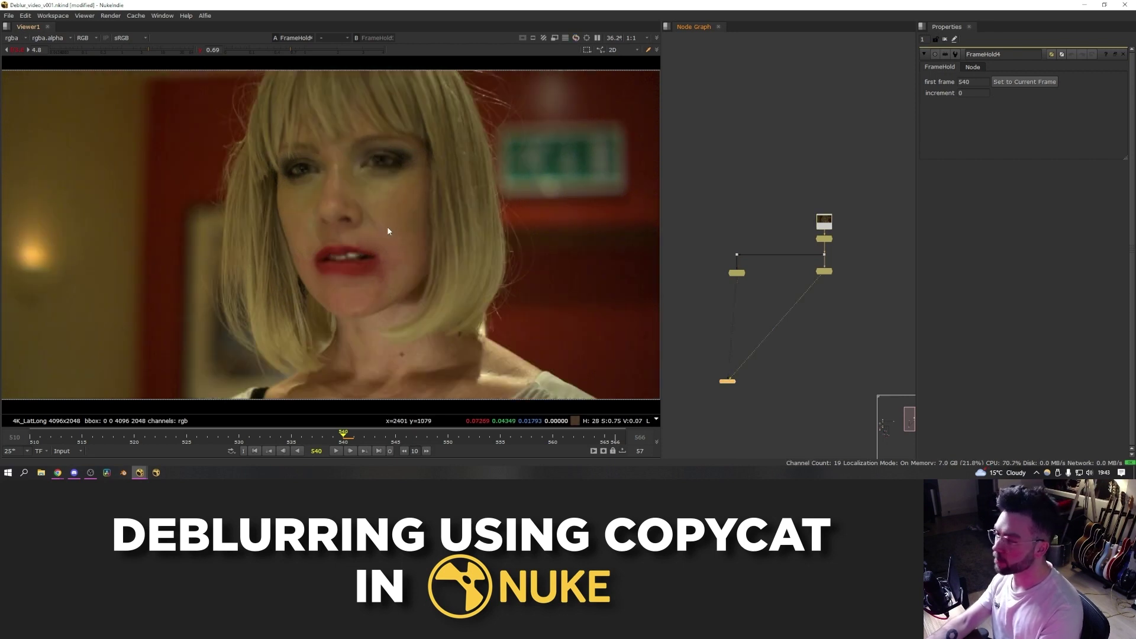
{"action": "key", "text": "2"}
Connect a VectorGenerator beneath the FrameHold for frame 540
{"action": "scroll", "coordinate": [766, 308], "scroll_direction": "up", "scroll_amount": 3}
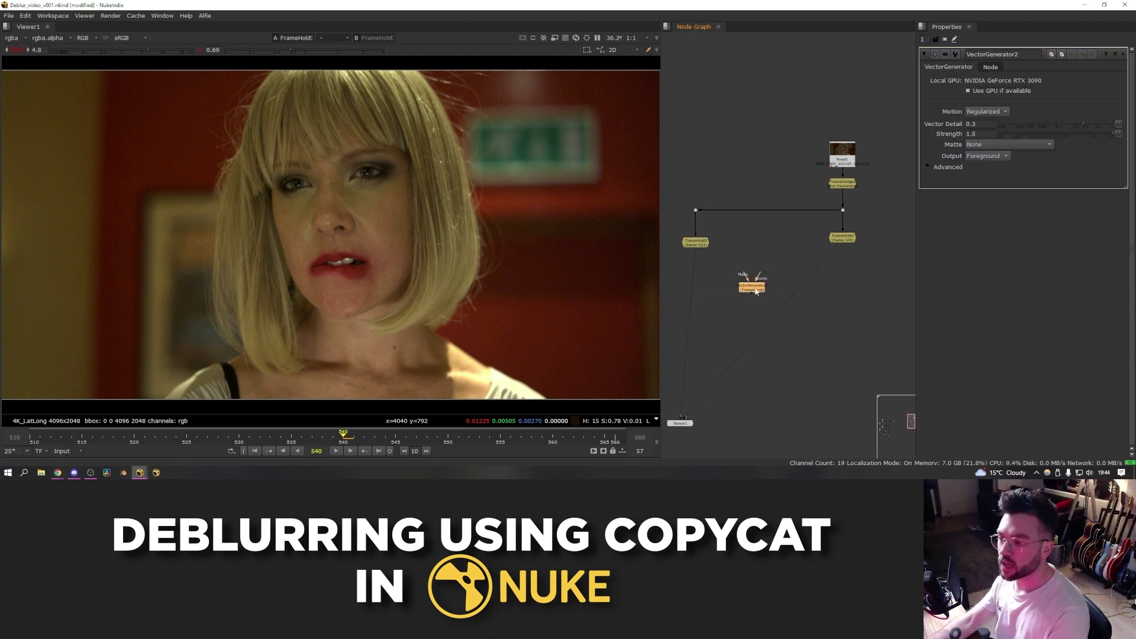
{"action": "left_click_drag", "start_coordinate": [754, 288], "coordinate": [846, 303]}
{"action": "left_click", "coordinate": [819, 273]}
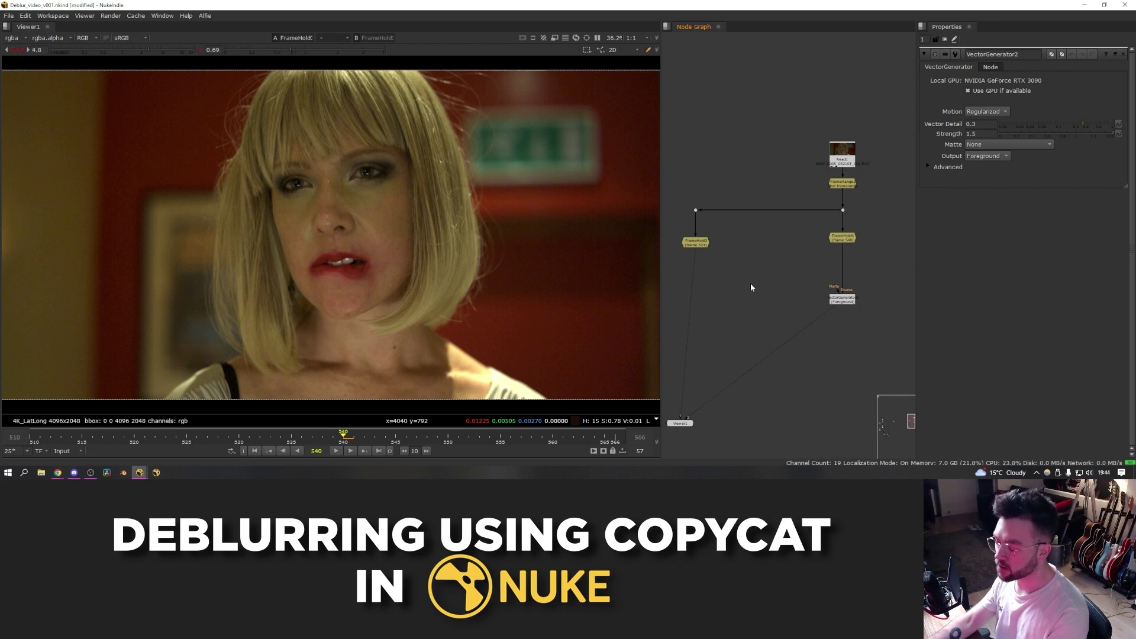
Insert a Switch between the frame 540 hold and the VectorGenerator, and route the frame 523 hold into its second input through a corner dot
{"action": "key", "text": "Tab"}
{"action": "type", "text": "switch"}
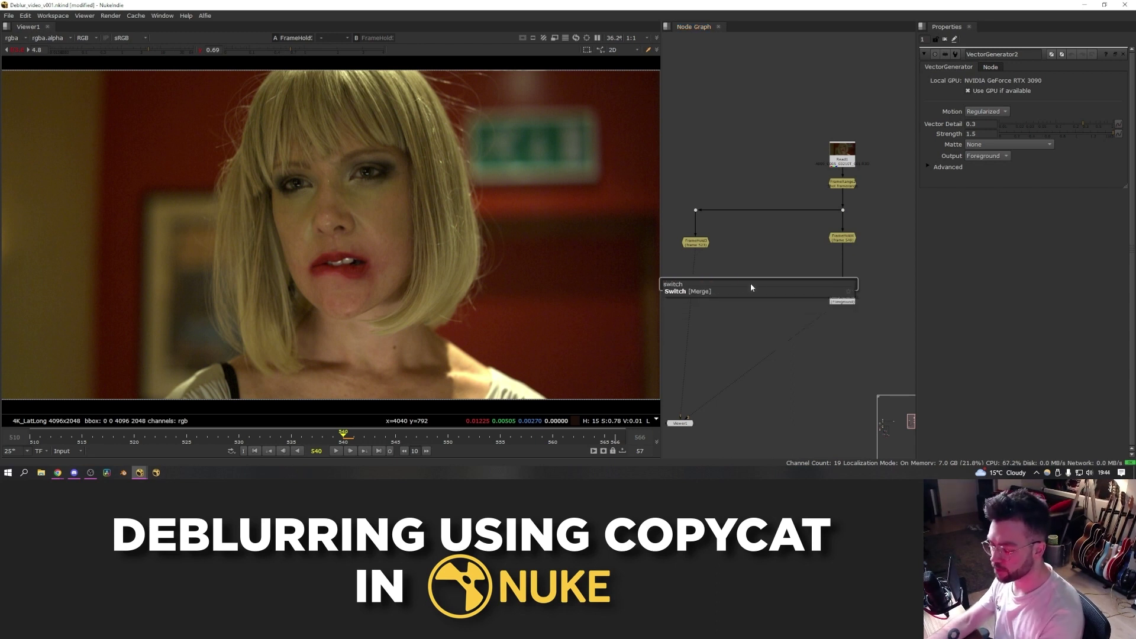
{"action": "key", "text": "Return"}
{"action": "left_click_drag", "start_coordinate": [752, 287], "coordinate": [740, 236]}
{"action": "left_click", "coordinate": [794, 249]}
{"action": "scroll", "coordinate": [794, 248], "scroll_direction": "up", "scroll_amount": 5}
{"action": "scroll", "coordinate": [798, 238], "scroll_direction": "down", "scroll_amount": 4}
{"action": "middle_click_drag", "start_coordinate": [809, 251], "coordinate": [737, 251]}
{"action": "scroll", "coordinate": [781, 253], "scroll_direction": "up", "scroll_amount": 1}
{"action": "left_click_drag", "start_coordinate": [753, 246], "coordinate": [678, 258], "text": "ctrl"}
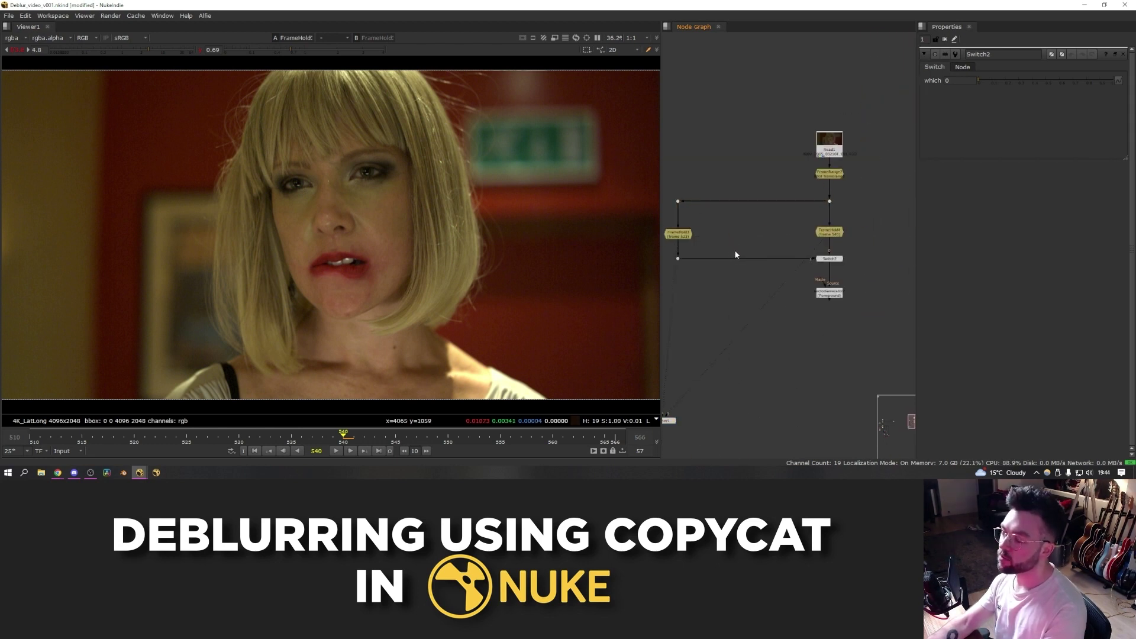
Insert a Defocus node between the frame 523 hold and the Switch, and view its output
{"action": "key", "text": "2"}
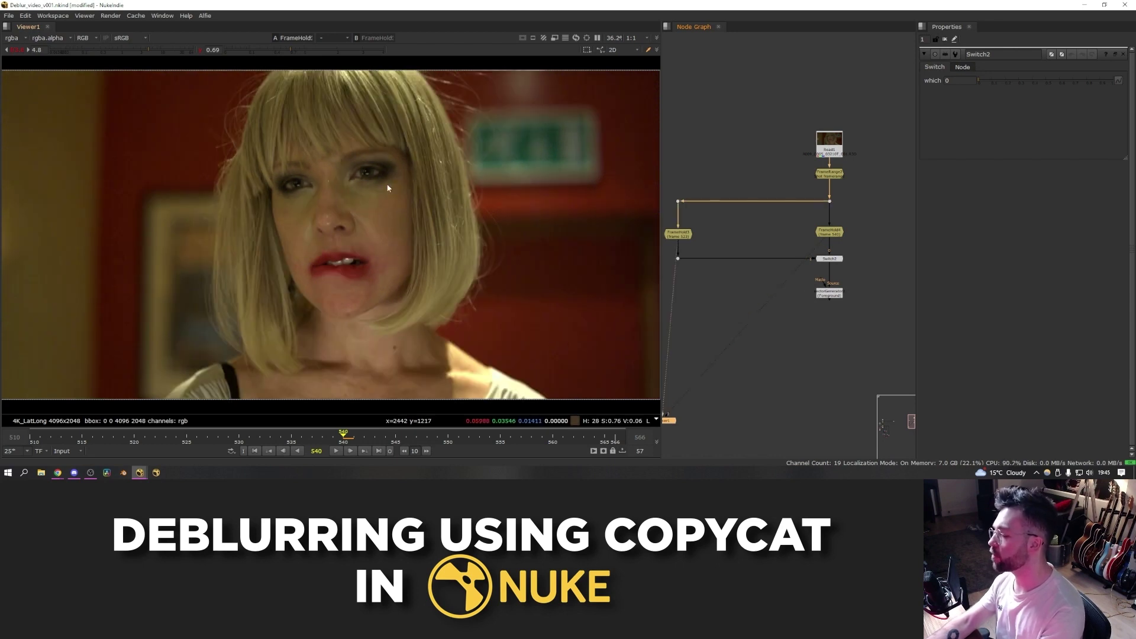
{"action": "key", "text": "Tab"}
{"action": "type", "text": "defoc"}
{"action": "key", "text": "Return"}
{"action": "left_click_drag", "start_coordinate": [762, 245], "coordinate": [748, 265]}
{"action": "key", "text": "1"}
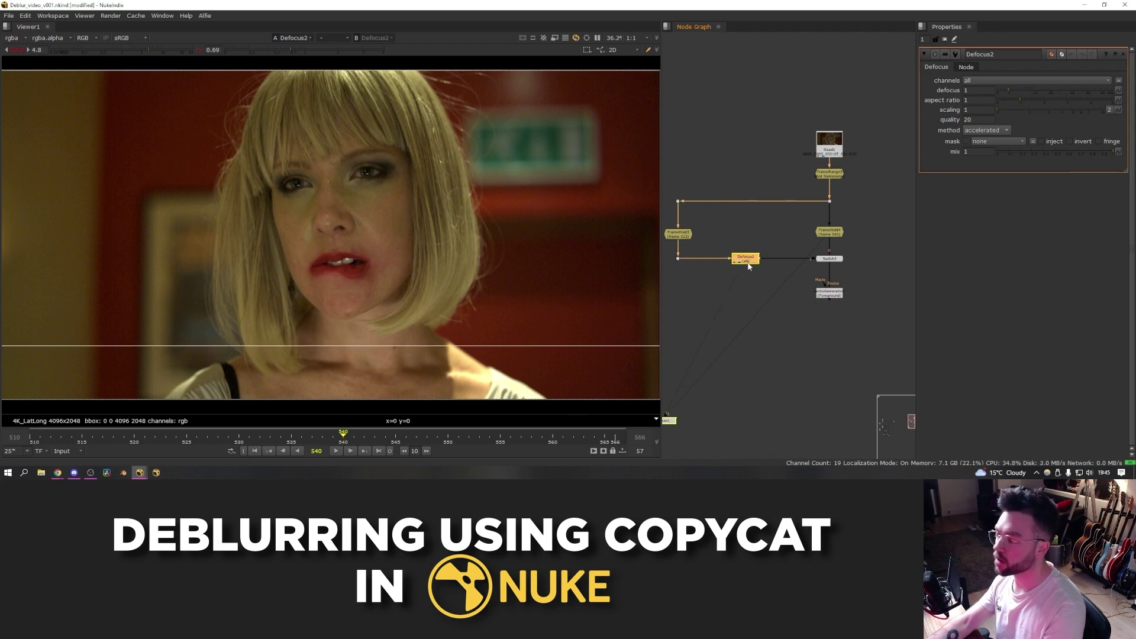
Wipe the Defocus output against the frame 540 hold in the viewer and set defocus to 8 to match the blur
{"action": "left_click", "coordinate": [749, 272]}
{"action": "key", "text": "w"}
{"action": "key", "text": "2"}
{"action": "left_click_drag", "start_coordinate": [350, 233], "coordinate": [354, 232]}
{"action": "left_click_drag", "start_coordinate": [1010, 90], "coordinate": [1027, 91]}
{"action": "scroll", "coordinate": [459, 172], "scroll_direction": "up", "scroll_amount": 4}
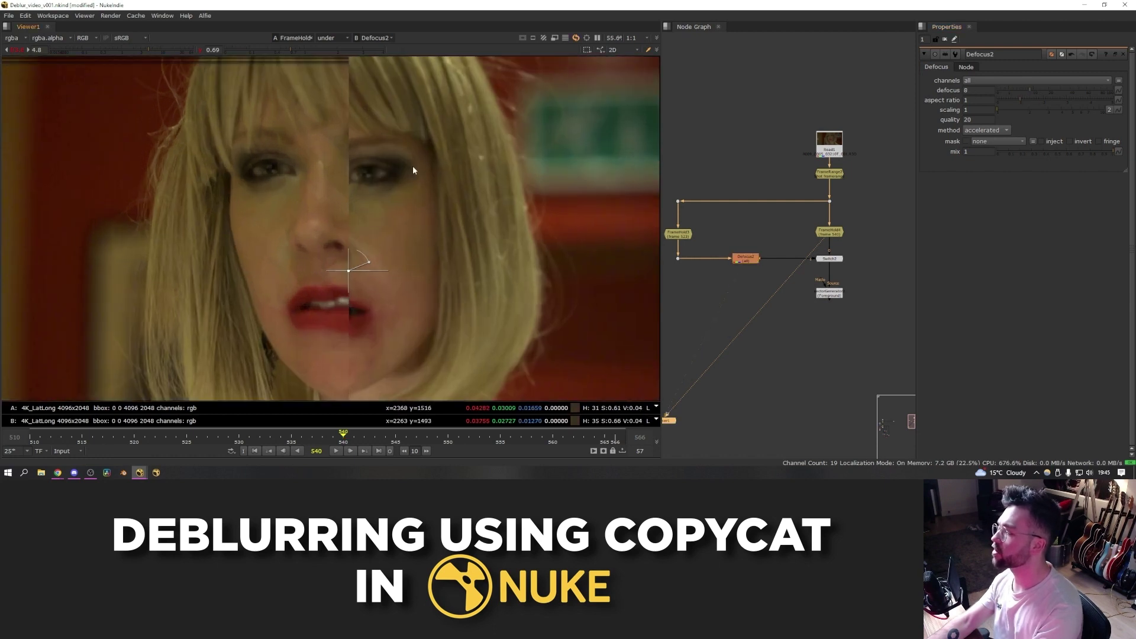
{"action": "left_click", "coordinate": [1028, 91]}
{"action": "scroll", "coordinate": [523, 229], "scroll_direction": "down", "scroll_amount": 4}
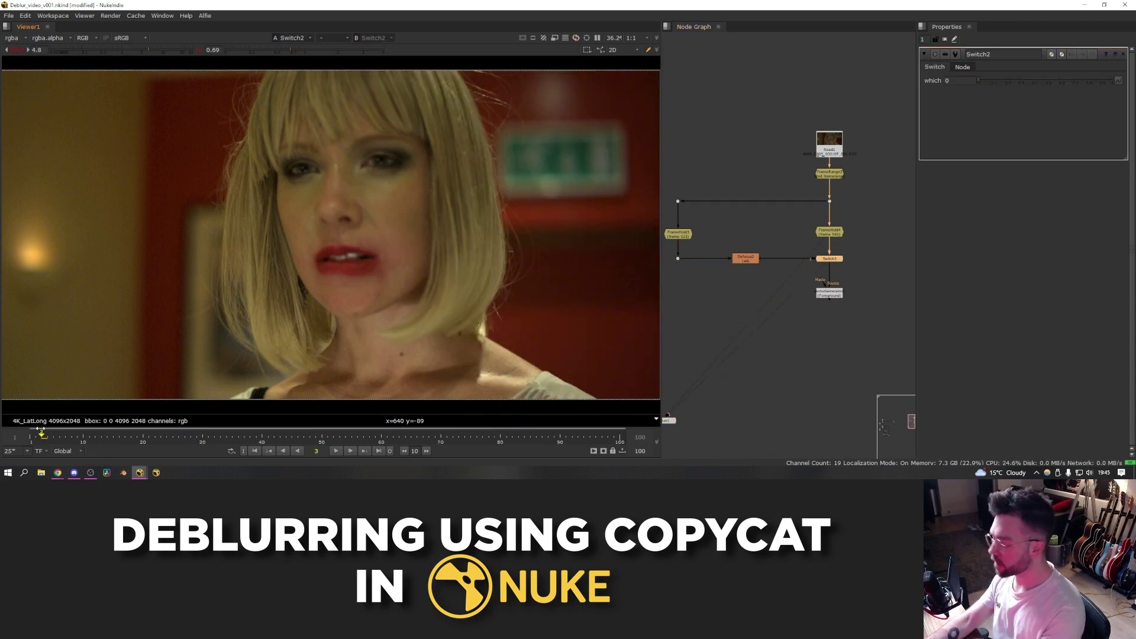
Keyframe the Switch's which value at 0 on frame 1 and 1 on frame 2
{"action": "left_click_drag", "start_coordinate": [40, 430], "coordinate": [31, 434]}
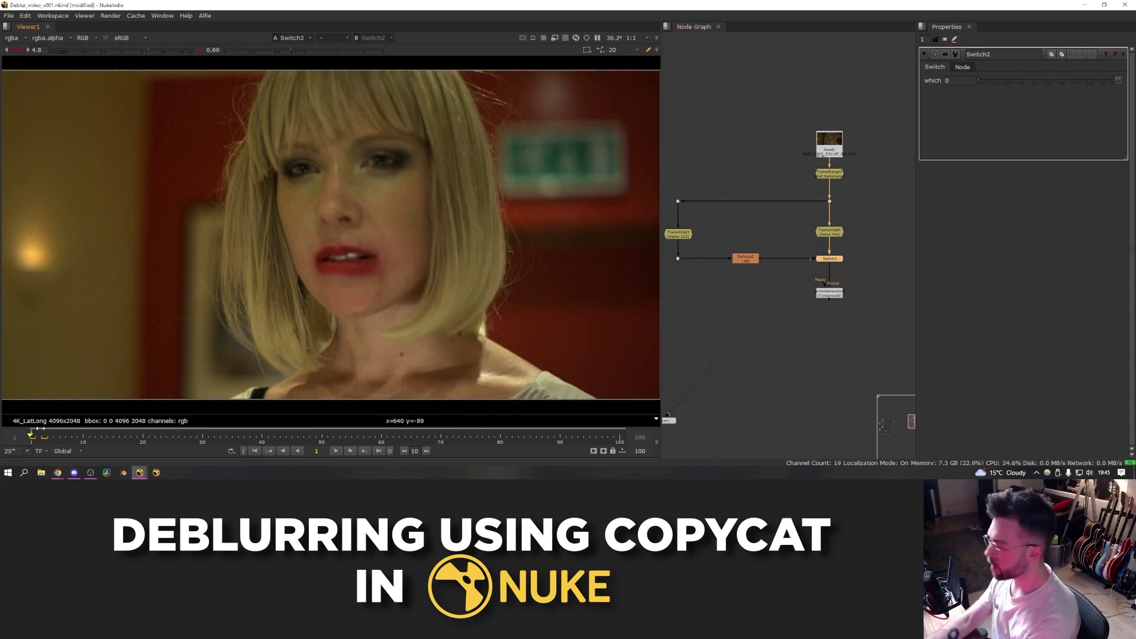
{"action": "scroll", "coordinate": [817, 272], "scroll_direction": "up", "scroll_amount": 3}
{"action": "left_click", "coordinate": [1118, 81]}
{"action": "left_click", "coordinate": [1091, 83]}
{"action": "key", "text": "Right"}
{"action": "left_click_drag", "start_coordinate": [1025, 81], "coordinate": [1135, 99]}
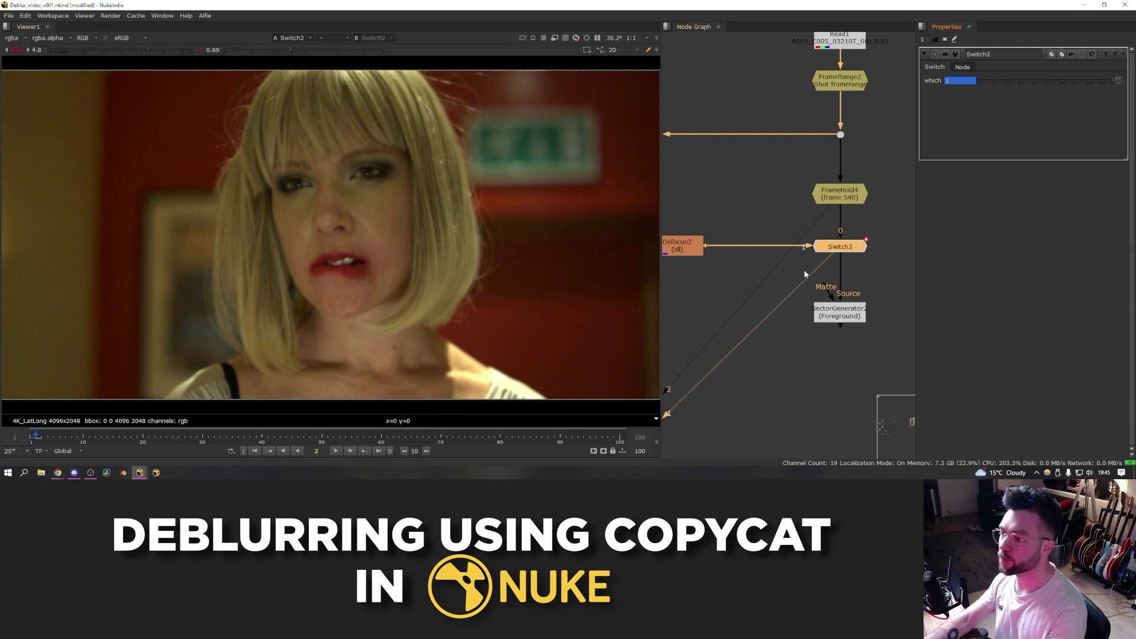
View the VectorGenerator's output and display its backward motion layer in the viewer
{"action": "scroll", "coordinate": [837, 324], "scroll_direction": "down", "scroll_amount": 2}
{"action": "left_click", "coordinate": [835, 320]}
{"action": "key", "text": "1"}
{"action": "key", "text": "alt+q"}
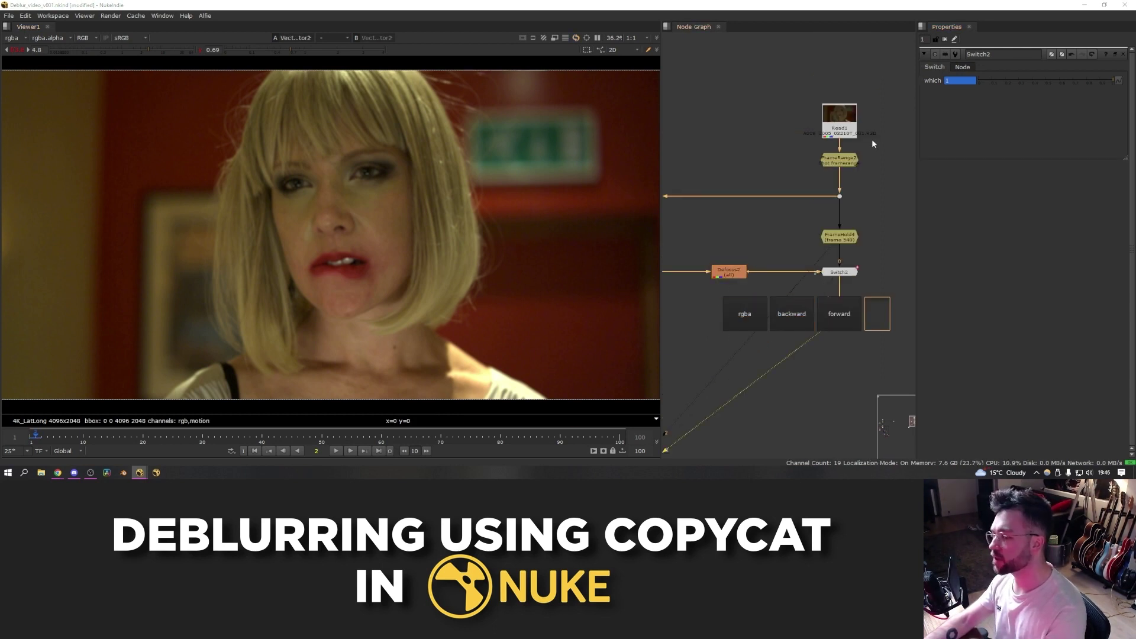
{"action": "left_click", "coordinate": [794, 319]}
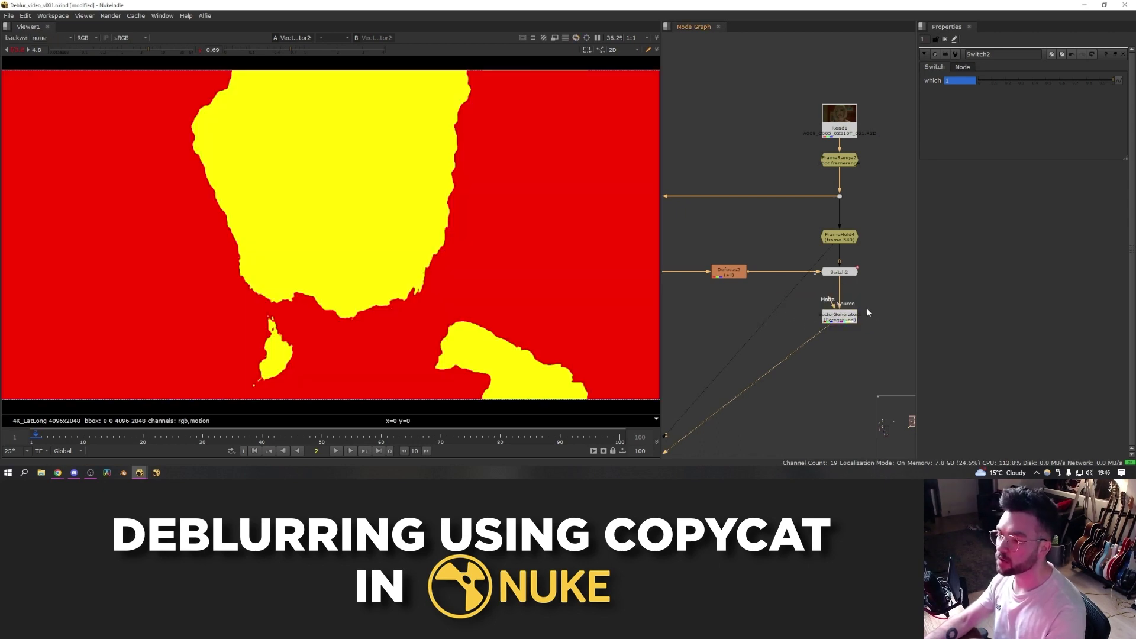
{"action": "left_click_drag", "start_coordinate": [850, 315], "coordinate": [850, 318]}
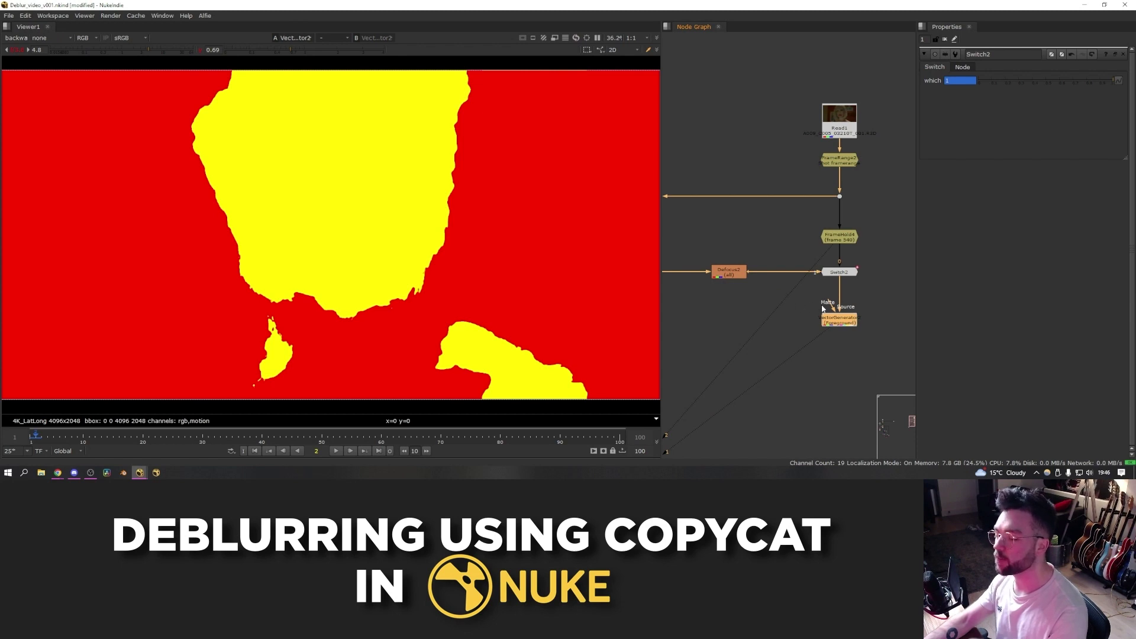
{"action": "scroll", "coordinate": [823, 415], "scroll_direction": "down", "scroll_amount": 2}
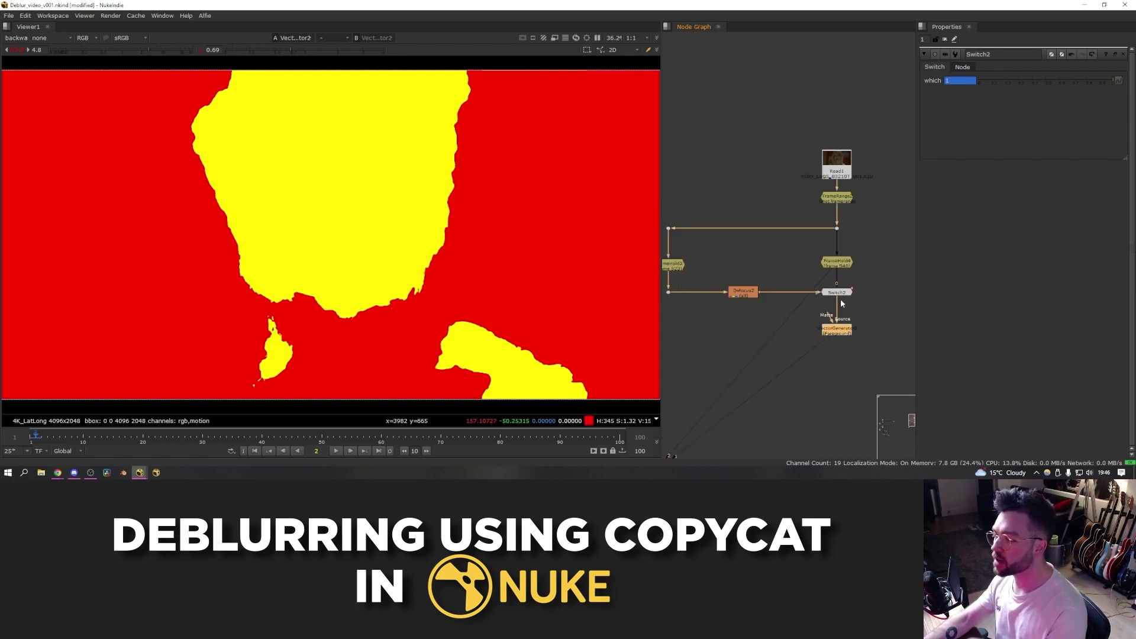
{"action": "middle_click_drag", "start_coordinate": [805, 327], "coordinate": [826, 320]}
{"action": "key", "text": "shift+h"}
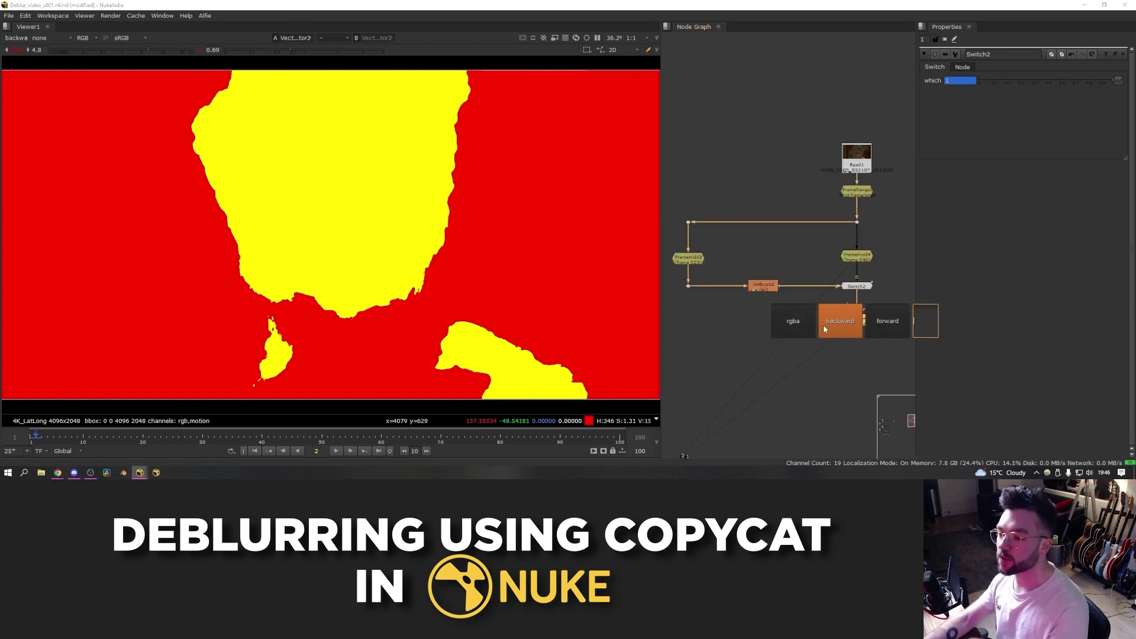
{"action": "left_click", "coordinate": [723, 302]}
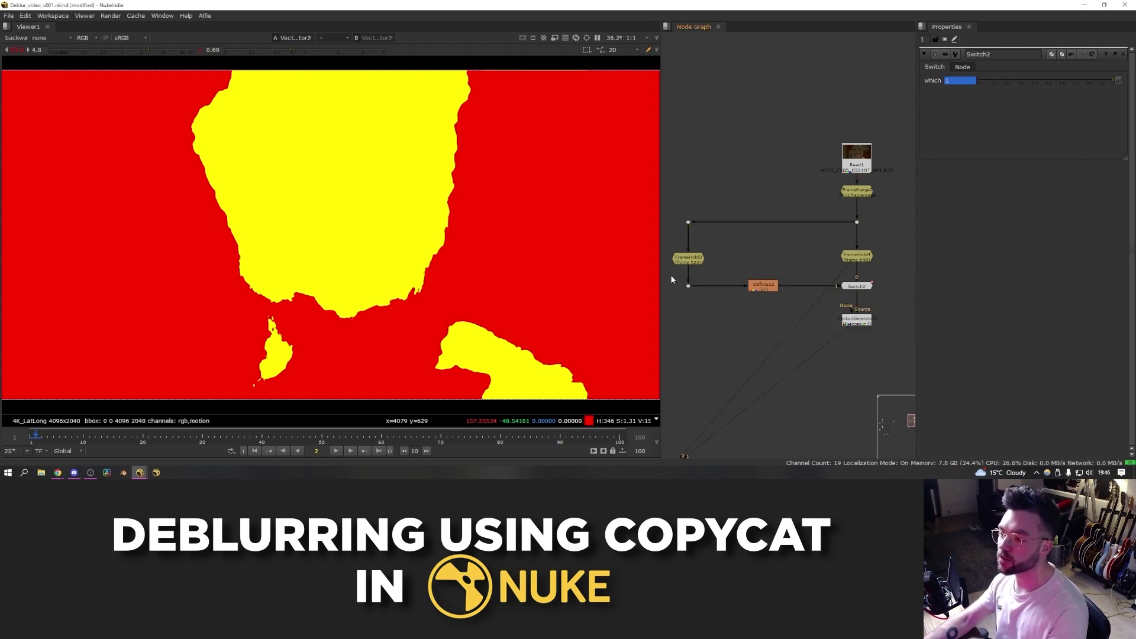
Add a Shuffle node below the frame 523 hold, view it, and connect its A input to the VectorGenerator
{"action": "key", "text": "Tab"}
{"action": "type", "text": "shuffle"}
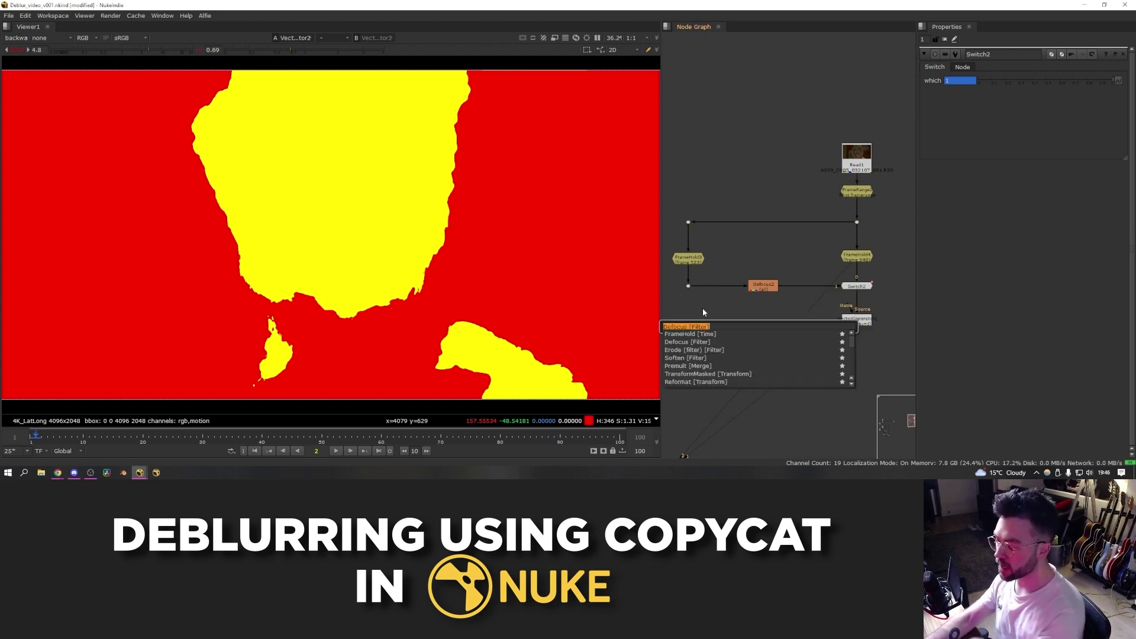
{"action": "key", "text": "Return"}
{"action": "key", "text": "1"}
{"action": "left_click_drag", "start_coordinate": [747, 326], "coordinate": [859, 322]}
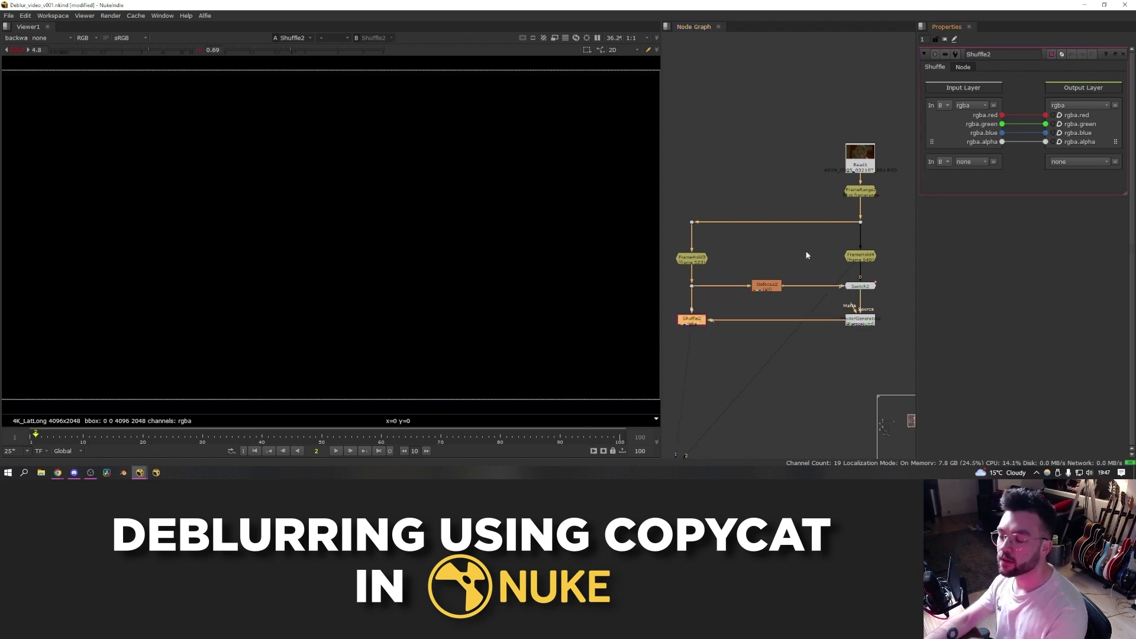
Set the Shuffle's second input layer to motion from A, output it to motion, and connect all four forward and backward channels
{"action": "left_click", "coordinate": [953, 173]}
{"action": "left_click", "coordinate": [973, 166]}
{"action": "left_click", "coordinate": [979, 217]}
{"action": "left_click", "coordinate": [1056, 161]}
{"action": "left_click", "coordinate": [1075, 223]}
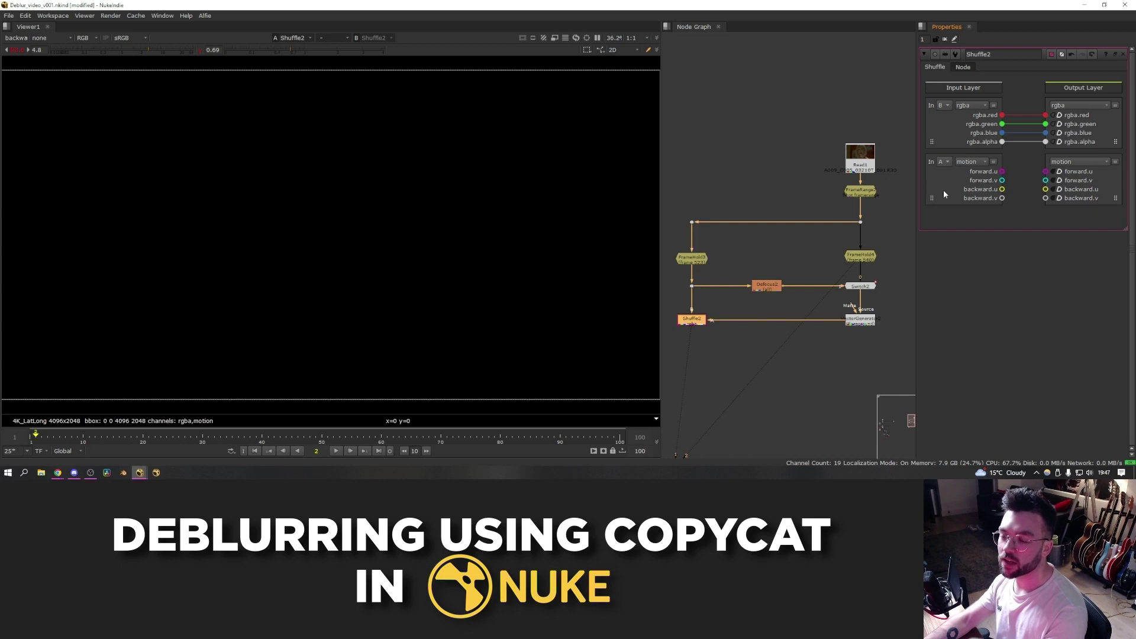
{"action": "left_click_drag", "start_coordinate": [933, 199], "coordinate": [1086, 207]}
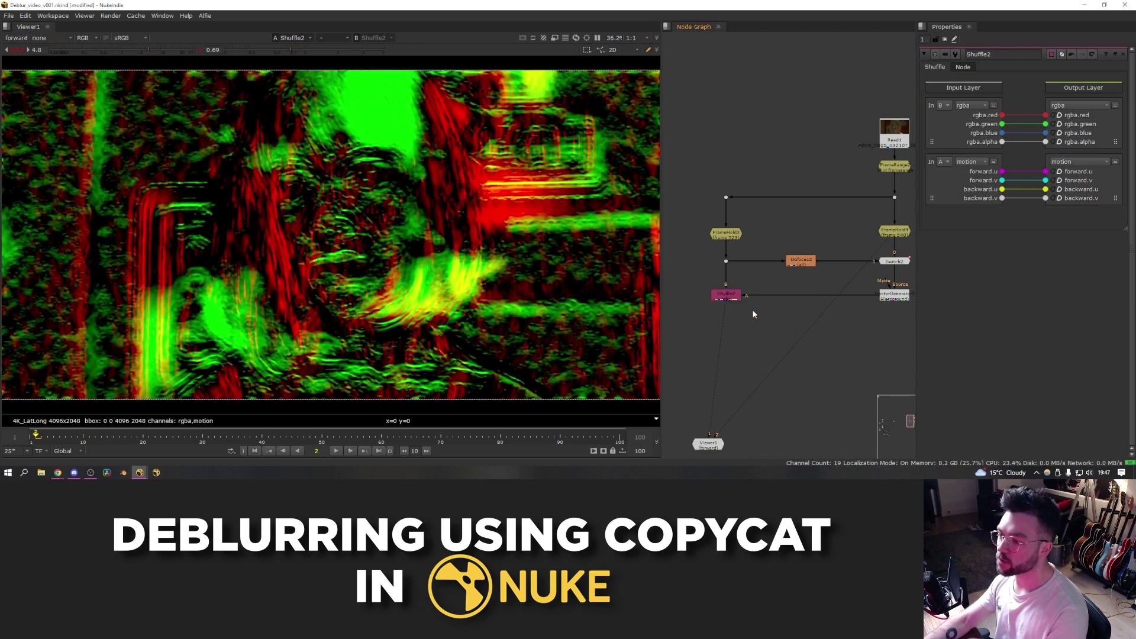
Return the viewer to rgba, add an IDistort node below the Shuffle, and set its UV channels to motion
{"action": "key", "text": "alt+q"}
{"action": "left_click", "coordinate": [720, 313]}
{"action": "left_click", "coordinate": [726, 295]}
{"action": "key", "text": "Tab"}
{"action": "type", "text": "idist"}
{"action": "key", "text": "Return"}
{"action": "left_click_drag", "start_coordinate": [735, 326], "coordinate": [735, 329]}
{"action": "left_click", "coordinate": [1006, 90]}
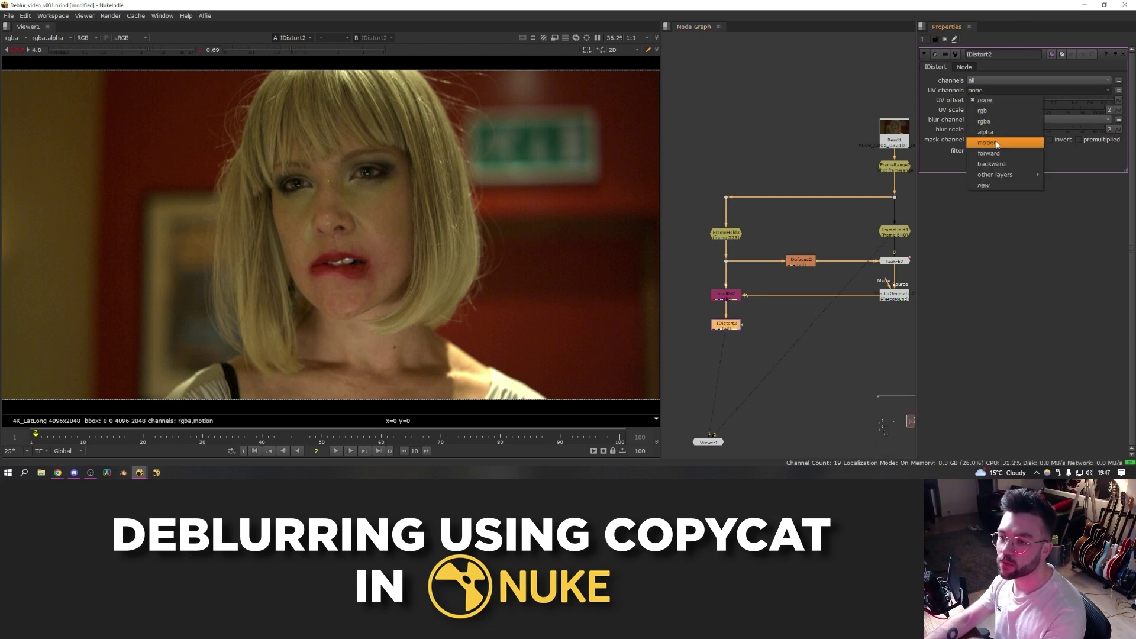
{"action": "left_click", "coordinate": [998, 144]}
Go to frame 1 and toggle the IDistort off and on to compare the warped image with the original
{"action": "key", "text": "Left"}
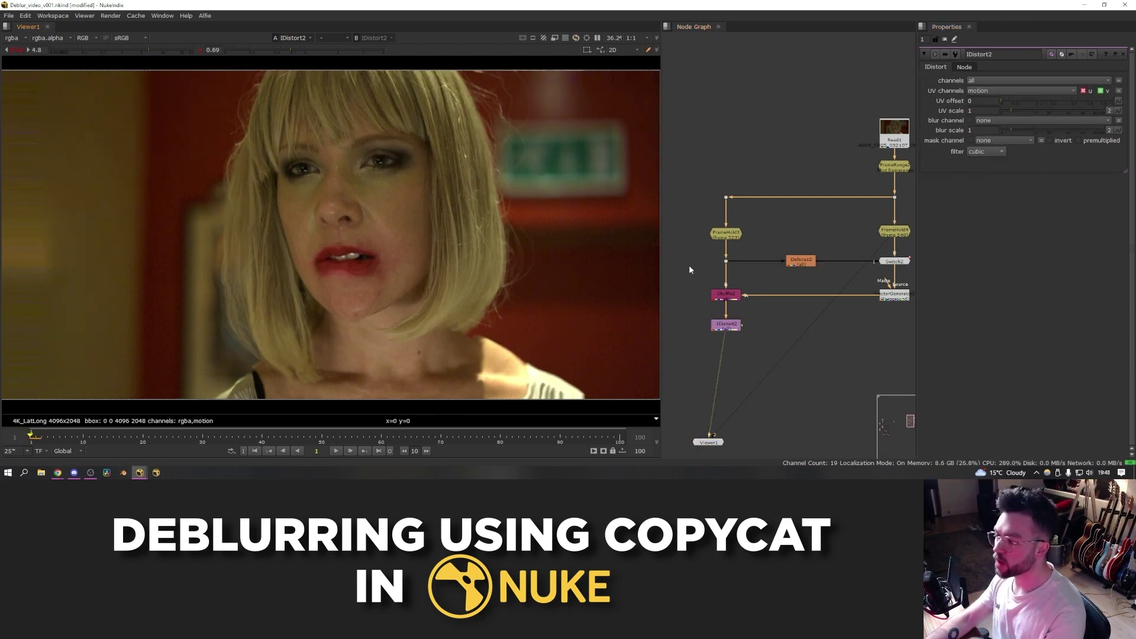
{"action": "left_click", "coordinate": [728, 328]}
{"action": "key", "text": "d"}
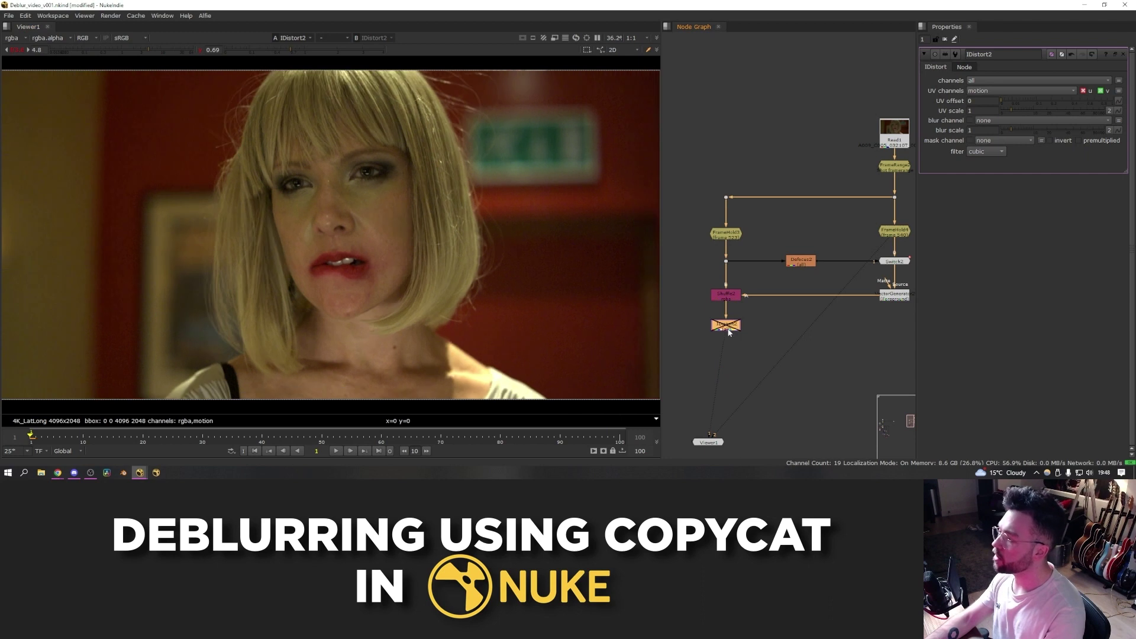
{"action": "key", "text": "d"}
{"action": "key", "text": "d"}
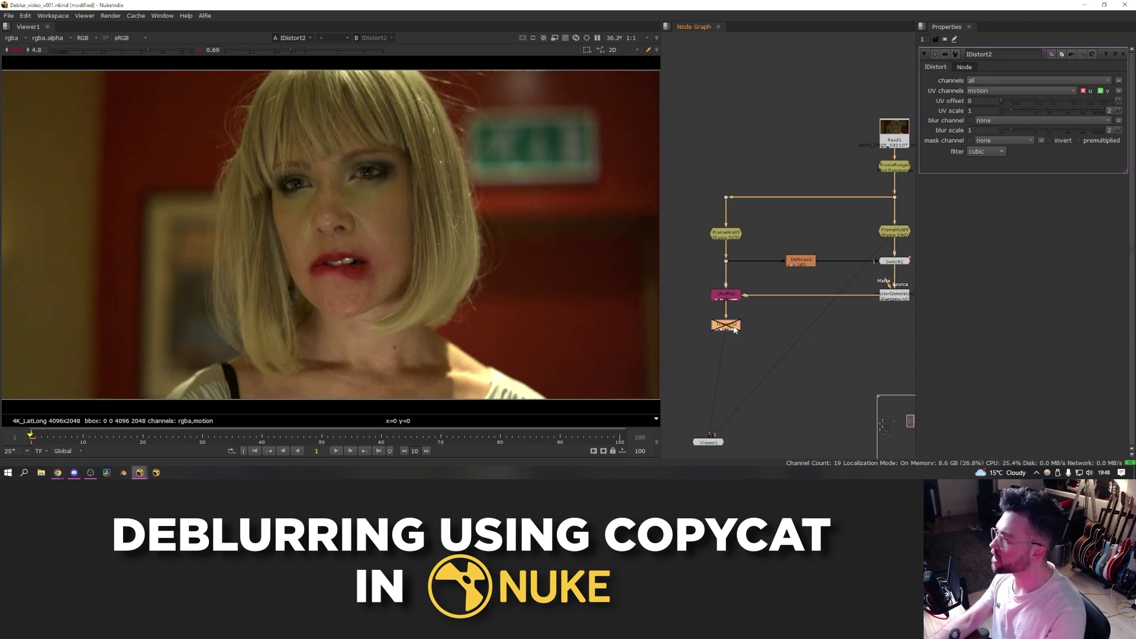
{"action": "key", "text": "d"}
{"action": "left_click", "coordinate": [757, 332]}
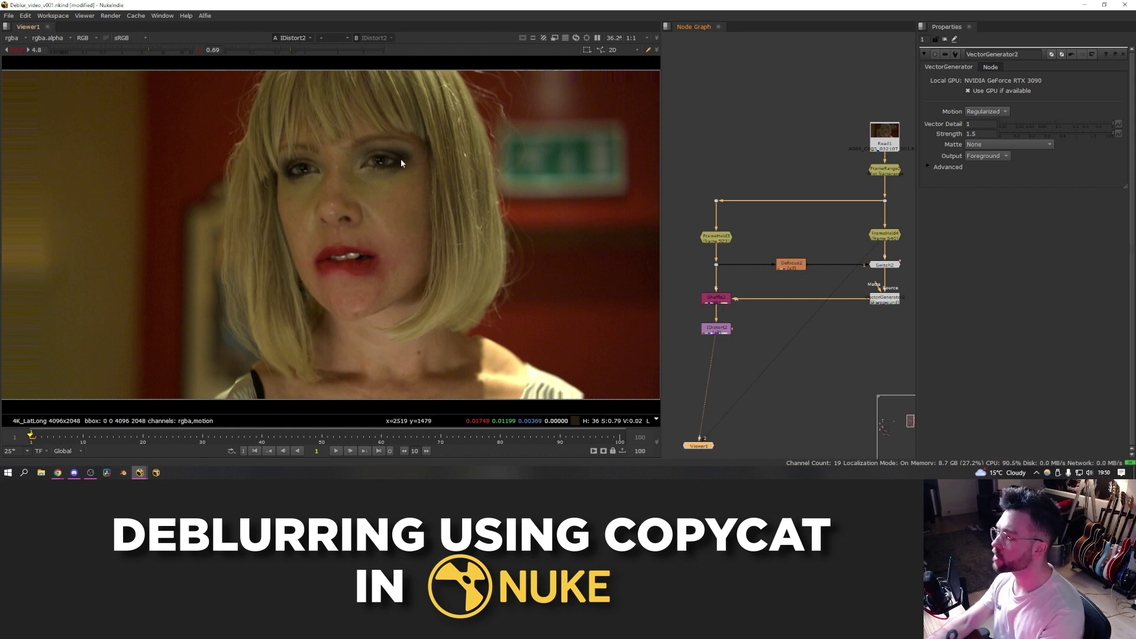
Add a Roto node below the IDistort and draw a closed shape around the woman's face and adjoining hair
{"action": "left_click", "coordinate": [726, 334]}
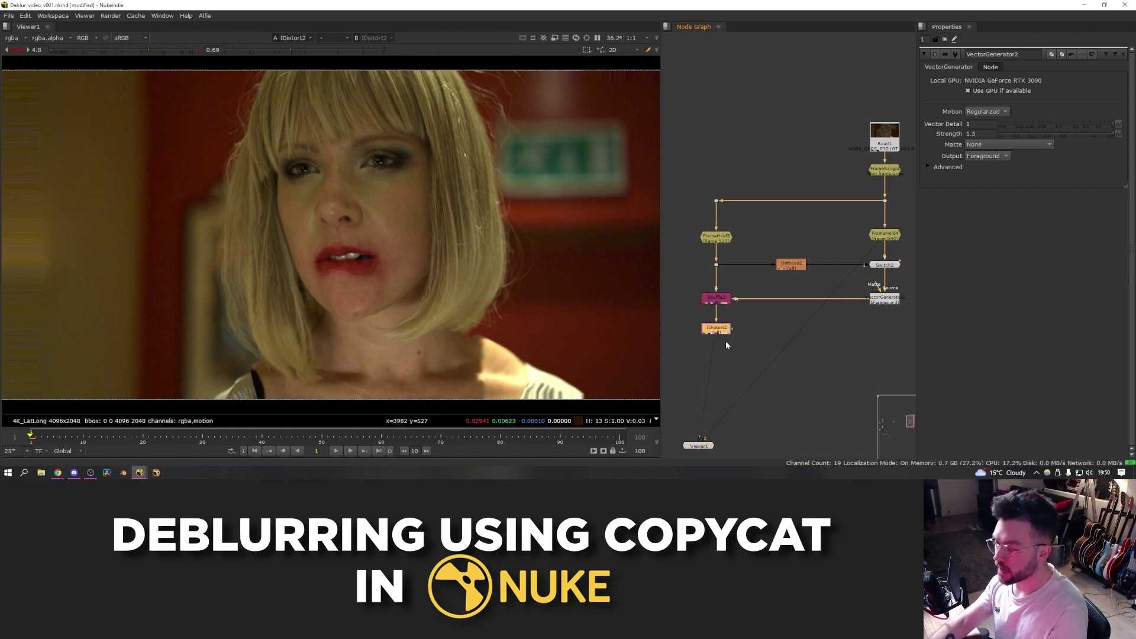
{"action": "key", "text": "o"}
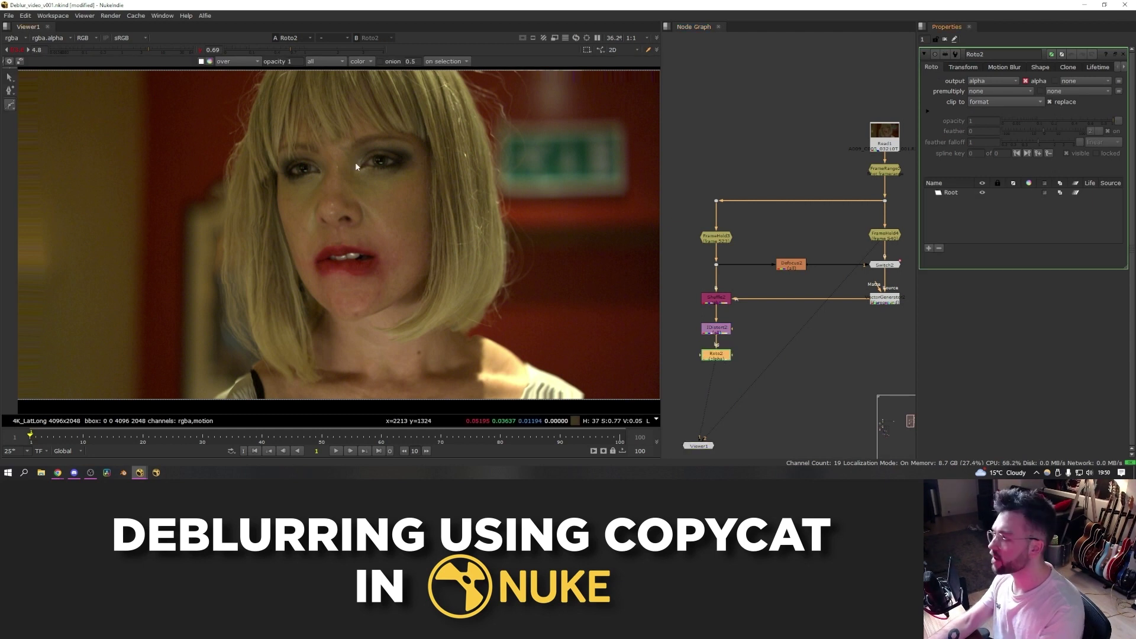
{"action": "middle_click_drag", "start_coordinate": [287, 93], "coordinate": [289, 111]}
{"action": "scroll", "coordinate": [289, 113], "scroll_direction": "down", "scroll_amount": 1}
{"action": "left_click", "coordinate": [280, 84]}
{"action": "left_click", "coordinate": [258, 126]}
{"action": "left_click", "coordinate": [261, 174]}
{"action": "left_click", "coordinate": [284, 208]}
{"action": "left_click", "coordinate": [296, 270]}
{"action": "left_click", "coordinate": [331, 315]}
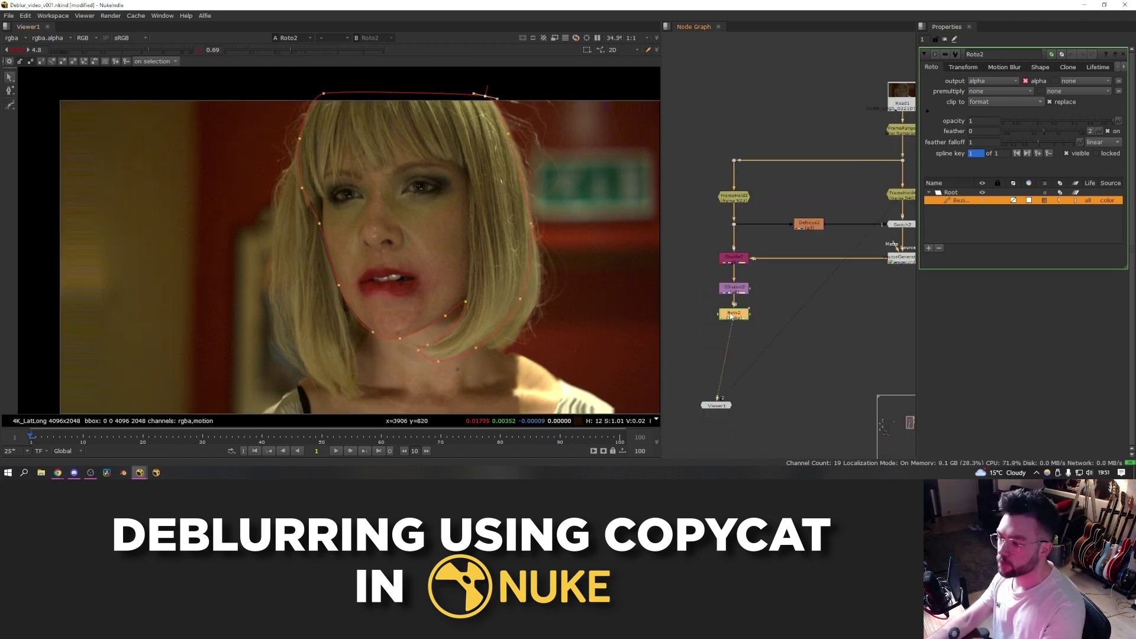
Add a Premult node after the Roto and insert a Blur between them to soften the roto matte
{"action": "key", "text": "Tab"}
{"action": "type", "text": "pre"}
{"action": "key", "text": "Down"}
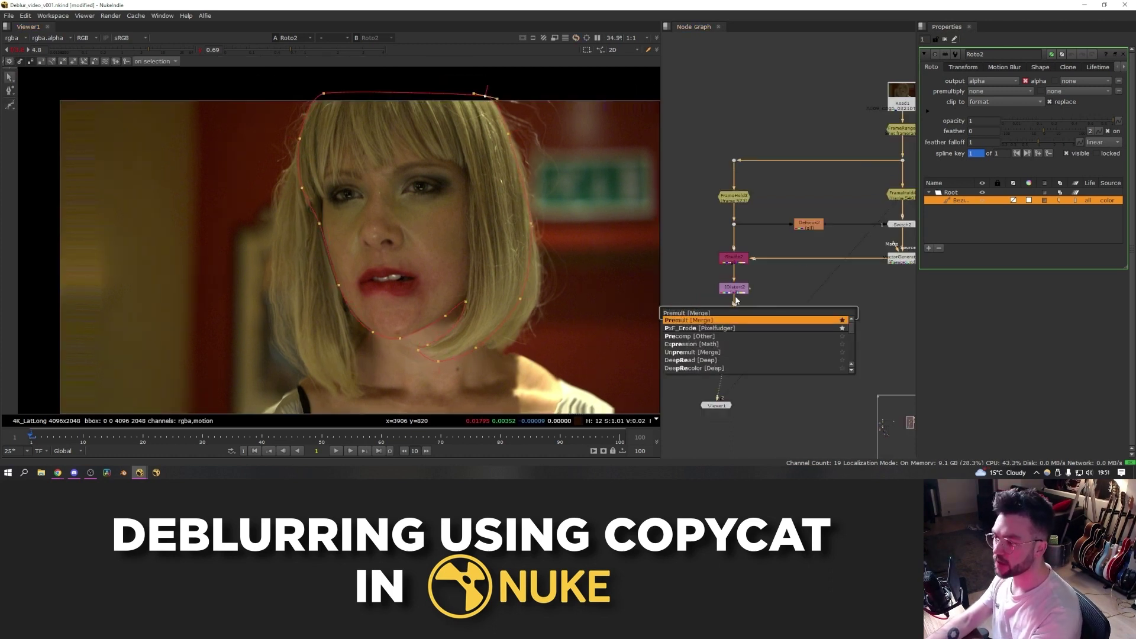
{"action": "key", "text": "Return"}
{"action": "left_click", "coordinate": [743, 319]}
{"action": "key", "text": "b"}
{"action": "left_click", "coordinate": [979, 80]}
{"action": "left_click", "coordinate": [1024, 93]}
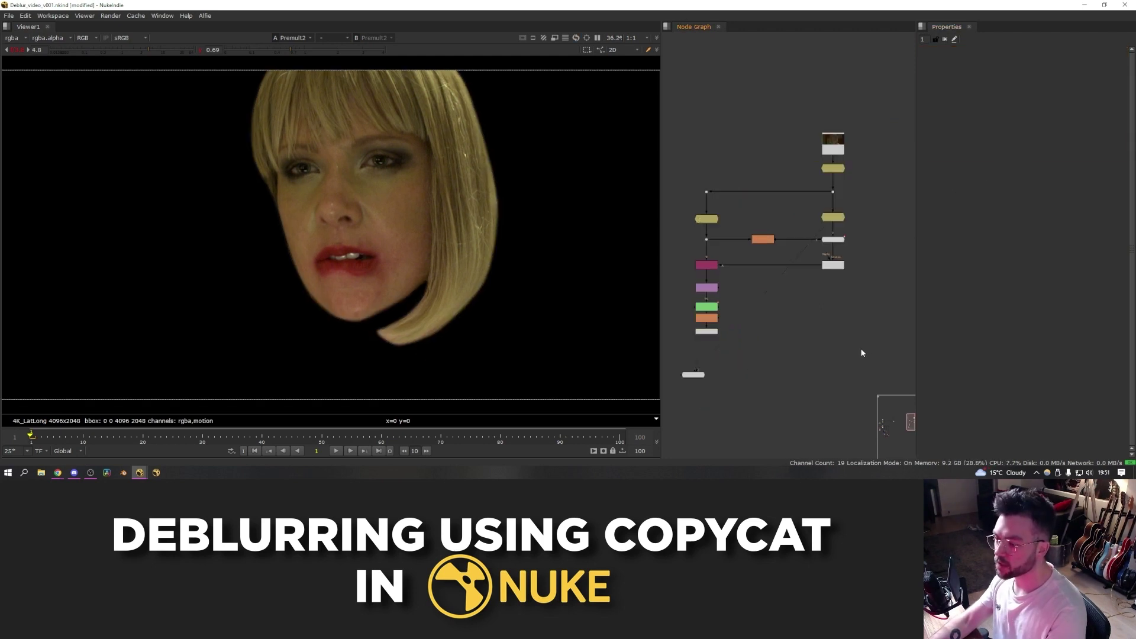
Merge the premultiplied face over the frame 540 hold, routing the background connection through a corner dot
{"action": "key", "text": "m"}
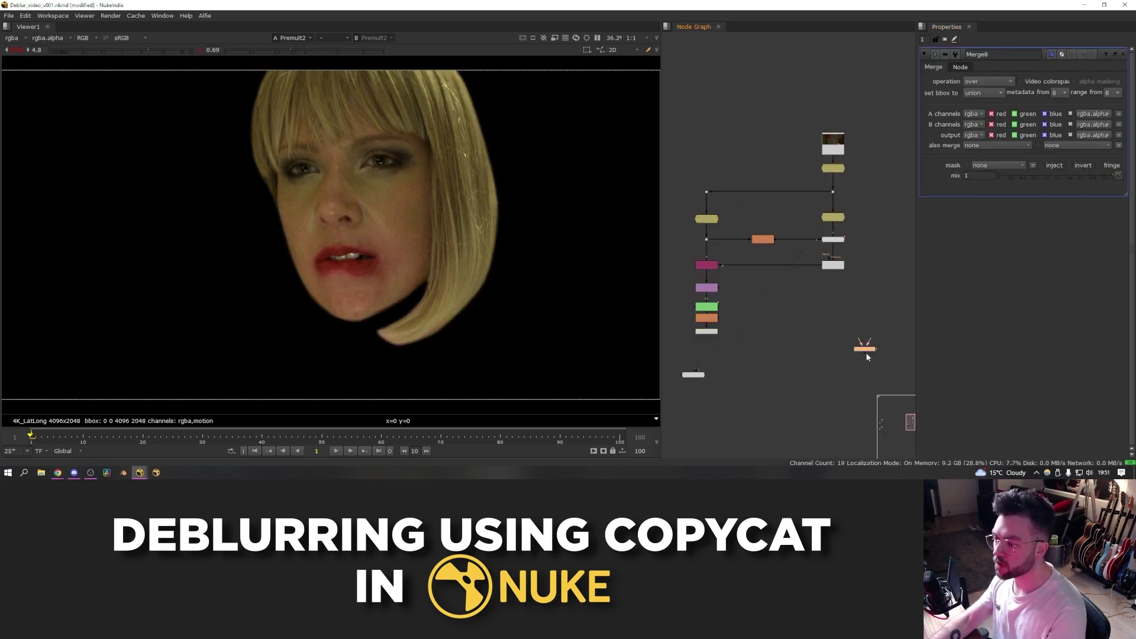
{"action": "left_click_drag", "start_coordinate": [869, 340], "coordinate": [833, 225]}
{"action": "left_click_drag", "start_coordinate": [869, 340], "coordinate": [836, 217]}
{"action": "left_click_drag", "start_coordinate": [850, 283], "coordinate": [900, 224], "text": "ctrl"}
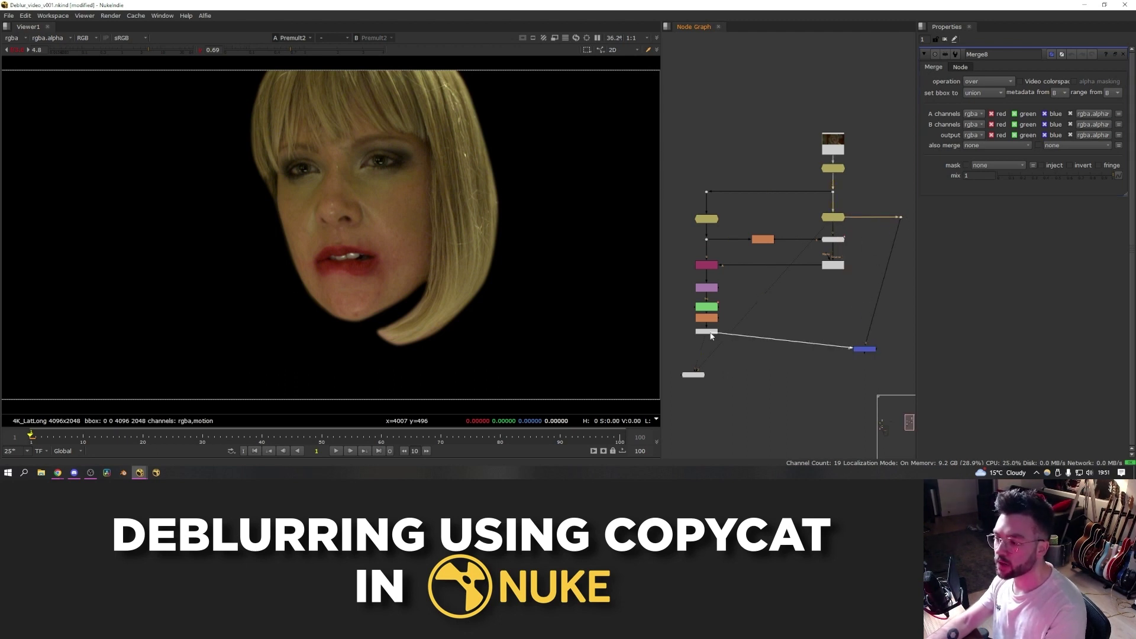
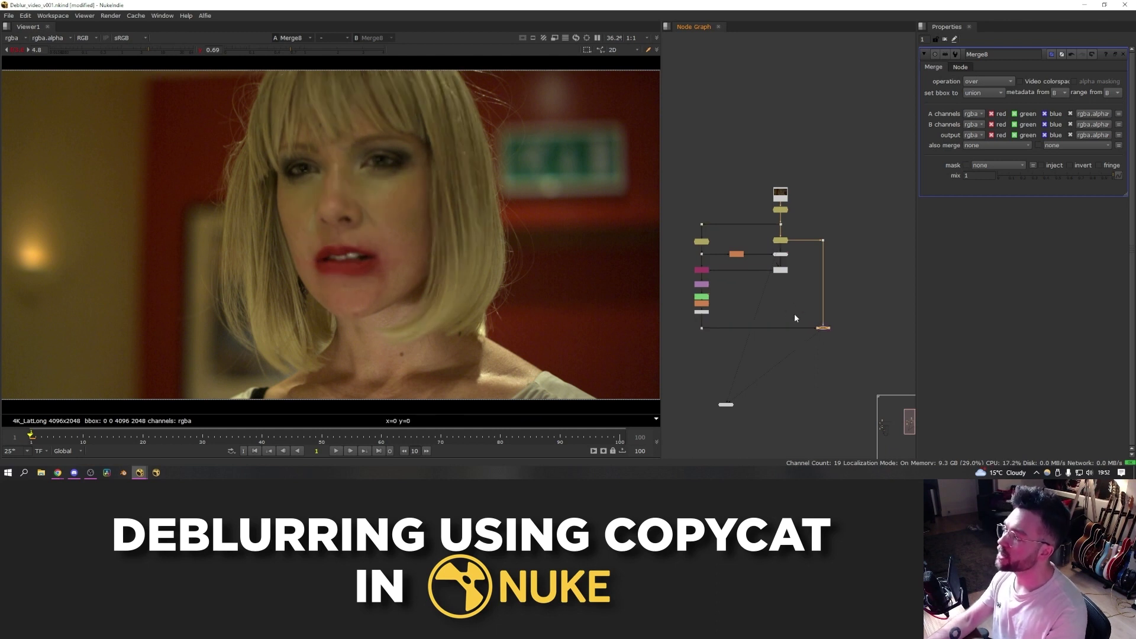
Toggle the face Merge off and on to compare the sharp patch with the blurry frame
{"action": "key", "text": "d"}
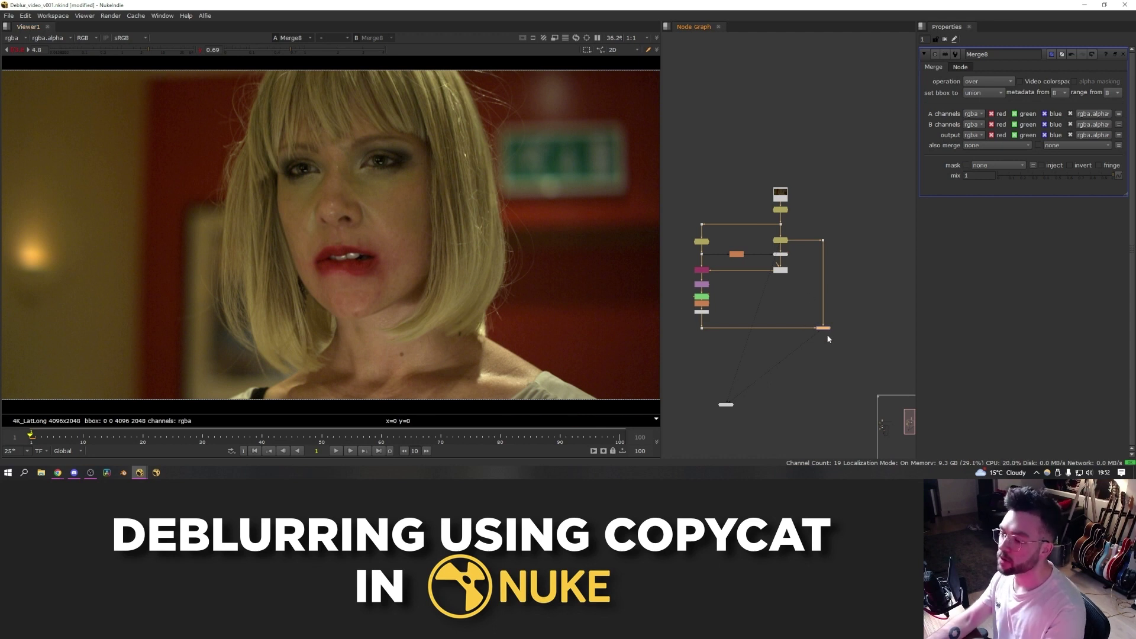
{"action": "key", "text": "d"}
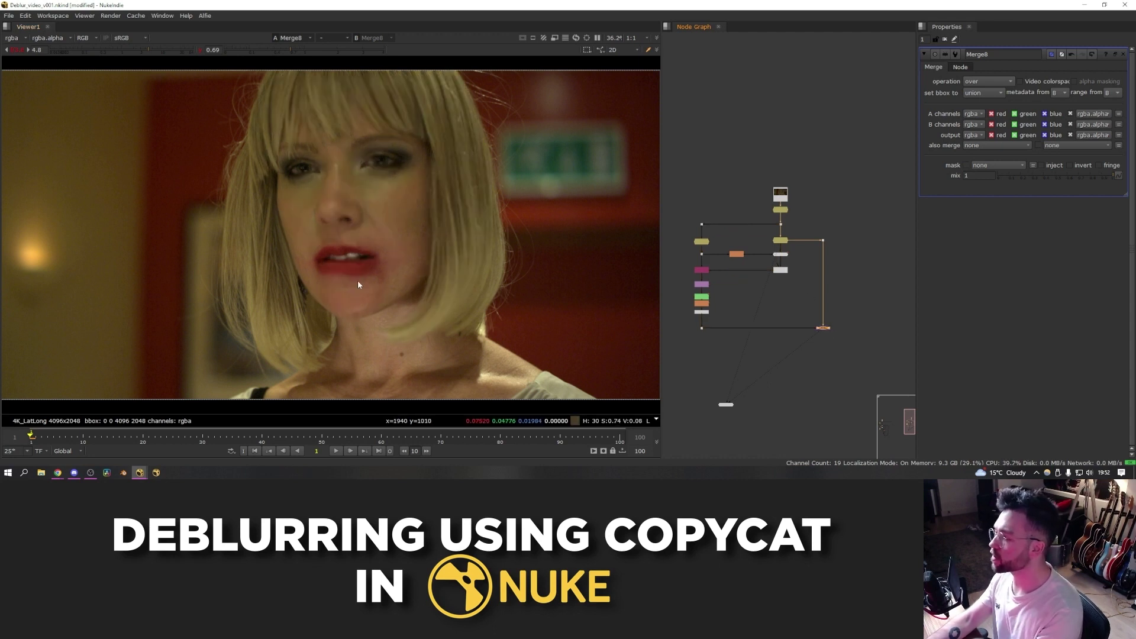
{"action": "key", "text": "d"}
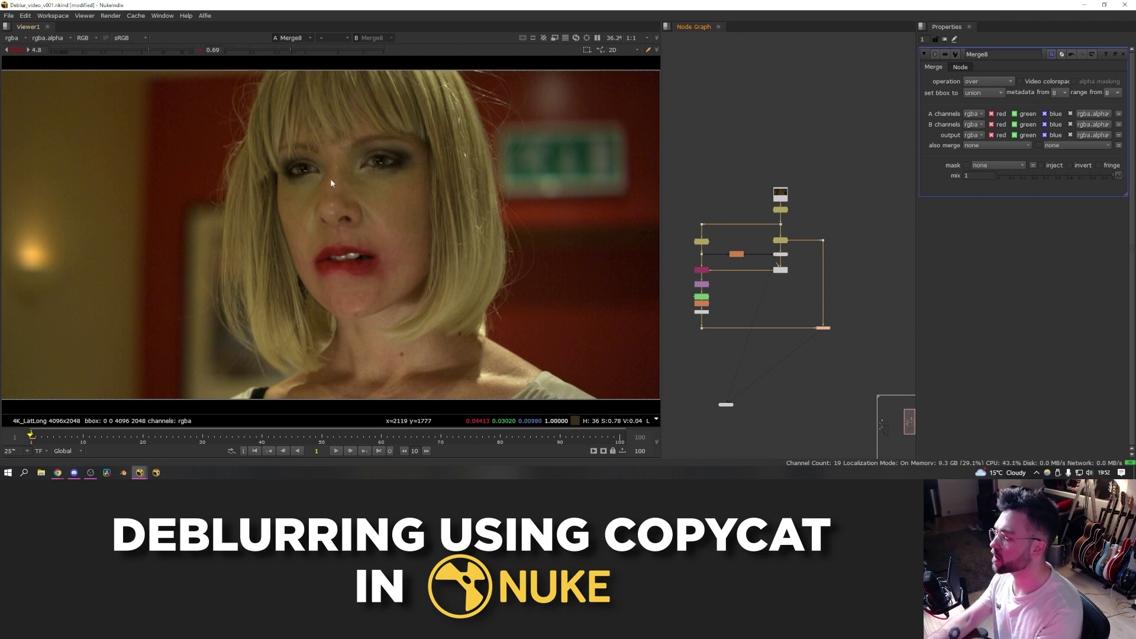
Add a Blur node after the face Merge and set its size to 30
{"action": "left_click", "coordinate": [825, 328]}
{"action": "scroll", "coordinate": [837, 326], "scroll_direction": "up", "scroll_amount": 5}
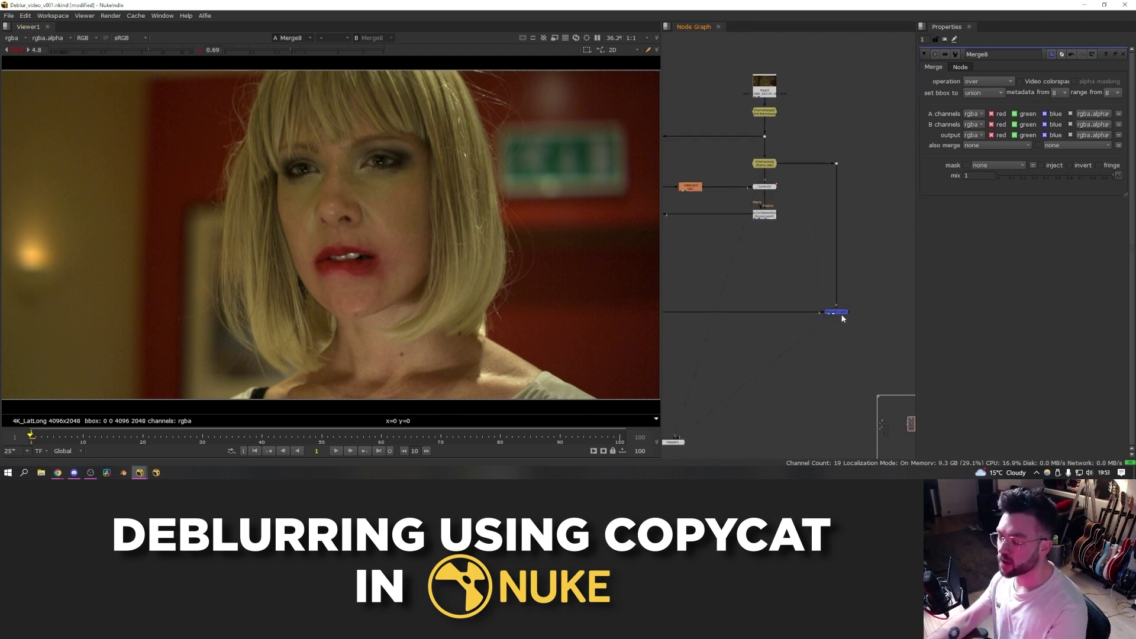
{"action": "key", "text": "b"}
{"action": "left_click_drag", "start_coordinate": [963, 92], "coordinate": [903, 90]}
{"action": "type", "text": "30"}
{"action": "key", "text": "Return"}
{"action": "middle_click_drag", "start_coordinate": [837, 340], "coordinate": [809, 337]}
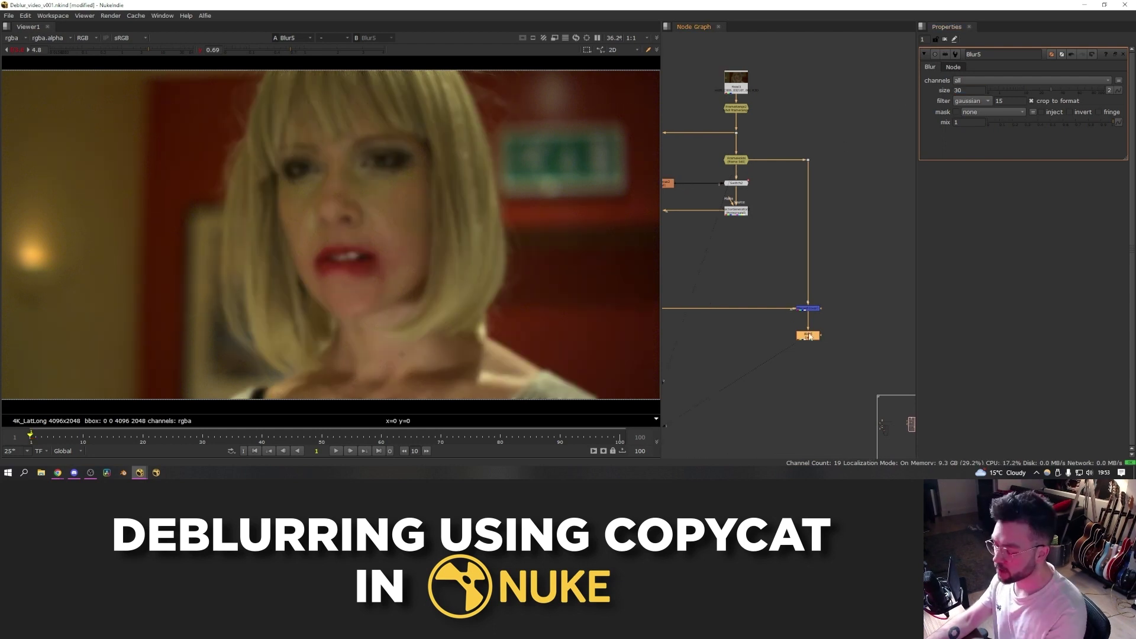
Clone the size 30 Blur beside the original and connect the clone to the frame 540 hold through a corner dot
{"action": "key", "text": "alt+k"}
{"action": "left_click_drag", "start_coordinate": [848, 347], "coordinate": [861, 338]}
{"action": "left_click_drag", "start_coordinate": [815, 171], "coordinate": [807, 160]}
{"action": "left_click_drag", "start_coordinate": [835, 248], "coordinate": [862, 160], "text": "ctrl"}
Combine the original Blur and its clone with a Merge node set to the from operation
{"action": "left_click_drag", "start_coordinate": [889, 324], "coordinate": [814, 359]}
{"action": "key", "text": "m"}
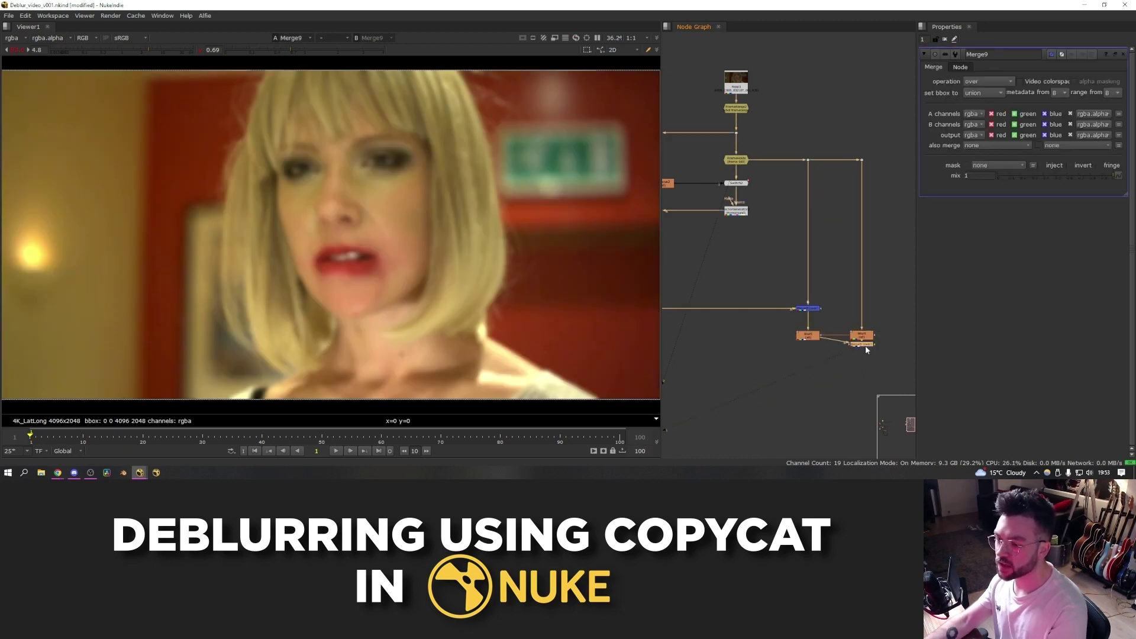
{"action": "left_click", "coordinate": [986, 81]}
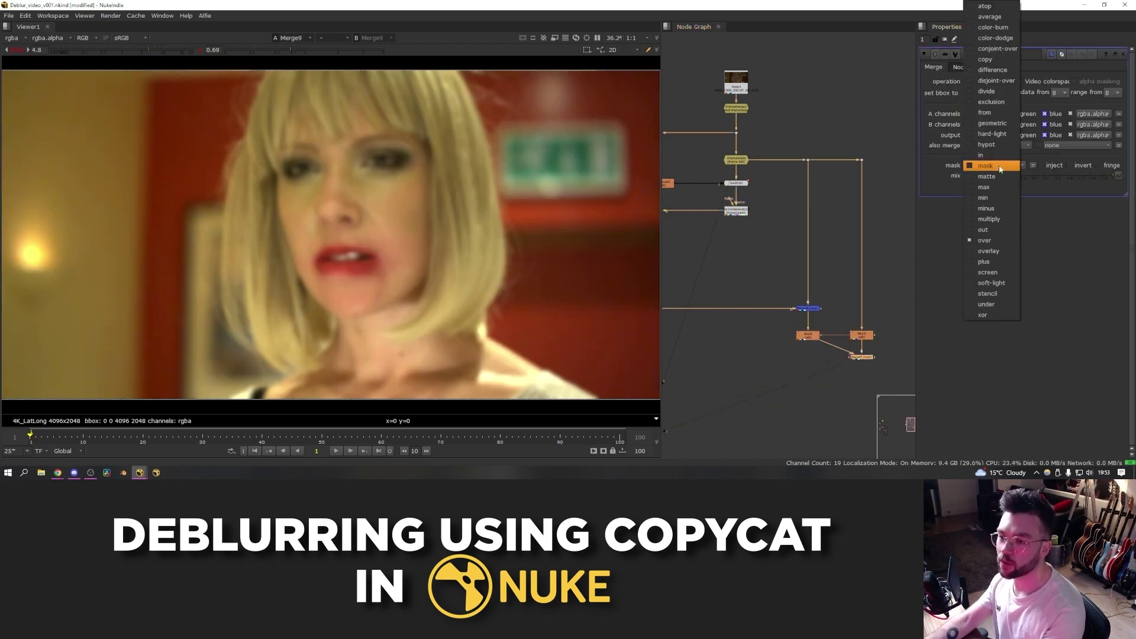
{"action": "left_click", "coordinate": [995, 112]}
{"action": "scroll", "coordinate": [879, 319], "scroll_direction": "up", "scroll_amount": 5}
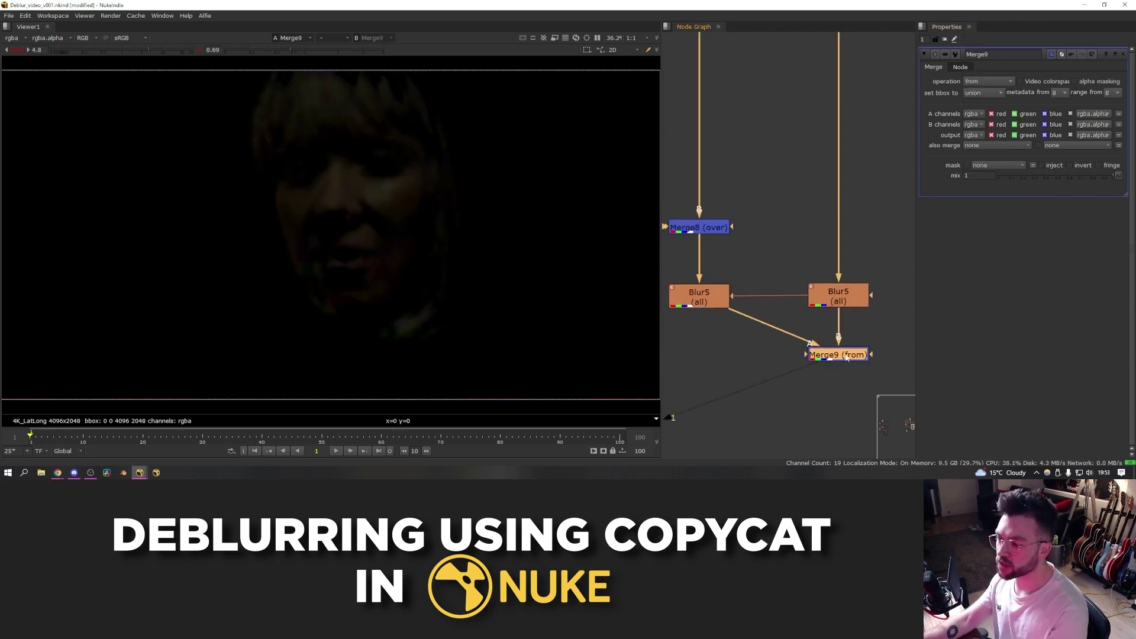
Route the from Merge's A input through a corner dot and view the Merge's output
{"action": "left_click", "coordinate": [867, 336]}
{"action": "scroll", "coordinate": [807, 340], "scroll_direction": "down", "scroll_amount": 3}
{"action": "left_click_drag", "start_coordinate": [777, 336], "coordinate": [716, 358]}
{"action": "key", "text": "1"}
{"action": "left_click", "coordinate": [824, 343]}
{"action": "key", "text": "1"}
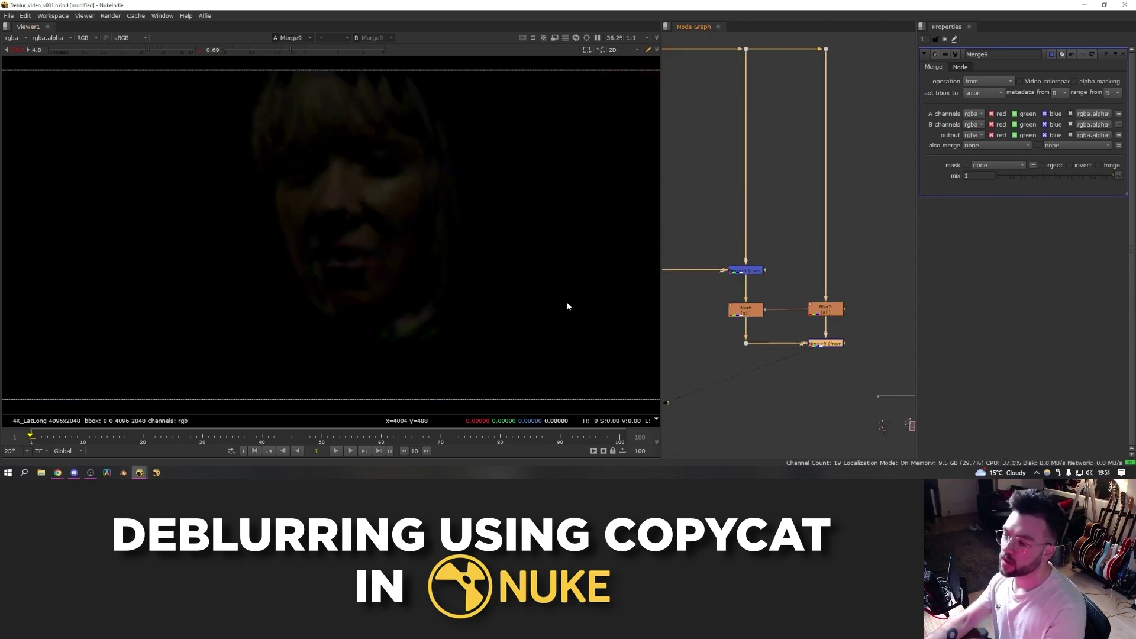
Inspect the colour difference with the viewer gain raised to 28, and compare both Blur outputs with the Merge output
{"action": "left_click", "coordinate": [179, 50]}
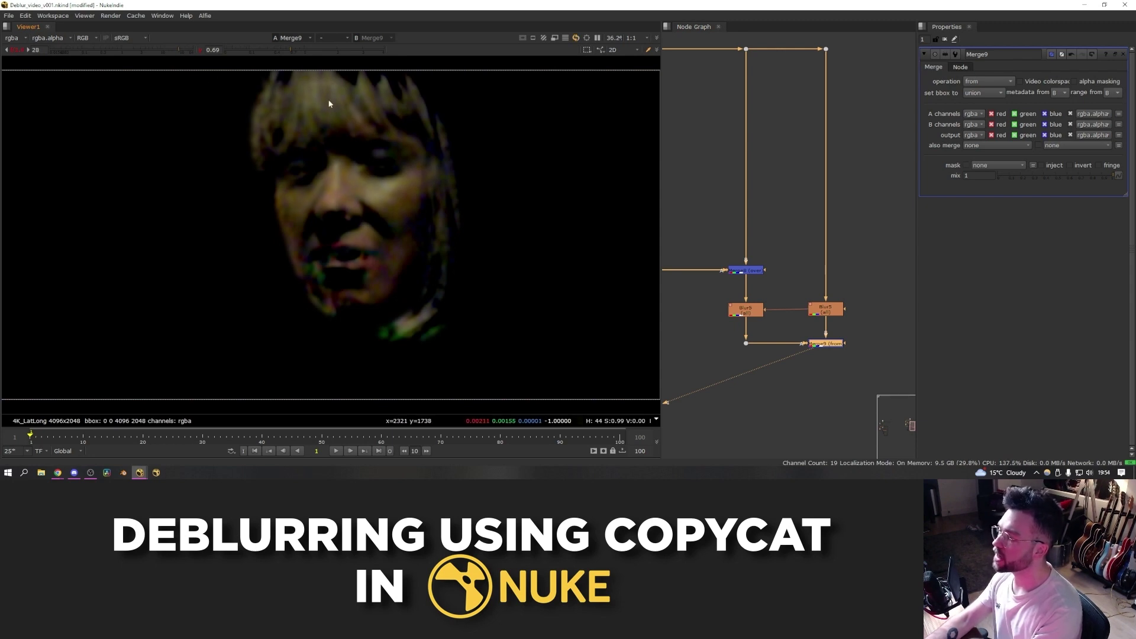
{"action": "left_click", "coordinate": [152, 50]}
{"action": "left_click", "coordinate": [750, 316]}
{"action": "key", "text": "1"}
{"action": "left_click", "coordinate": [820, 310]}
{"action": "key", "text": "1"}
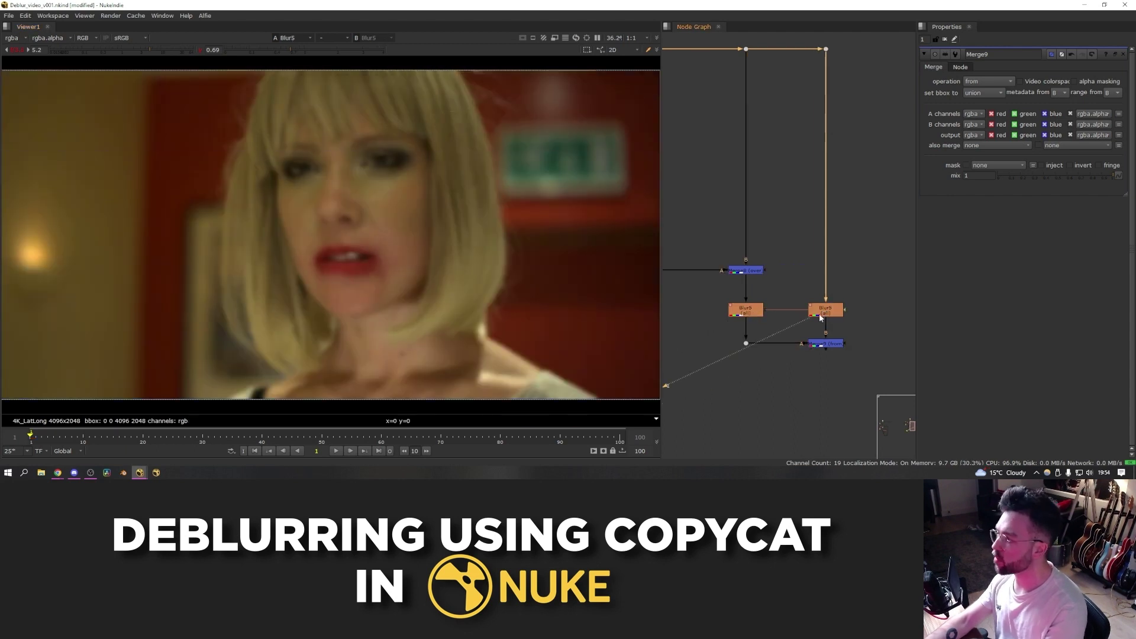
{"action": "left_click_drag", "start_coordinate": [869, 332], "coordinate": [796, 360]}
{"action": "key", "text": "1"}
{"action": "left_click", "coordinate": [728, 343]}
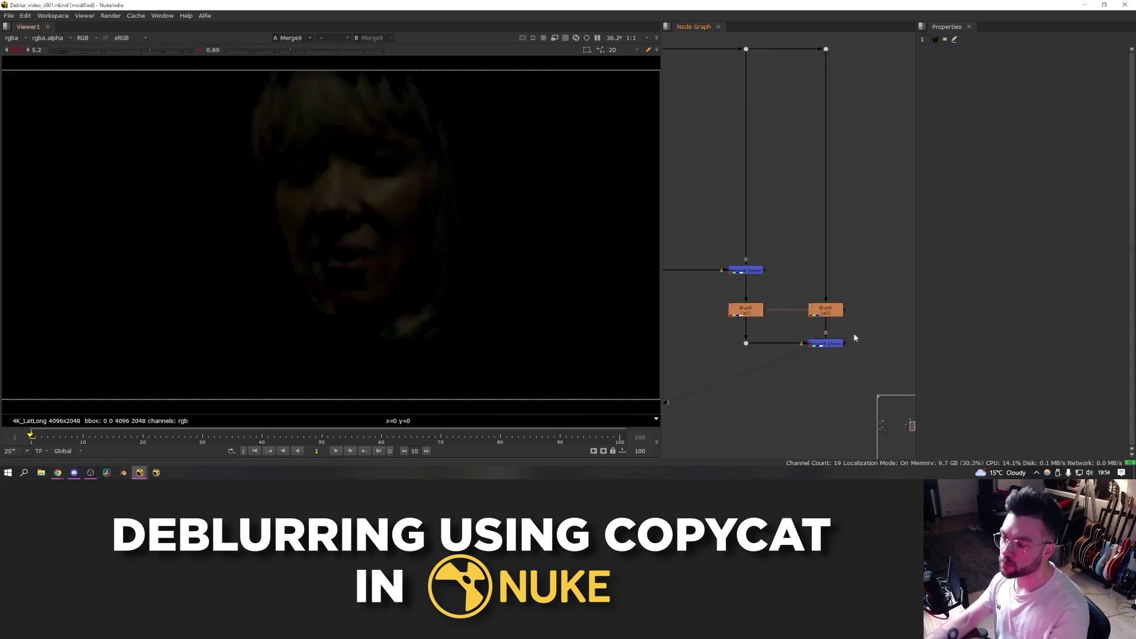
Add a Merge set to plus below the original Blur, feeding its A input from the from Merge through a corner dot
{"action": "key", "text": "m"}
{"action": "left_click_drag", "start_coordinate": [746, 348], "coordinate": [746, 345]}
{"action": "left_click_drag", "start_coordinate": [772, 397], "coordinate": [827, 379]}
{"action": "left_click", "coordinate": [748, 379]}
{"action": "key", "text": "1"}
{"action": "left_click", "coordinate": [783, 361]}
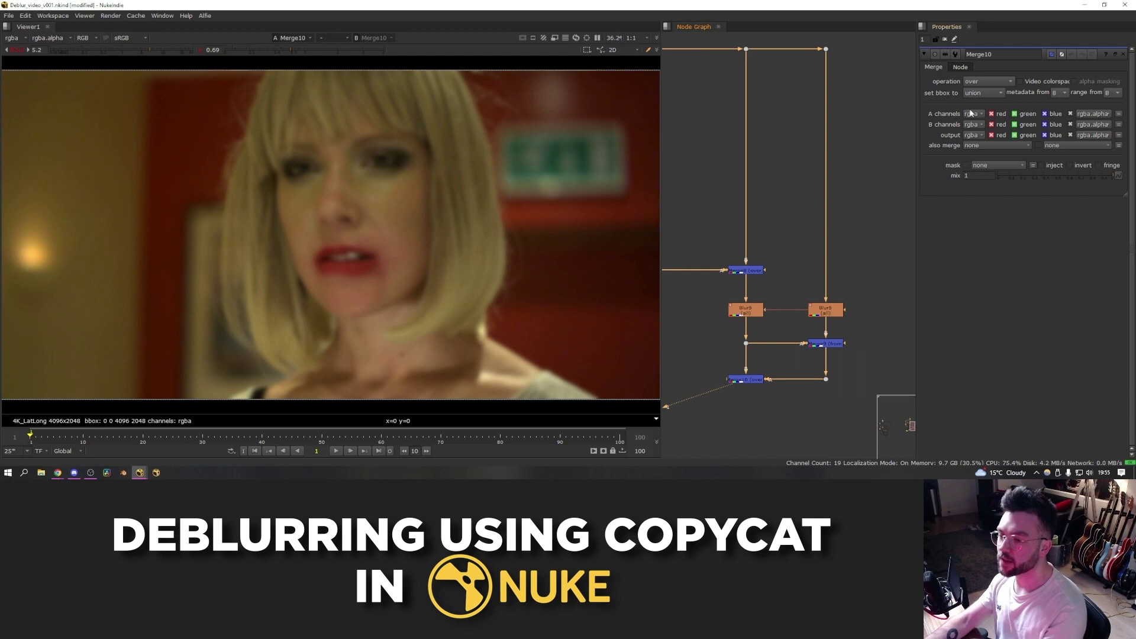
{"action": "left_click", "coordinate": [986, 81]}
{"action": "left_click", "coordinate": [992, 269]}
Compare the plus Merge output with both Blur outputs and the unblurred over Merge in the viewer
{"action": "left_click", "coordinate": [750, 382]}
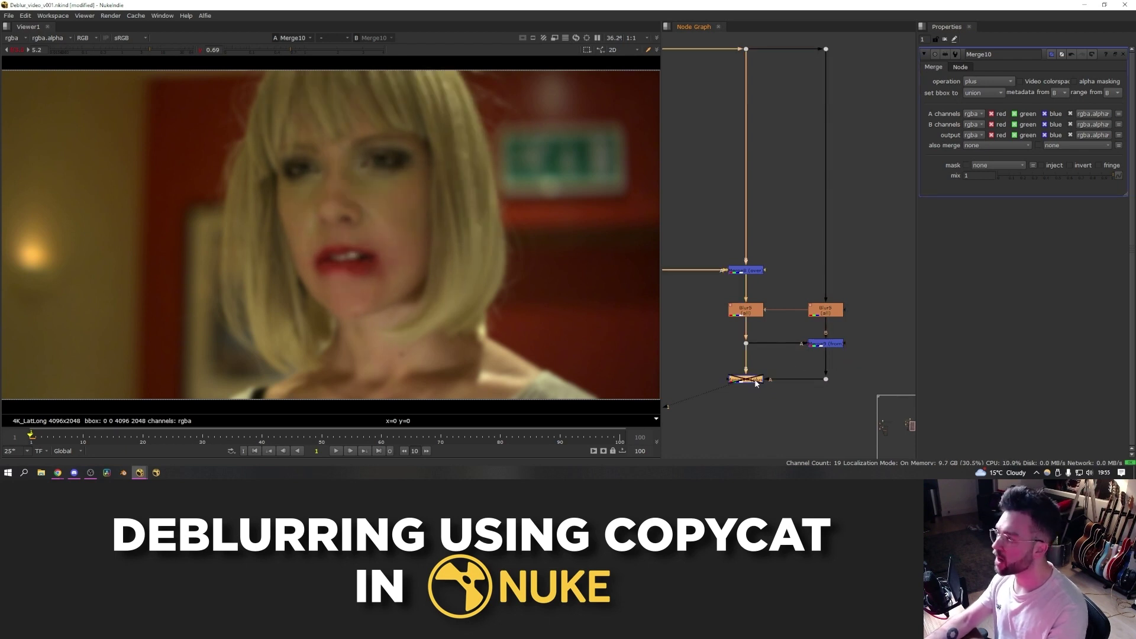
{"action": "left_click", "coordinate": [826, 313]}
{"action": "key", "text": "1"}
{"action": "left_click", "coordinate": [750, 333]}
{"action": "key", "text": "1"}
{"action": "left_click", "coordinate": [745, 270]}
{"action": "key", "text": "1"}
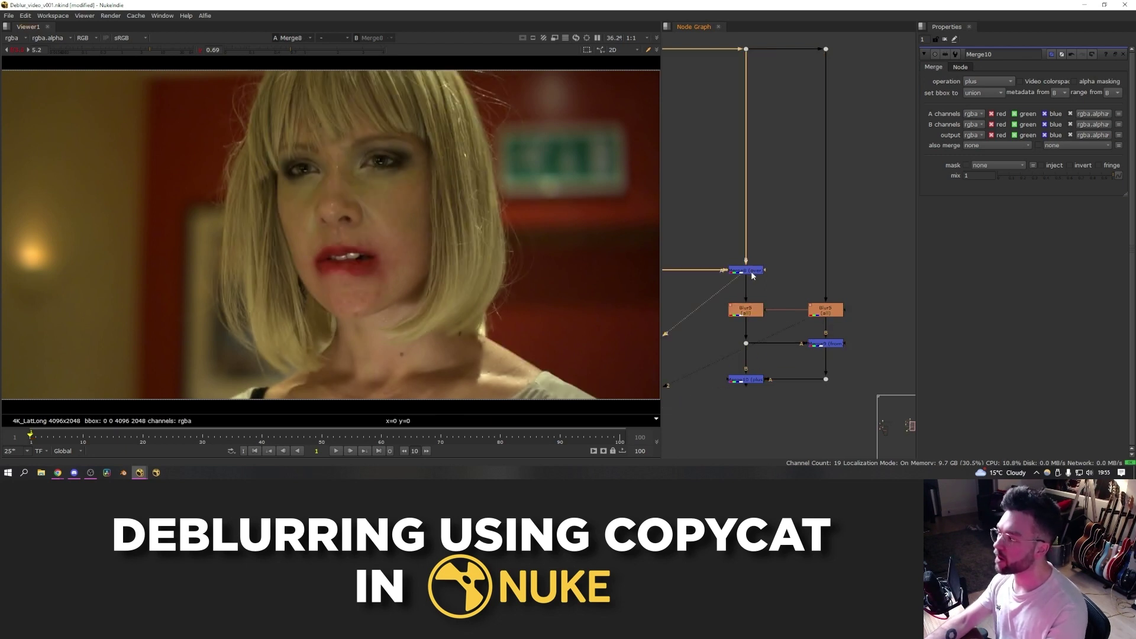
{"action": "left_click_drag", "start_coordinate": [751, 374], "coordinate": [709, 400]}
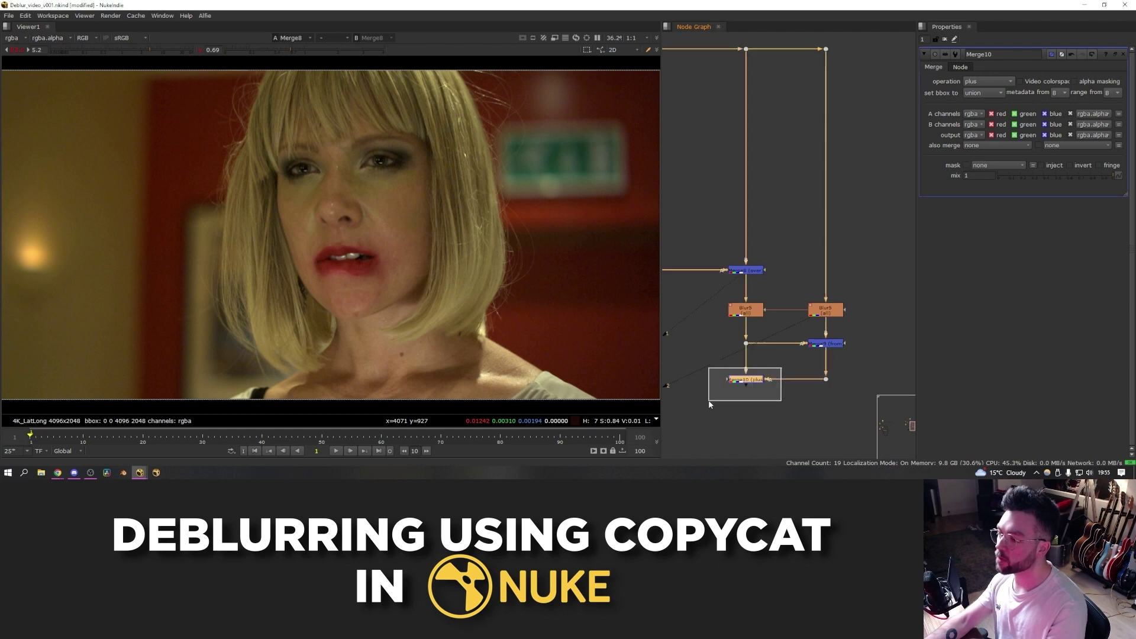
{"action": "key", "text": "1"}
{"action": "left_click", "coordinate": [745, 271]}
{"action": "key", "text": "1"}
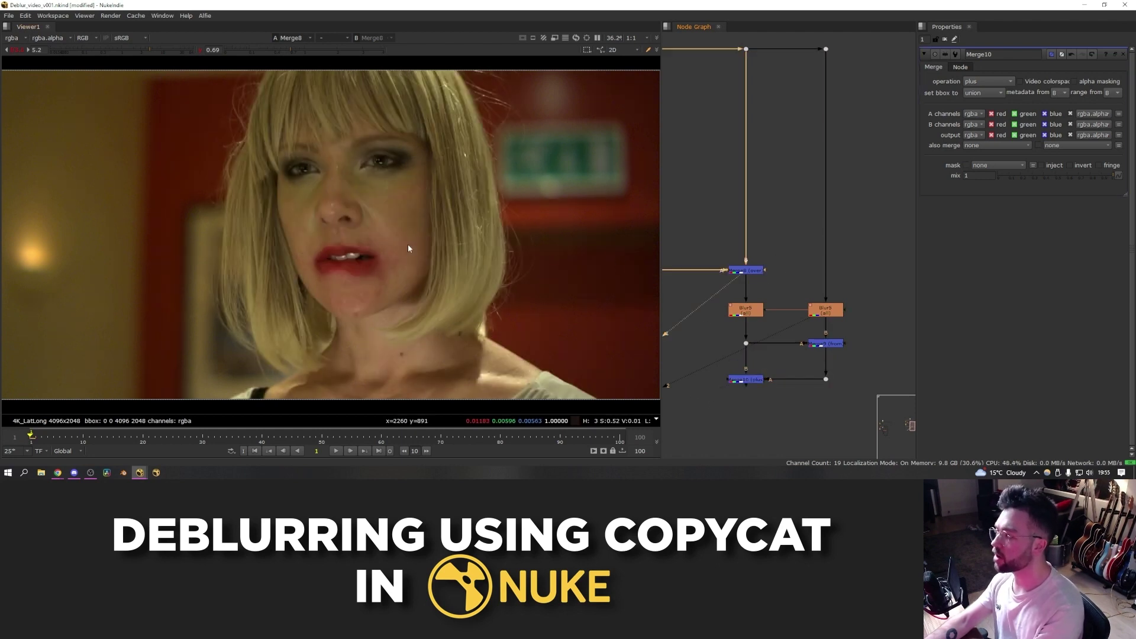
{"action": "left_click", "coordinate": [711, 393]}
{"action": "middle_click_drag", "start_coordinate": [711, 394], "coordinate": [749, 383]}
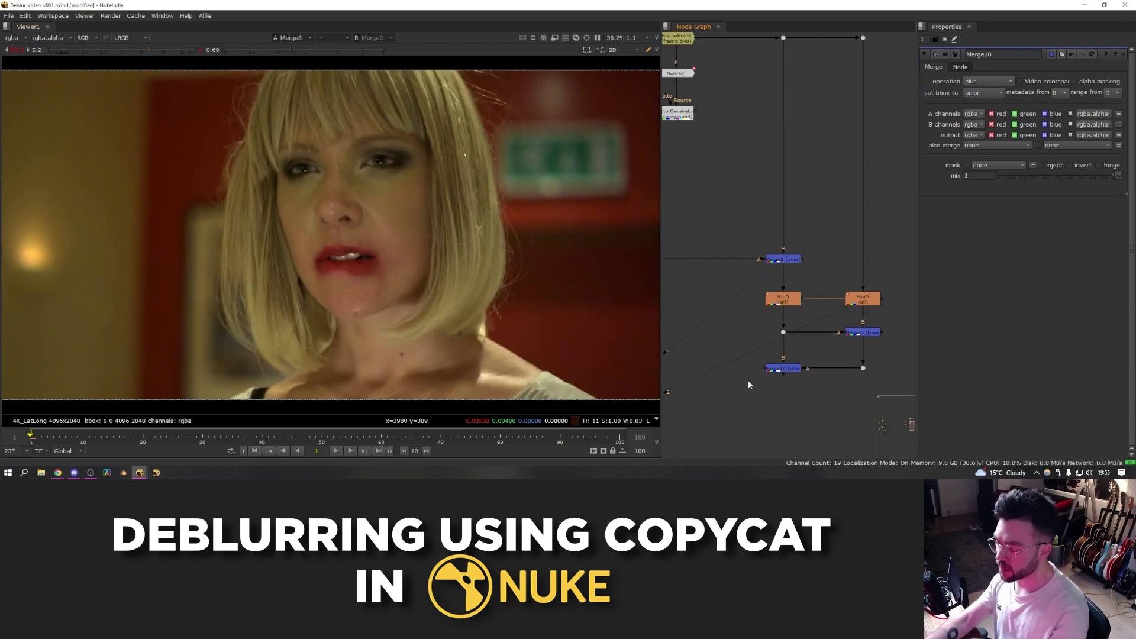
Combine the unblurred over Merge and the original Blur with a new Merge set to the from operation, and view it
{"action": "key", "text": "m"}
{"action": "left_click_drag", "start_coordinate": [748, 375], "coordinate": [787, 300]}
{"action": "left_click", "coordinate": [782, 261]}
{"action": "left_click", "coordinate": [726, 300]}
{"action": "left_click", "coordinate": [790, 298]}
{"action": "left_click", "coordinate": [740, 315]}
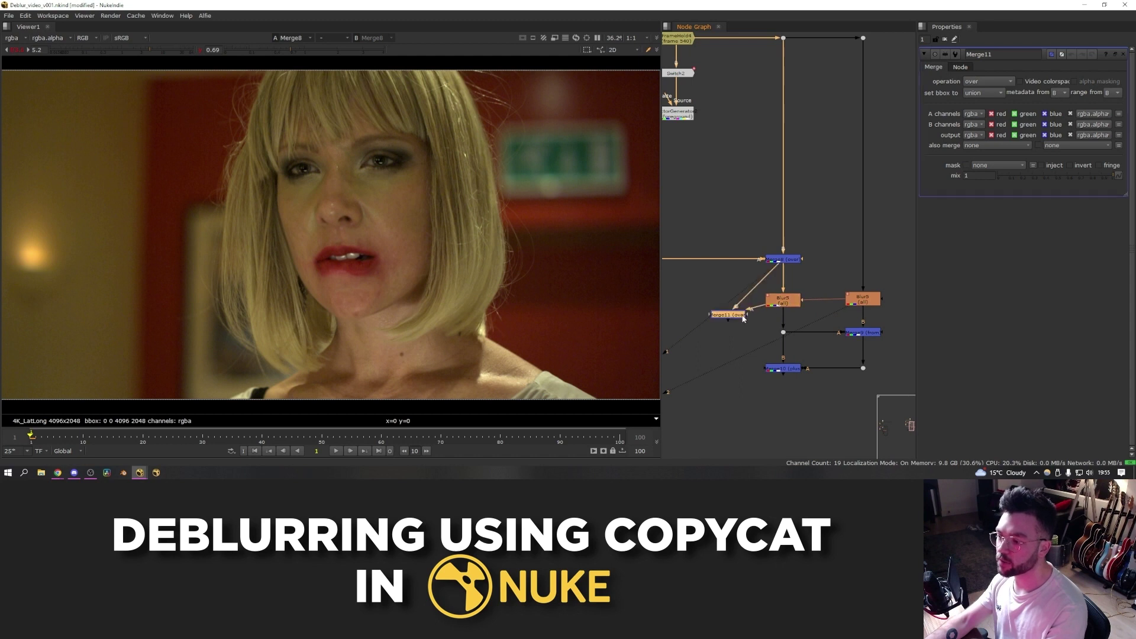
{"action": "key", "text": "1"}
{"action": "left_click", "coordinate": [992, 83]}
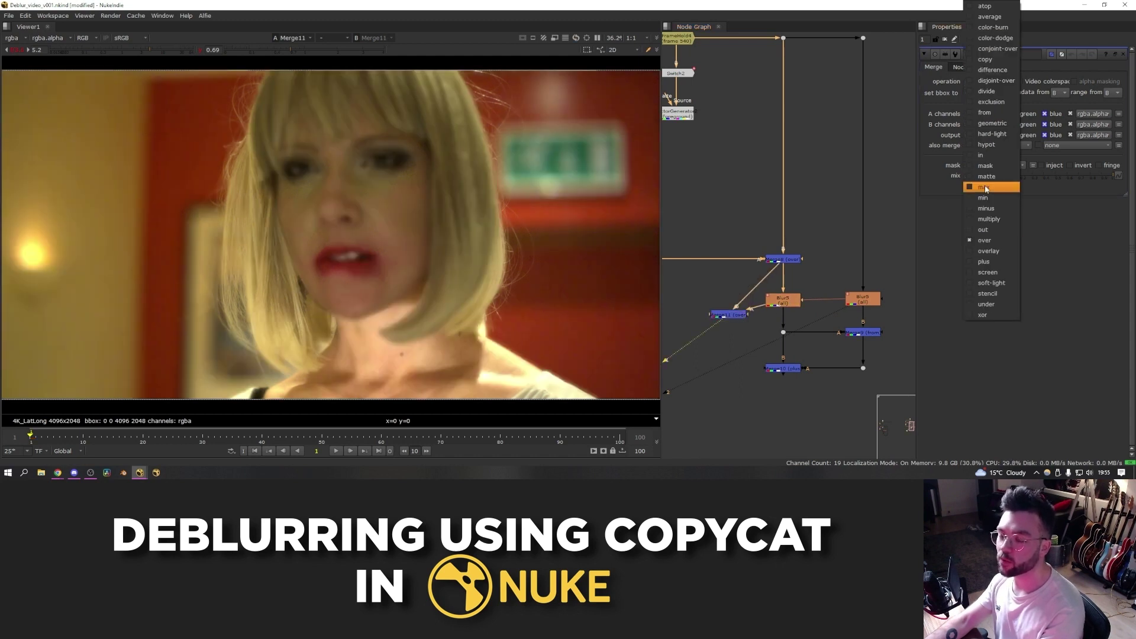
{"action": "left_click", "coordinate": [994, 122]}
Inspect the extracted fine detail with the viewer gain raised to 26, and align the new from Merge beside the original Blur
{"action": "scroll", "coordinate": [448, 167], "scroll_direction": "up", "scroll_amount": 3}
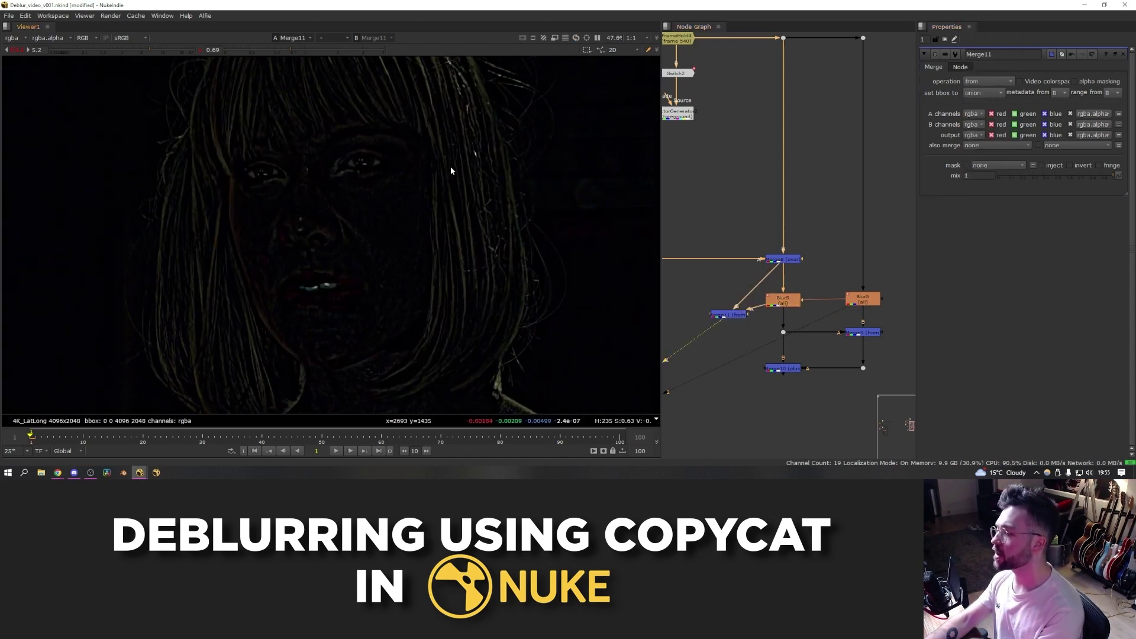
{"action": "left_click_drag", "start_coordinate": [155, 52], "coordinate": [177, 52]}
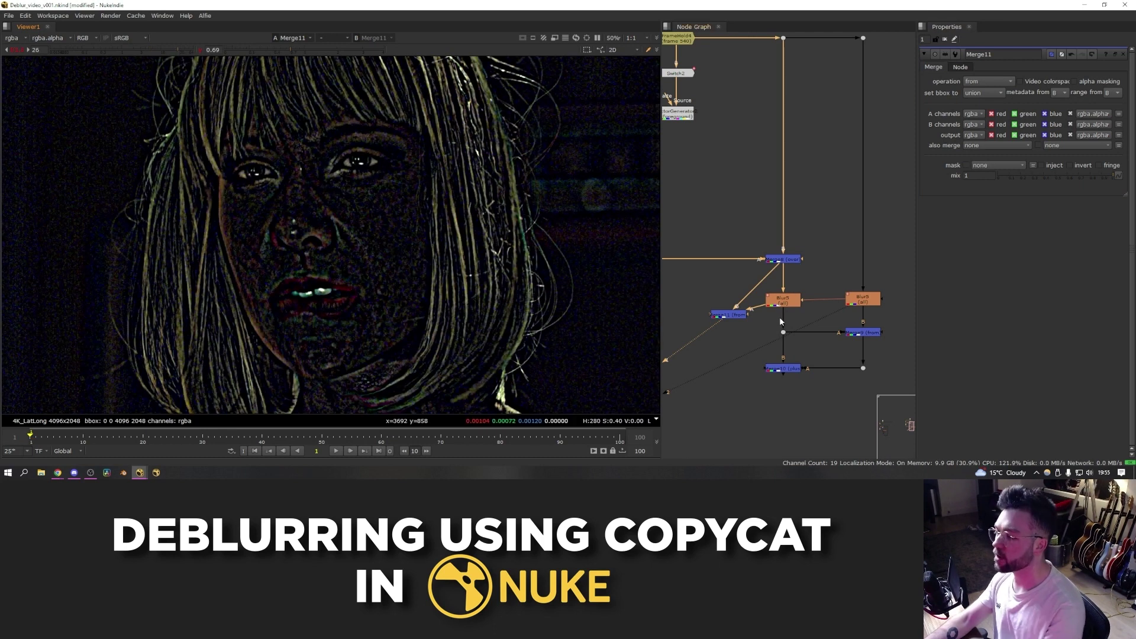
{"action": "key", "text": "f"}
{"action": "left_click_drag", "start_coordinate": [732, 317], "coordinate": [712, 303]}
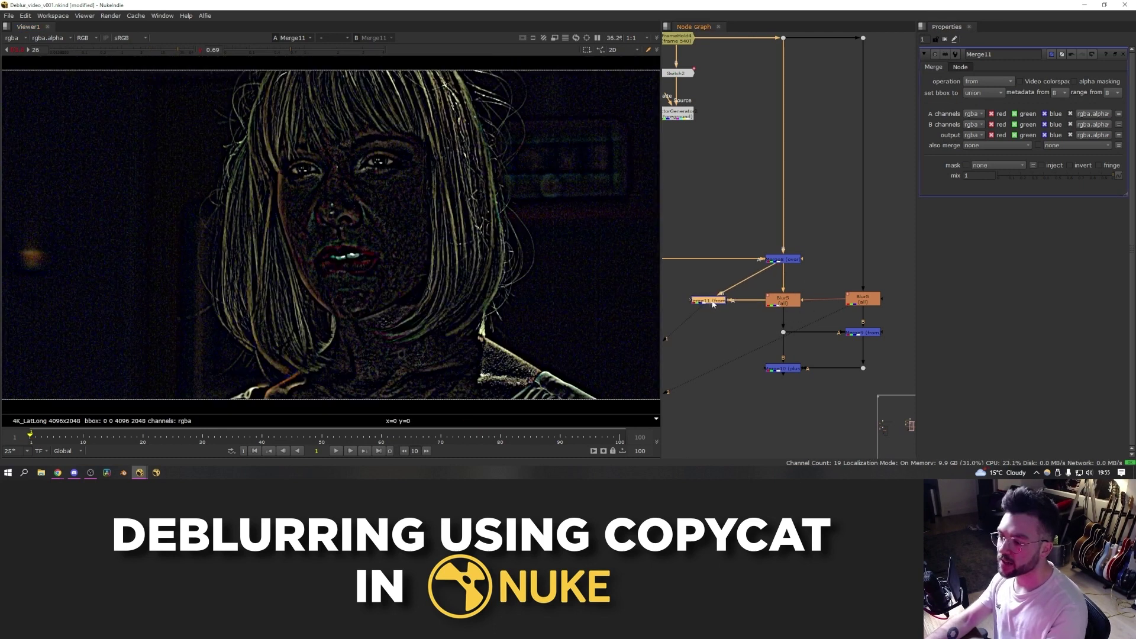
Add another Merge set to plus below the existing plus Merge, with its A input connected to the fine-detail from Merge
{"action": "left_click", "coordinate": [780, 385]}
{"action": "key", "text": "m"}
{"action": "left_click_drag", "start_coordinate": [785, 373], "coordinate": [785, 370]}
{"action": "mouse_move", "coordinate": [774, 400]}
{"action": "left_mouse_down"}
{"action": "mouse_move", "coordinate": [710, 301]}
{"action": "mouse_move", "coordinate": [791, 408]}
{"action": "left_mouse_up"}
{"action": "key", "text": "1"}
{"action": "left_click", "coordinate": [985, 82]}
{"action": "left_click", "coordinate": [989, 252]}
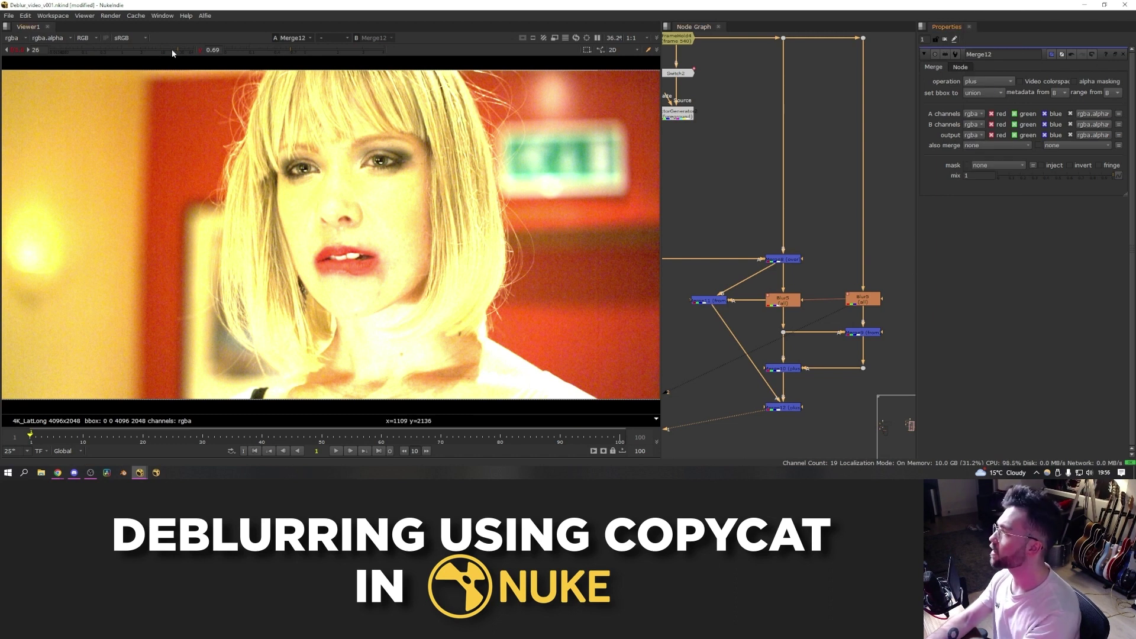
Lower the viewer gain to 5.6 and toggle the last plus Merge off and on to compare the restored detail
{"action": "left_click", "coordinate": [151, 51]}
{"action": "key", "text": "d"}
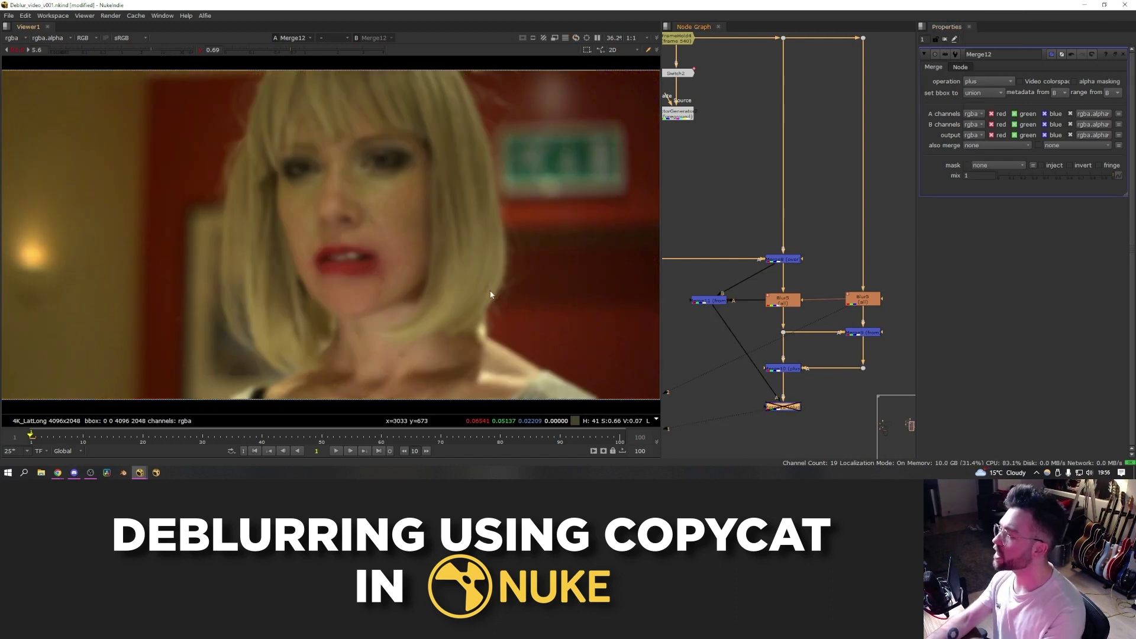
{"action": "key", "text": "d"}
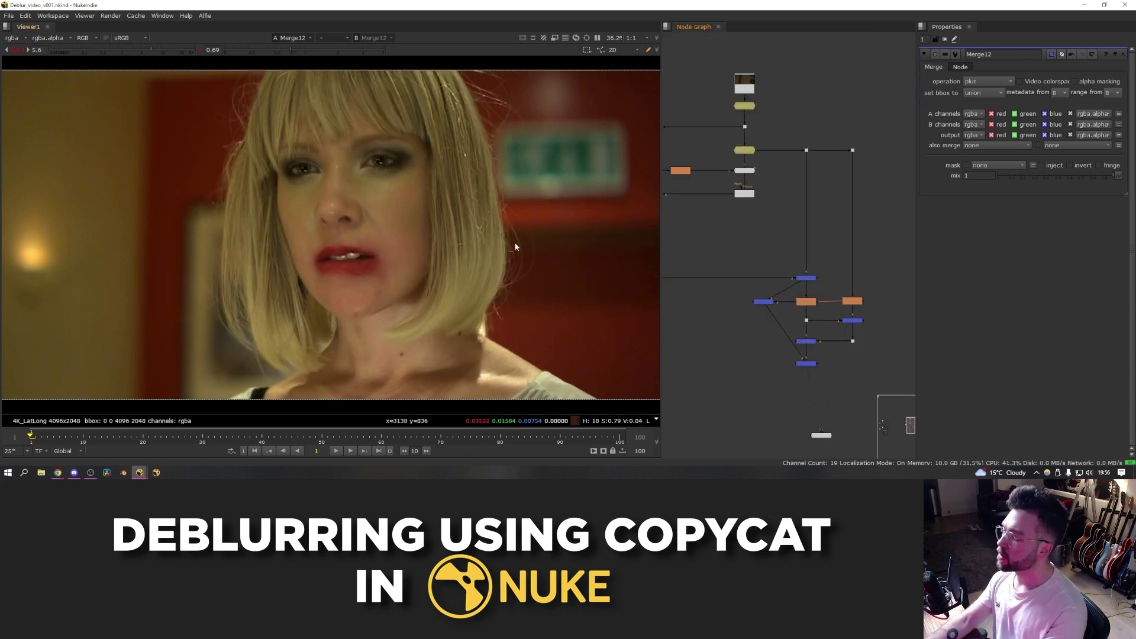
{"action": "left_click_drag", "start_coordinate": [534, 83], "coordinate": [225, 347]}
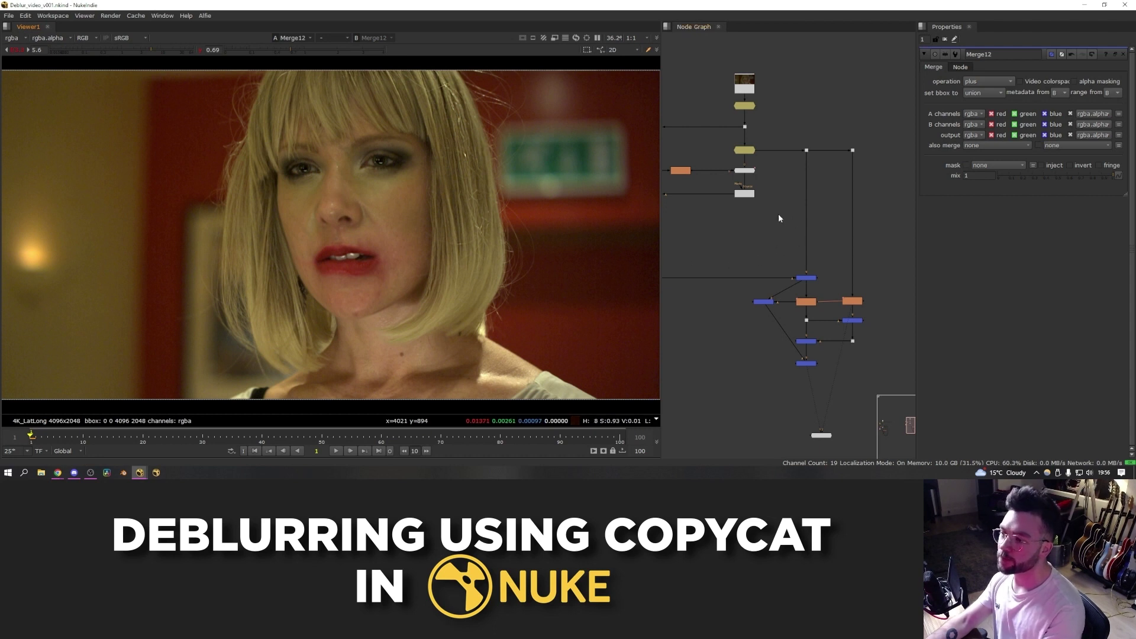
Compare the frame 540 hold with the last plus Merge by switching between two viewer inputs
{"action": "left_click", "coordinate": [748, 151]}
{"action": "key", "text": "2"}
{"action": "key", "text": "1"}
{"action": "key", "text": "2"}
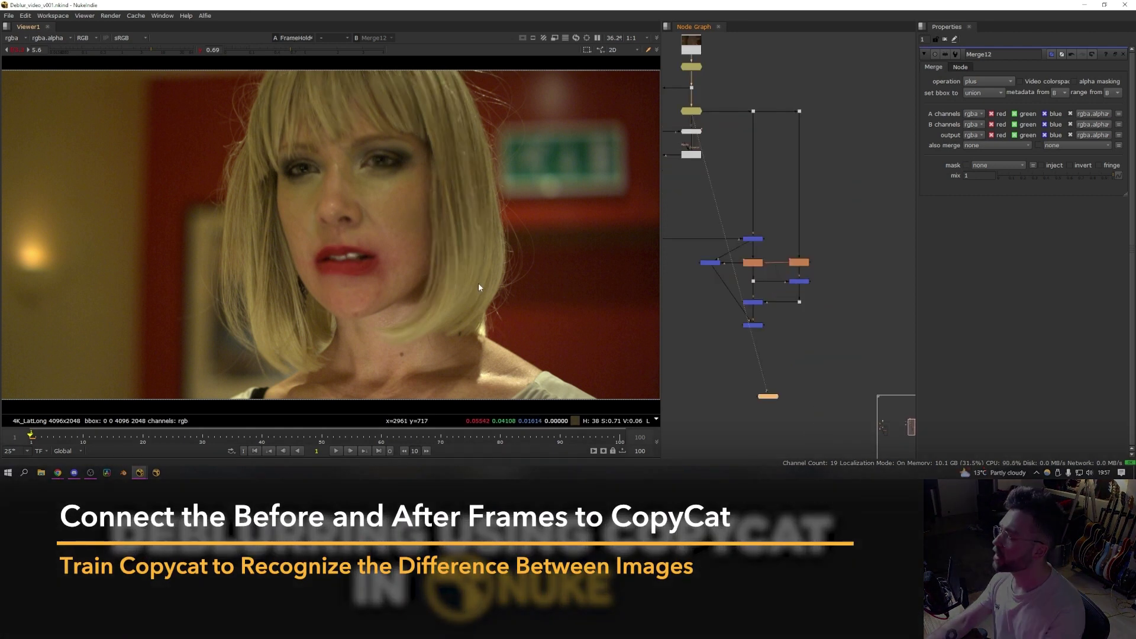
{"action": "key", "text": "1"}
{"action": "left_click_drag", "start_coordinate": [536, 352], "coordinate": [218, 66]}
{"action": "left_click", "coordinate": [765, 344]}
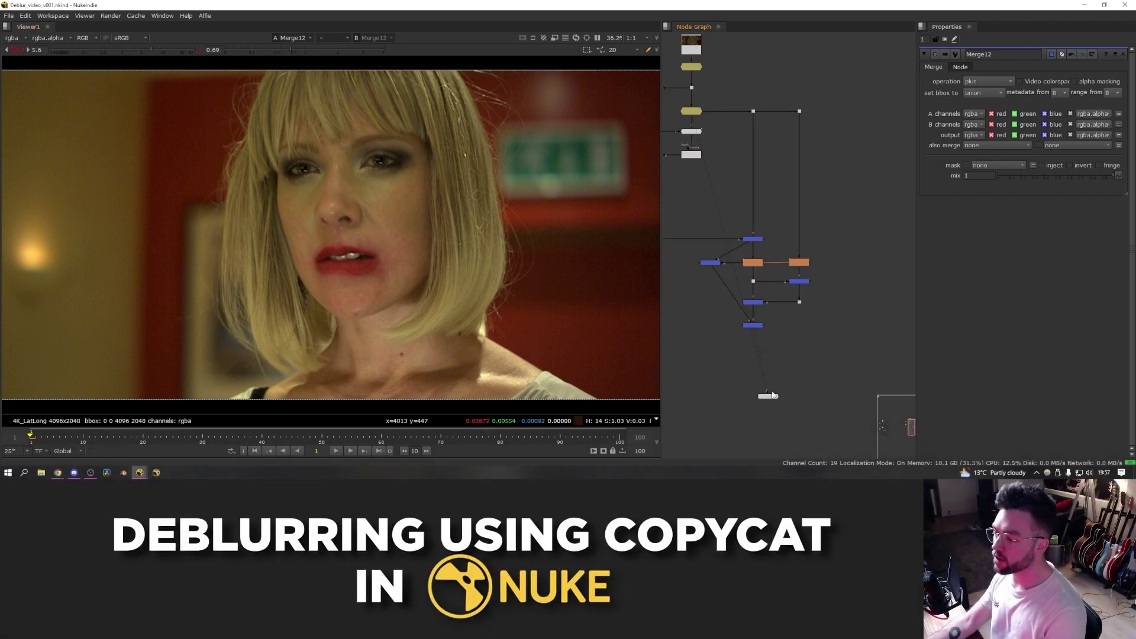
Add a Crop node directly below the last plus Merge
{"action": "left_click_drag", "start_coordinate": [774, 400], "coordinate": [714, 385]}
{"action": "scroll", "coordinate": [724, 329], "scroll_direction": "up", "scroll_amount": 2}
{"action": "key", "text": "Tab"}
{"action": "type", "text": "crop"}
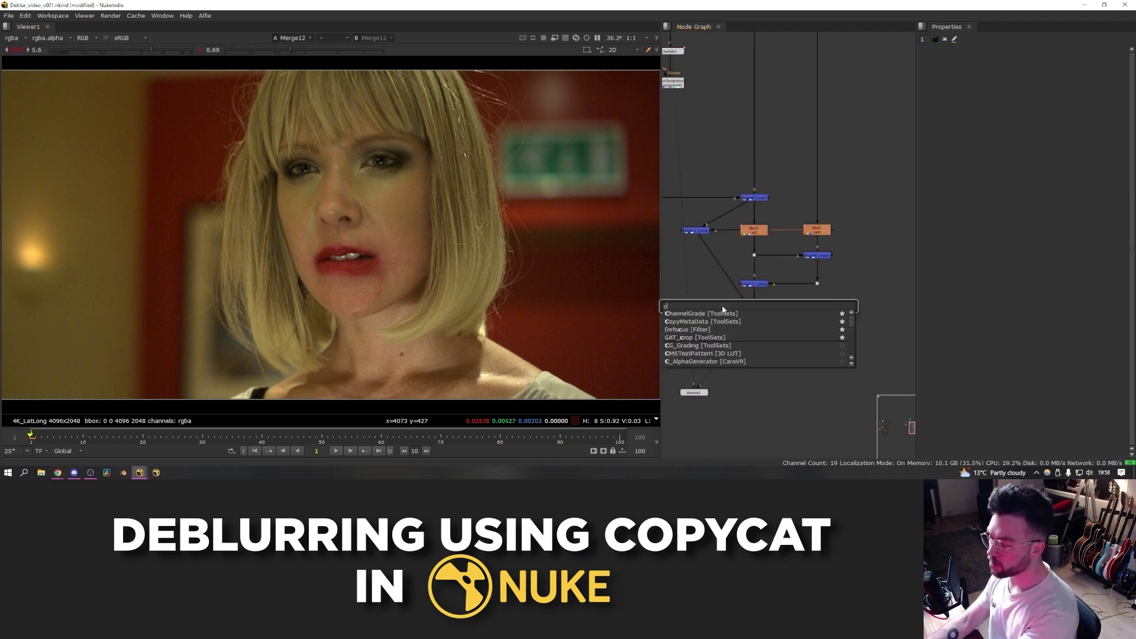
{"action": "key", "text": "Return"}
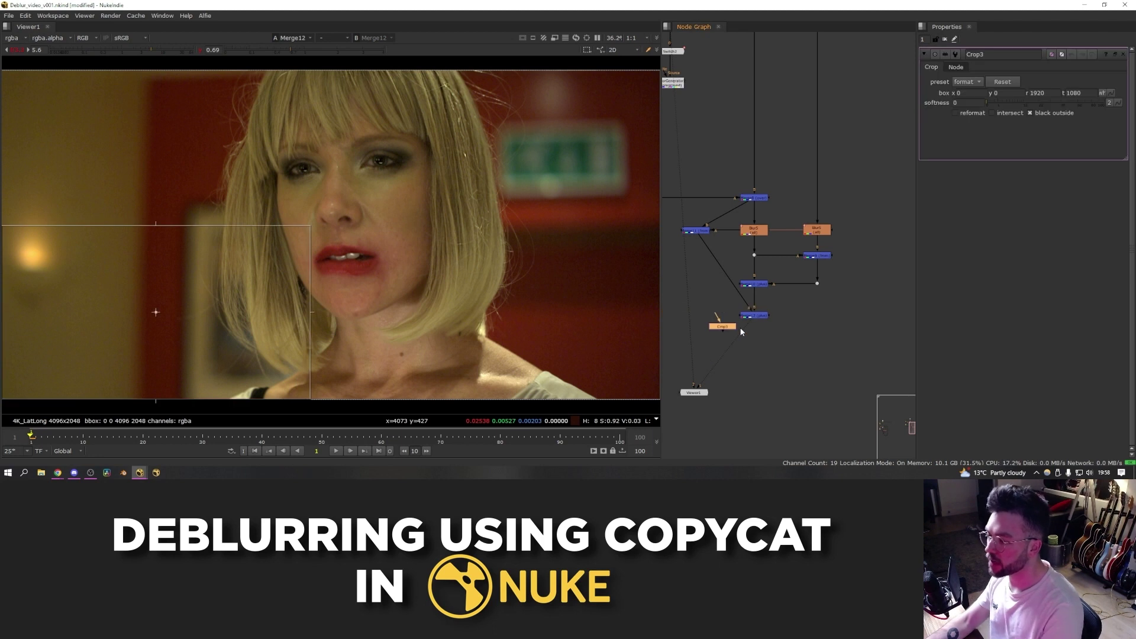
{"action": "left_click_drag", "start_coordinate": [726, 329], "coordinate": [752, 342]}
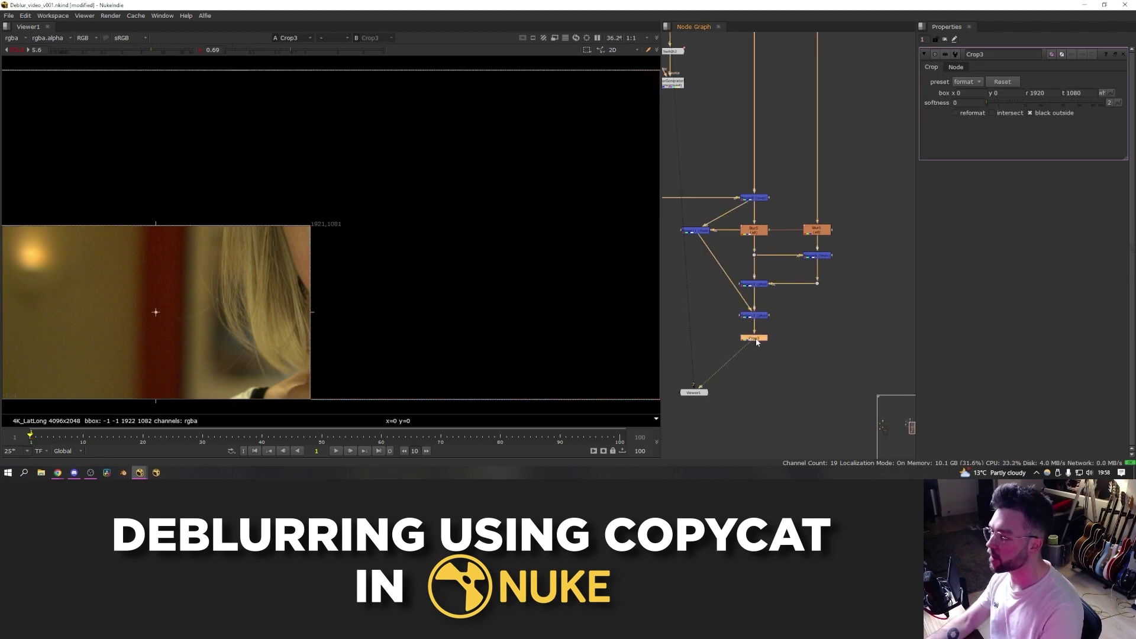
Fit the Crop box around the face at x 1174, y 372, r 3292, t 2048, and enable reformat
{"action": "key", "text": "d"}
{"action": "left_click_drag", "start_coordinate": [155, 312], "coordinate": [345, 157]}
{"action": "left_click_drag", "start_coordinate": [499, 244], "coordinate": [531, 339]}
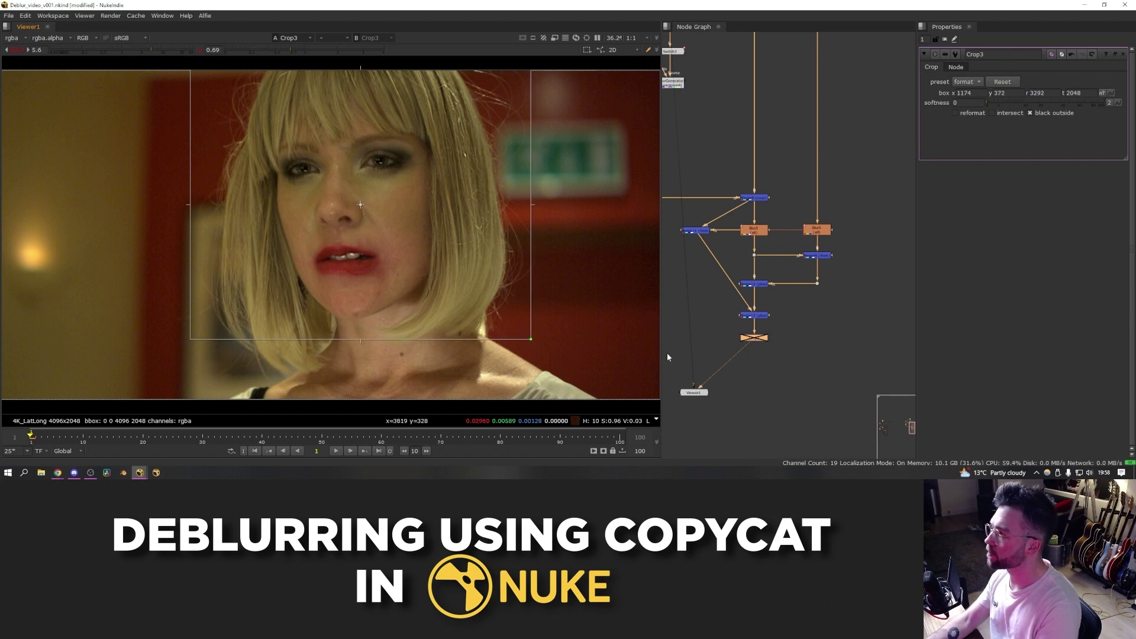
{"action": "key", "text": "d"}
{"action": "left_click", "coordinate": [954, 113]}
Add an AppendClip node taking the last plus Merge as input 1 and the Crop as input 2, and view it
{"action": "scroll", "coordinate": [488, 256], "scroll_direction": "down", "scroll_amount": 3}
{"action": "left_click", "coordinate": [779, 345]}
{"action": "key", "text": "Tab"}
{"action": "type", "text": "append"}
{"action": "key", "text": "Return"}
{"action": "mouse_move", "coordinate": [771, 327]}
{"action": "left_mouse_down"}
{"action": "mouse_move", "coordinate": [755, 315]}
{"action": "mouse_move", "coordinate": [766, 346]}
{"action": "left_mouse_up"}
{"action": "scroll", "coordinate": [763, 338], "scroll_direction": "up", "scroll_amount": 4}
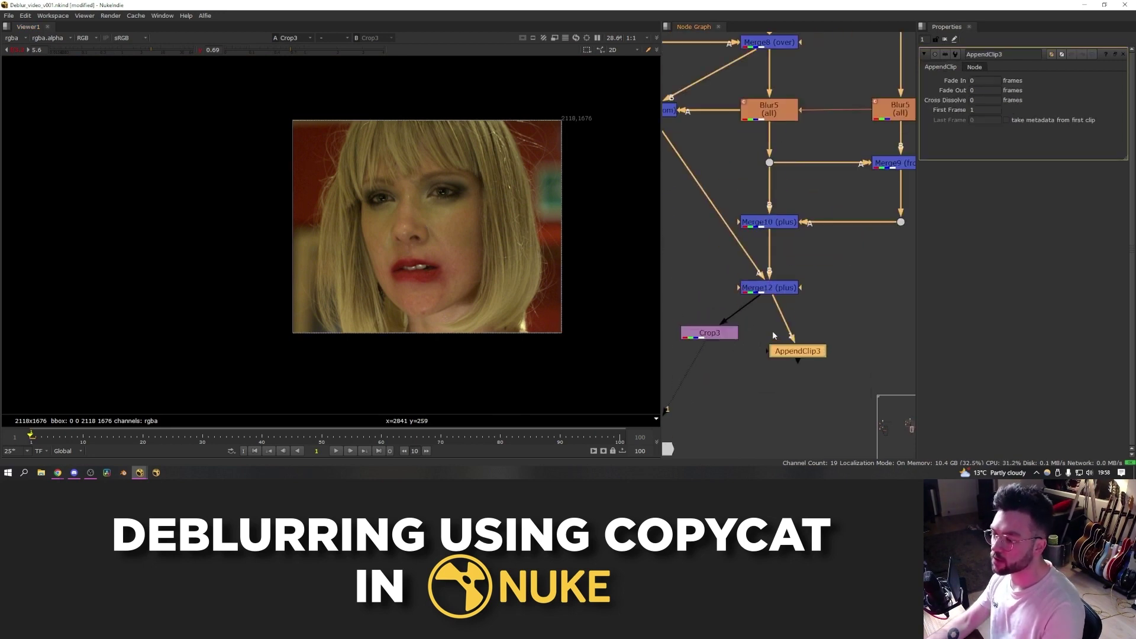
{"action": "left_click", "coordinate": [770, 289]}
{"action": "key", "text": "1"}
{"action": "left_click_drag", "start_coordinate": [703, 332], "coordinate": [706, 332]}
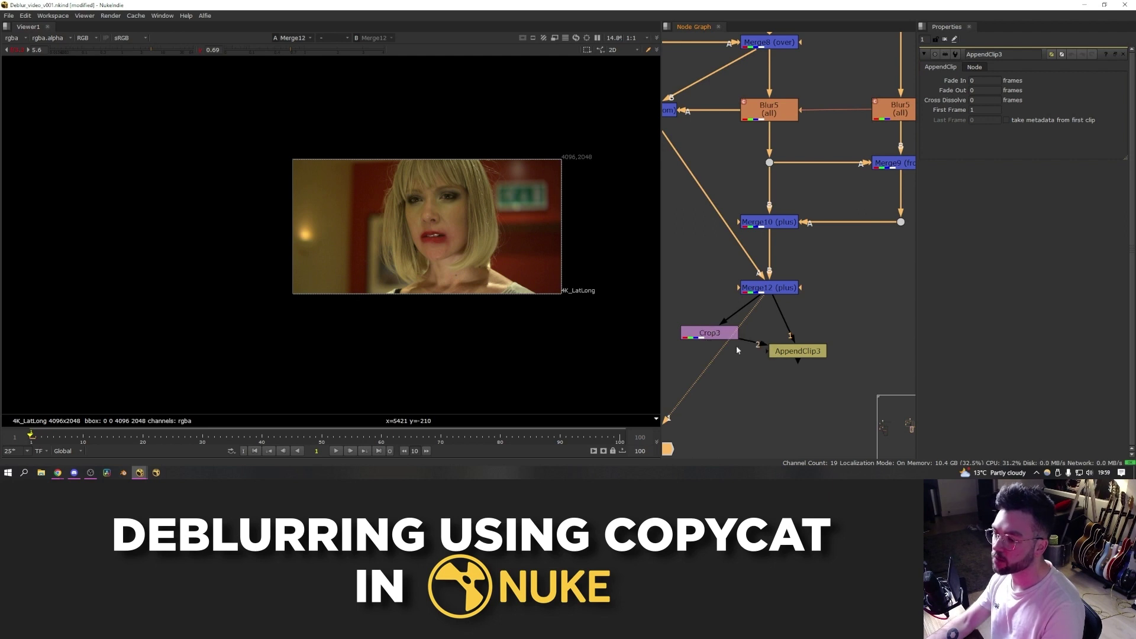
{"action": "left_click", "coordinate": [798, 351]}
{"action": "key", "text": "1"}
{"action": "scroll", "coordinate": [893, 313], "scroll_direction": "down", "scroll_amount": 3}
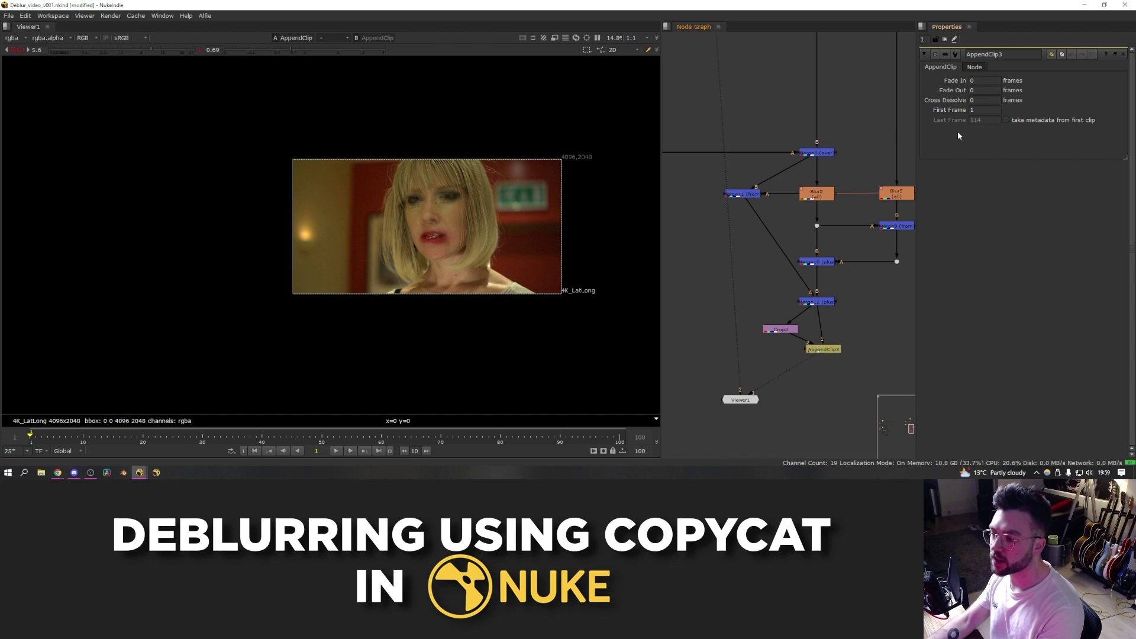
Insert a FrameRange node above the frame 540 hold, near the Read, limiting the range to frame 1
{"action": "middle_click_drag", "start_coordinate": [780, 51], "coordinate": [852, 374]}
{"action": "scroll", "coordinate": [787, 227], "scroll_direction": "up", "scroll_amount": 2}
{"action": "left_click", "coordinate": [786, 227]}
{"action": "key", "text": "Tab"}
{"action": "type", "text": "framerange"}
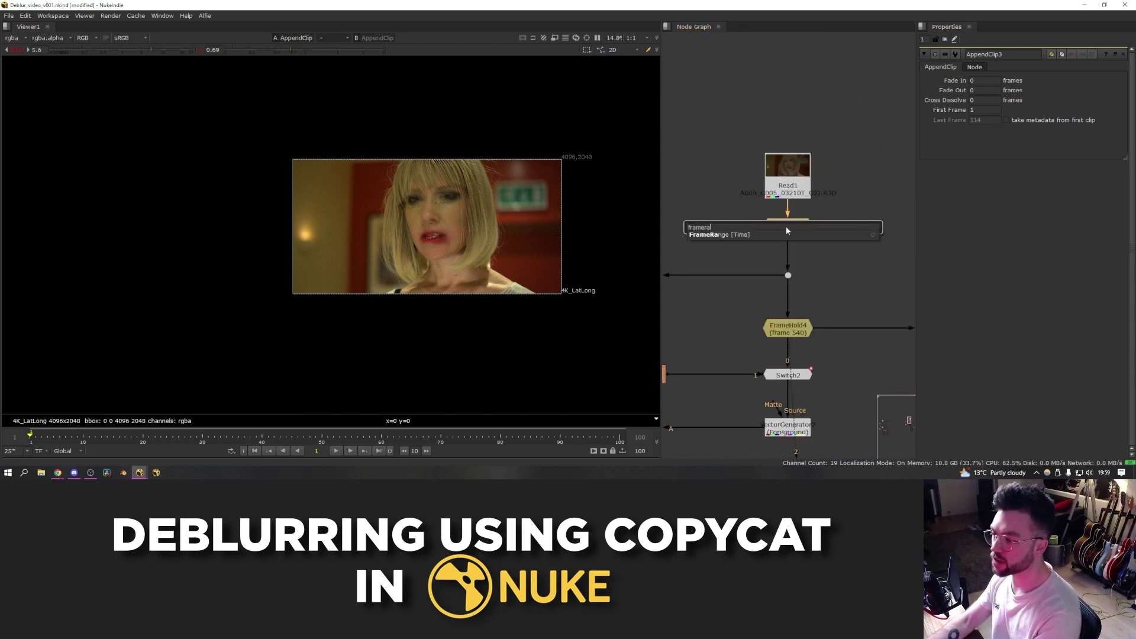
{"action": "key", "text": "Return"}
{"action": "double_click", "coordinate": [971, 83]}
{"action": "type", "text": "10"}
{"action": "key", "text": "Tab"}
{"action": "type", "text": "1"}
{"action": "key", "text": "Return"}
Check the AppendClip's last frame and view the last plus Merge, the Crop and the AppendClip in turn
{"action": "scroll", "coordinate": [863, 240], "scroll_direction": "down", "scroll_amount": 2}
{"action": "scroll", "coordinate": [842, 286], "scroll_direction": "down", "scroll_amount": 5}
{"action": "middle_click_drag", "start_coordinate": [842, 286], "coordinate": [801, 207]}
{"action": "scroll", "coordinate": [822, 319], "scroll_direction": "up", "scroll_amount": 5}
{"action": "double_click", "coordinate": [835, 345]}
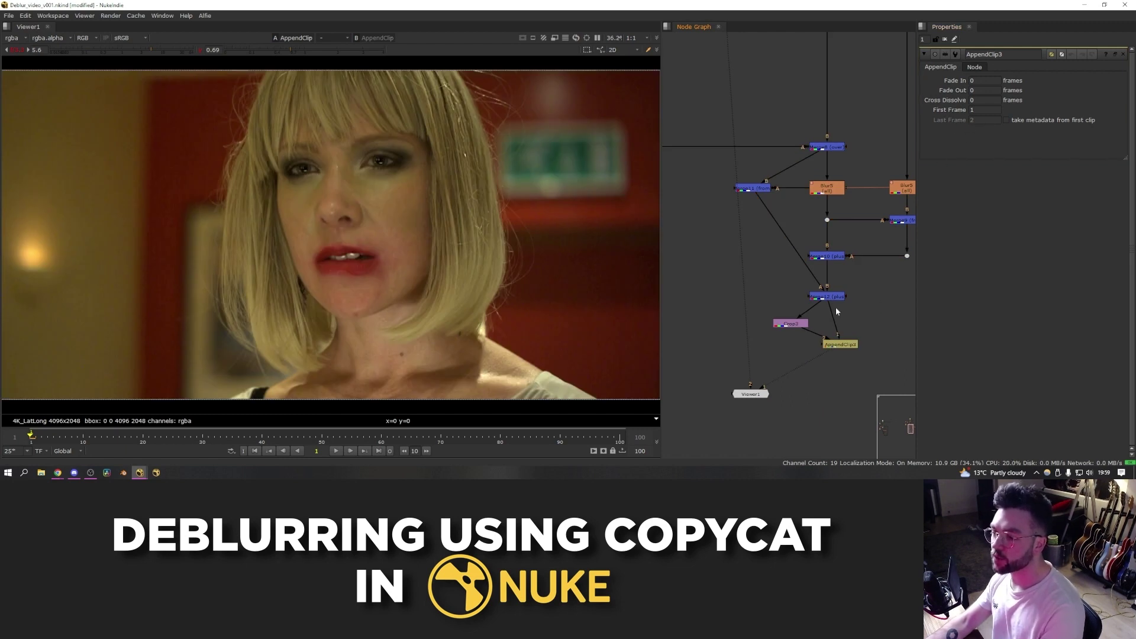
{"action": "left_click", "coordinate": [833, 299]}
{"action": "key", "text": "1"}
{"action": "left_click", "coordinate": [788, 325]}
{"action": "key", "text": "1"}
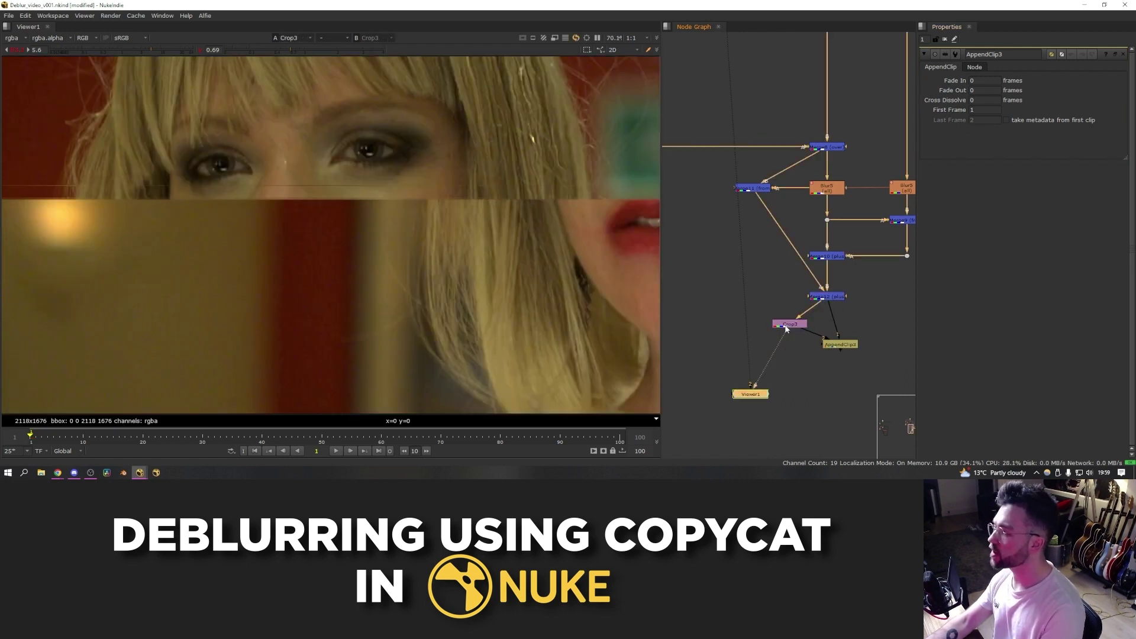
{"action": "left_click", "coordinate": [842, 345]}
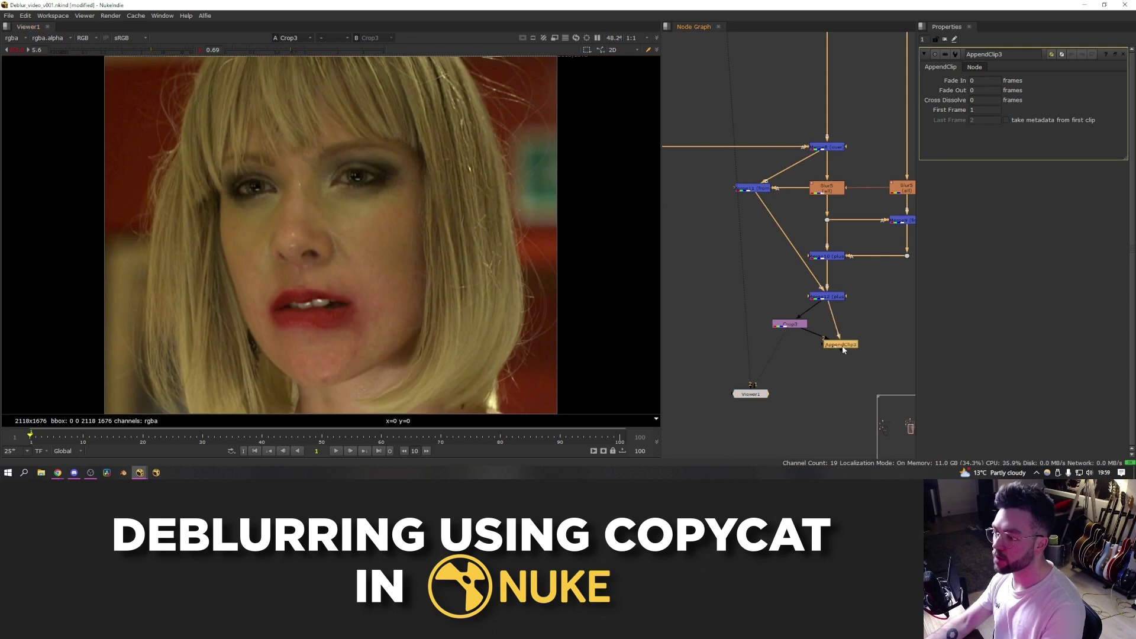
{"action": "key", "text": "1"}
Align the AppendClip under the last plus Merge and add a Remove node after it that keeps only the rgb channels
{"action": "left_click_drag", "start_coordinate": [841, 344], "coordinate": [827, 343]}
{"action": "key", "text": "Tab"}
{"action": "type", "text": "remove"}
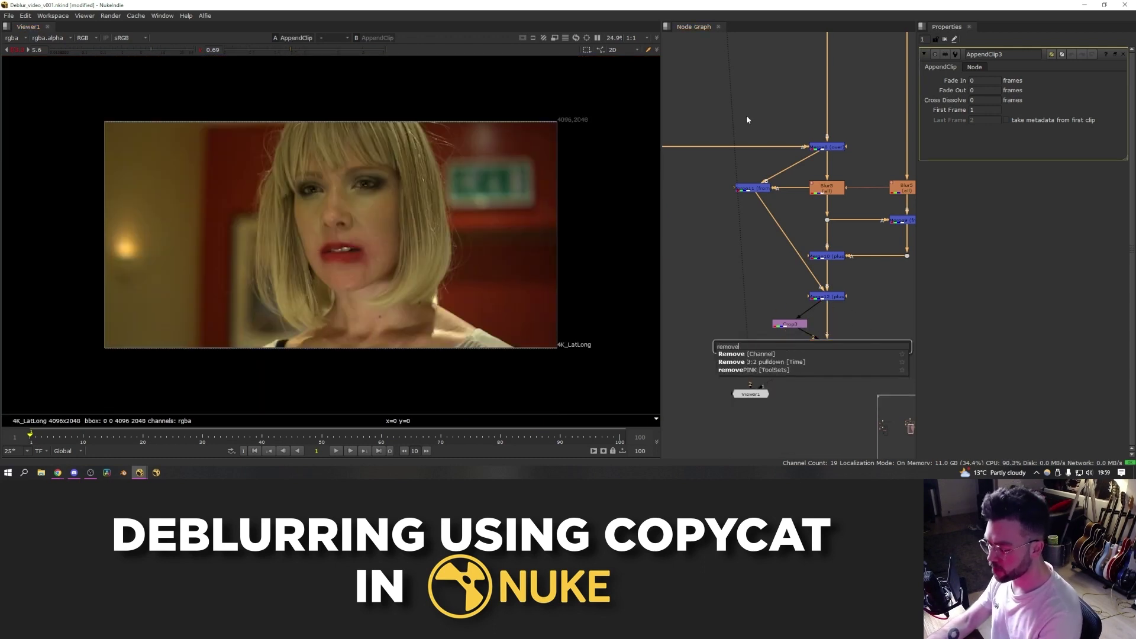
{"action": "key", "text": "Return"}
{"action": "left_click", "coordinate": [975, 93]}
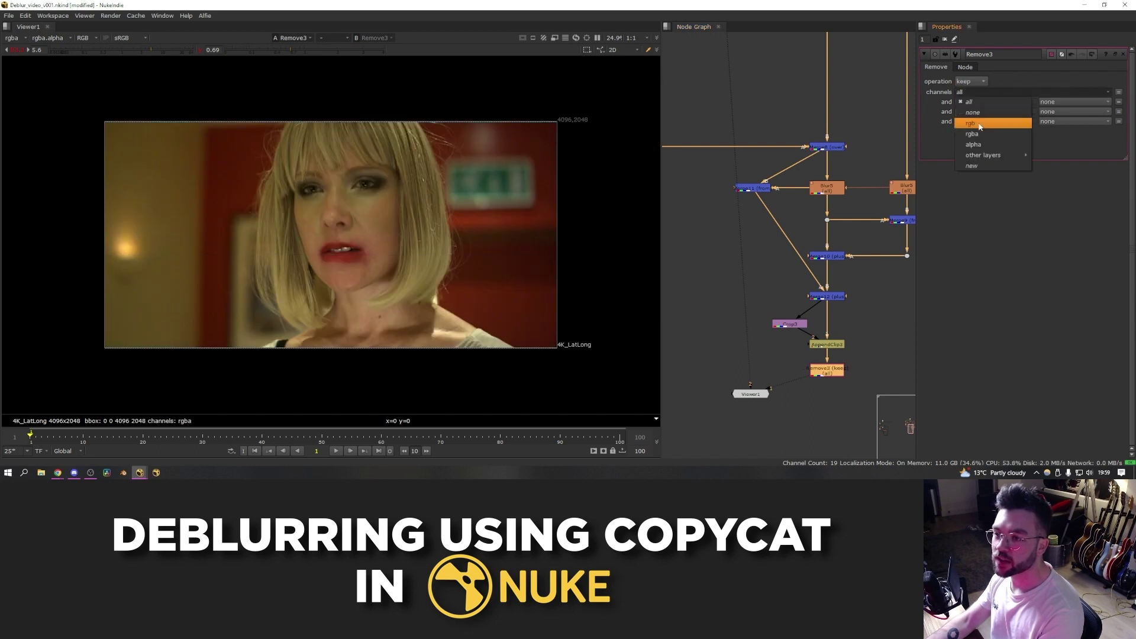
{"action": "left_click", "coordinate": [976, 121]}
{"action": "scroll", "coordinate": [510, 304], "scroll_direction": "up", "scroll_amount": 2}
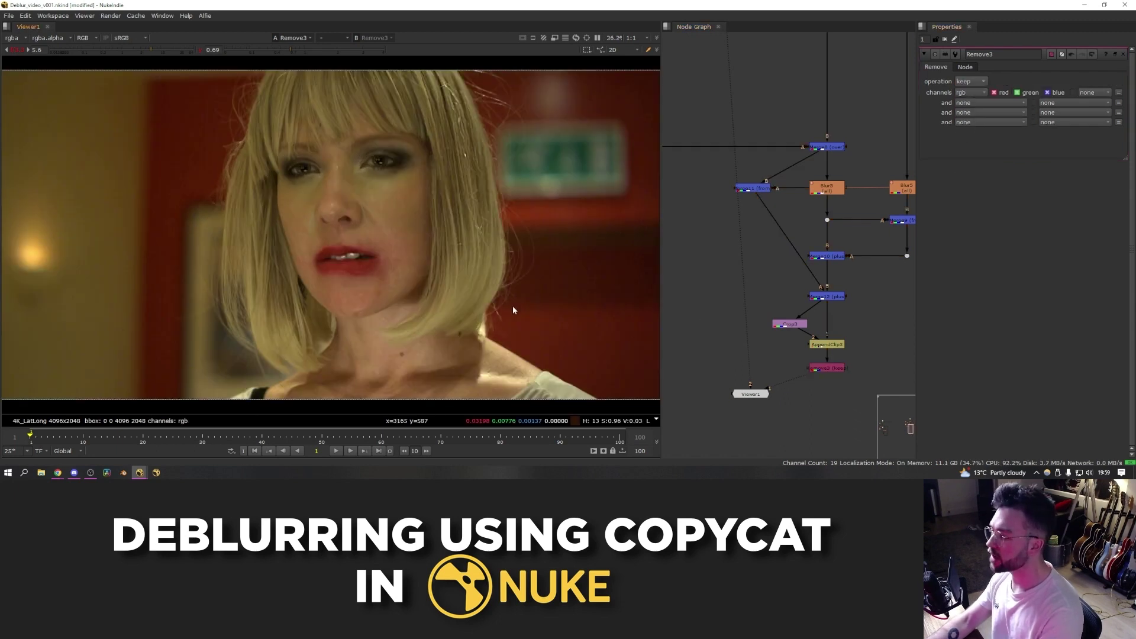
Duplicate the Crop, AppendClip and Remove branch with its dot, and connect the copy to the frame 540 hold through a corner dot
{"action": "scroll", "coordinate": [769, 303], "scroll_direction": "up", "scroll_amount": 2}
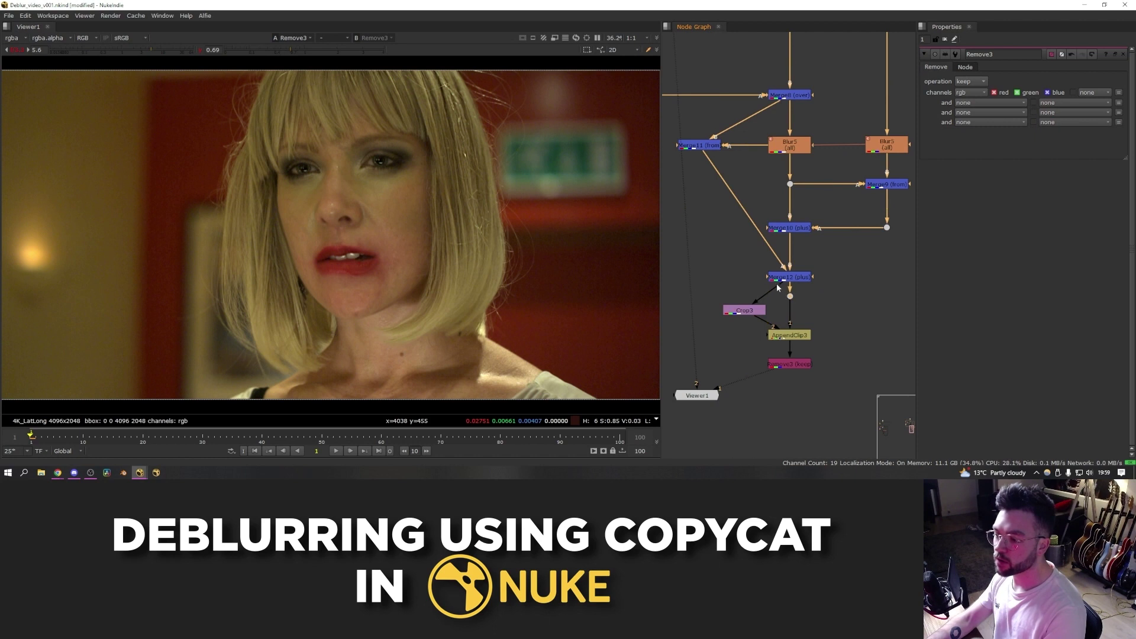
{"action": "left_click_drag", "start_coordinate": [761, 312], "coordinate": [756, 317]}
{"action": "left_click_drag", "start_coordinate": [852, 286], "coordinate": [695, 390]}
{"action": "scroll", "coordinate": [827, 327], "scroll_direction": "down", "scroll_amount": 4}
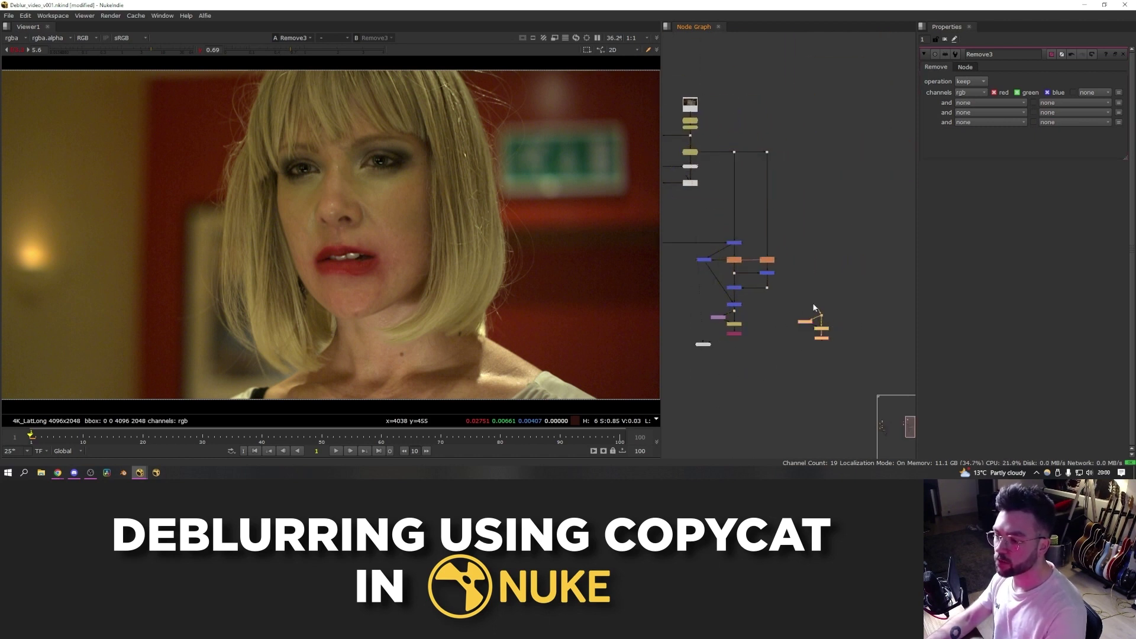
{"action": "left_click_drag", "start_coordinate": [818, 310], "coordinate": [768, 153]}
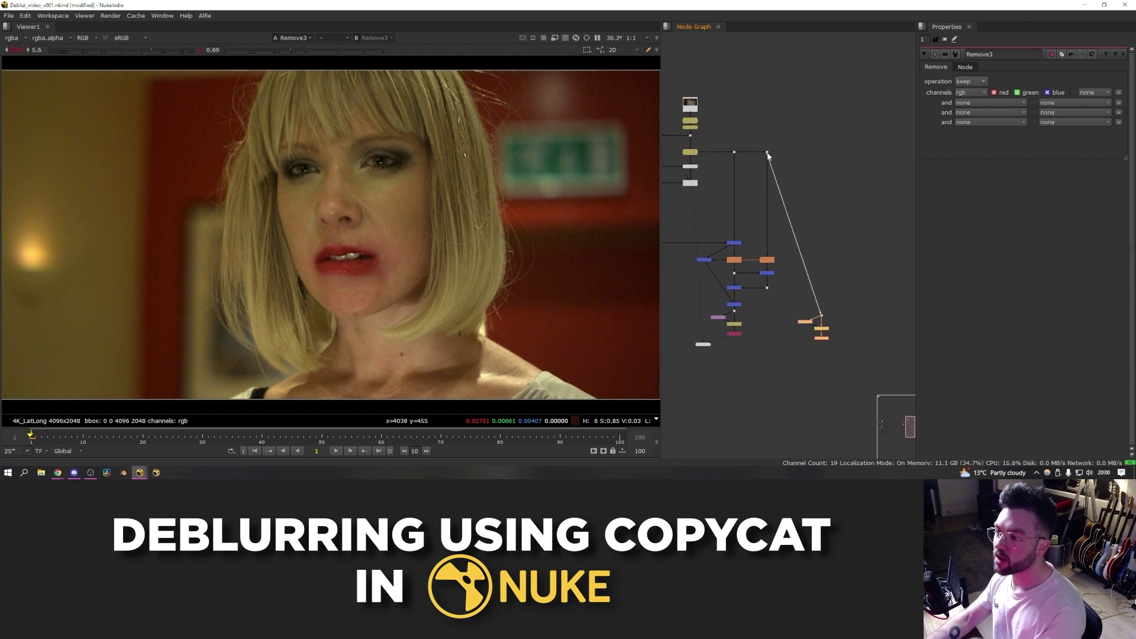
{"action": "left_click_drag", "start_coordinate": [796, 236], "coordinate": [821, 152], "text": "ctrl"}
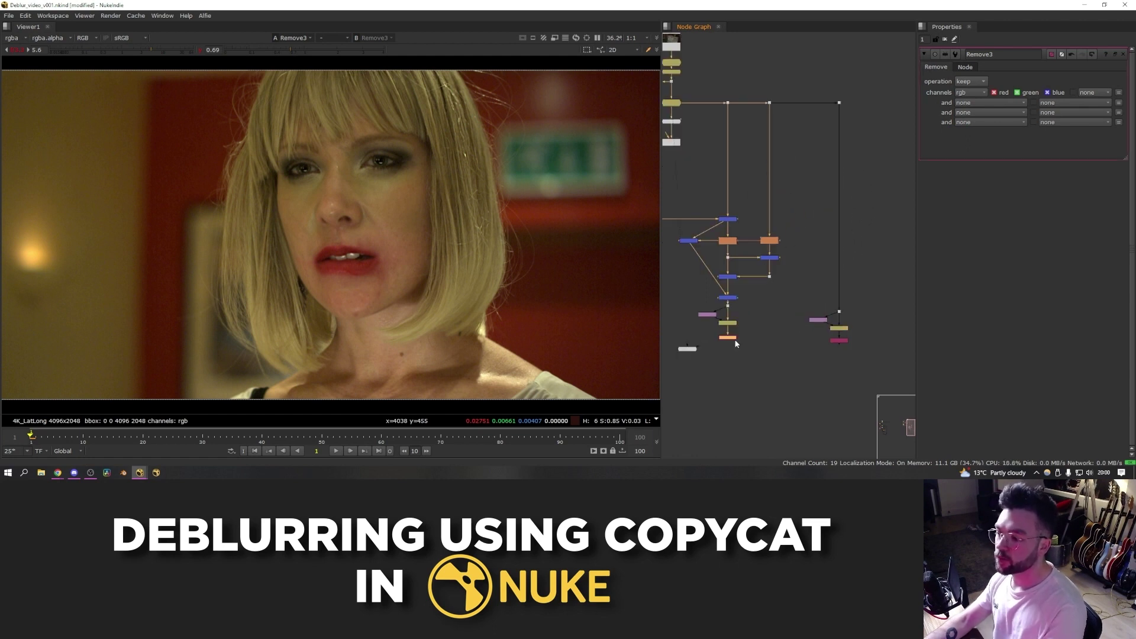
Compare the two Remove outputs in the viewer, and check the two Crop nodes feeding the AppendClips
{"action": "left_click", "coordinate": [840, 342]}
{"action": "key", "text": "1"}
{"action": "key", "text": "1"}
{"action": "key", "text": "2"}
{"action": "key", "text": "1"}
{"action": "left_click", "coordinate": [709, 315]}
{"action": "key", "text": "1"}
{"action": "left_click", "coordinate": [819, 321]}
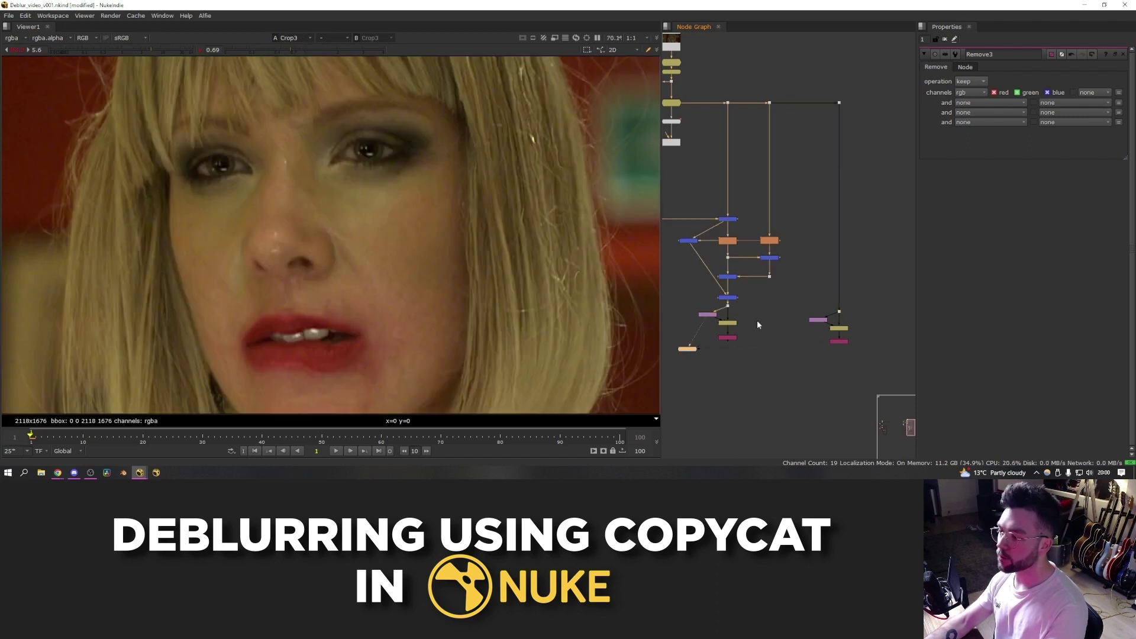
{"action": "key", "text": "1"}
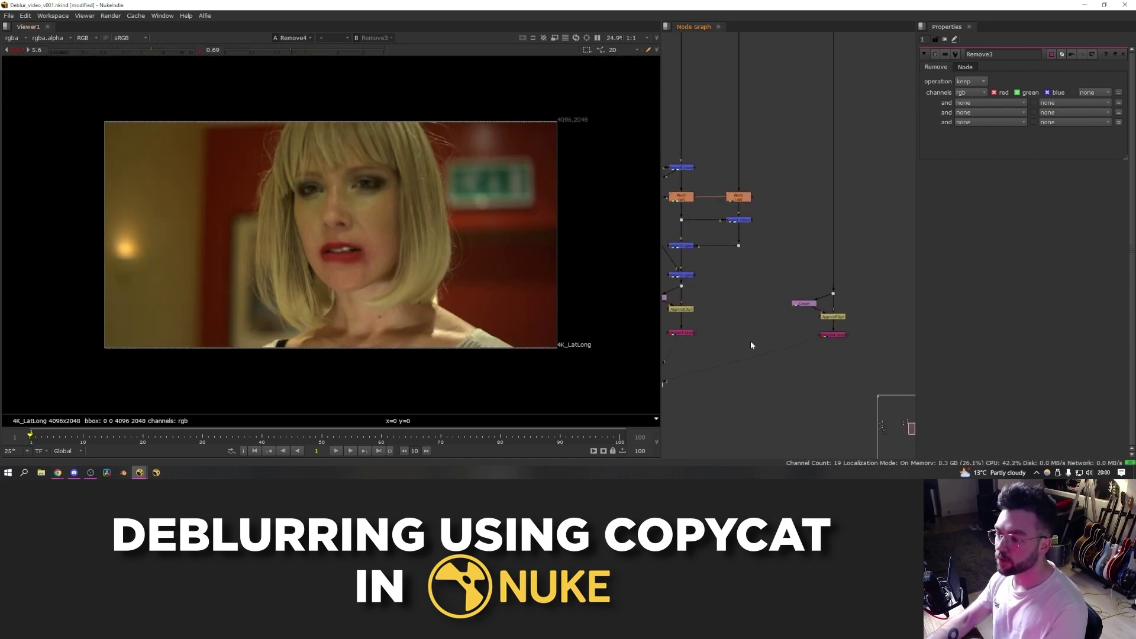
Add a CopyCat node below the two branches, with the sharp branch's Remove as GroundTruth and the blurred branch's Remove as Input
{"action": "middle_click_drag", "start_coordinate": [748, 343], "coordinate": [775, 336]}
{"action": "left_click_drag", "start_coordinate": [881, 320], "coordinate": [670, 349]}
{"action": "key", "text": "Tab"}
{"action": "type", "text": "copycat"}
{"action": "key", "text": "Return"}
View the Remove outputs feeding CopyCat, and switch the viewer to the CopyCat node
{"action": "left_click_drag", "start_coordinate": [893, 317], "coordinate": [820, 343]}
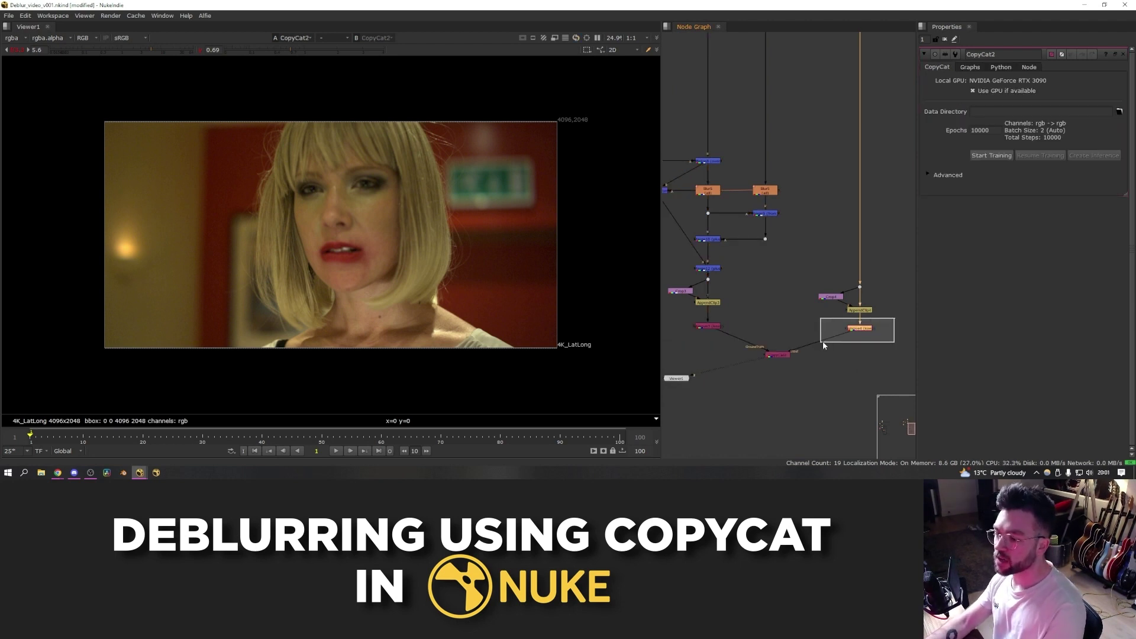
{"action": "key", "text": "1"}
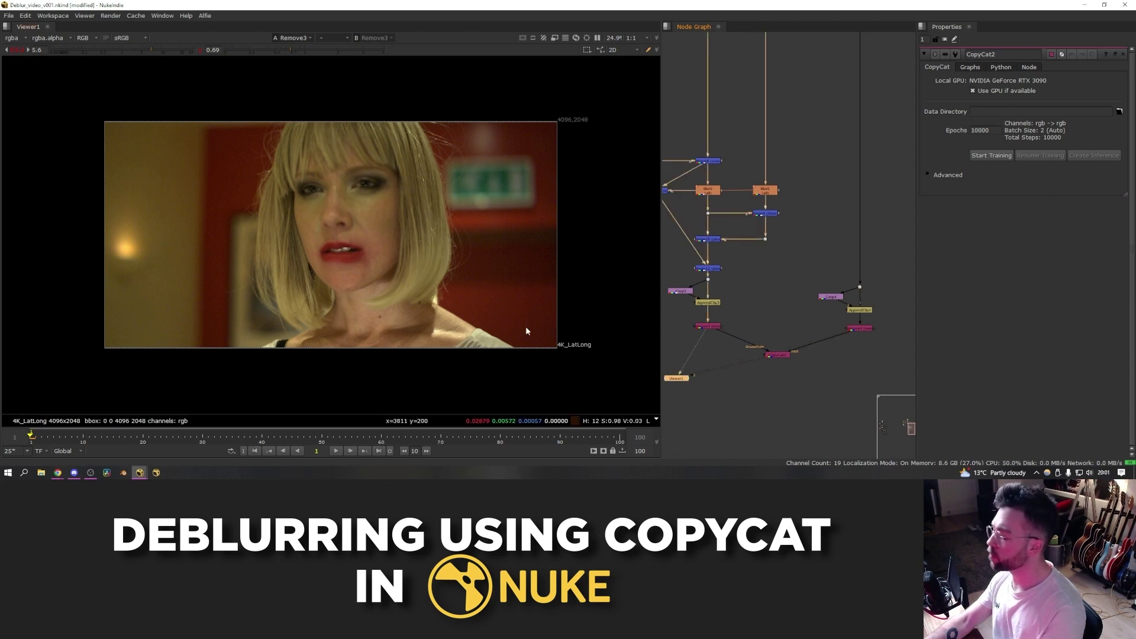
{"action": "left_click_drag", "start_coordinate": [785, 355], "coordinate": [793, 357]}
{"action": "key", "text": "1"}
Set CopyCat's initial weights to Deblur and its data directory to D:/Nuke Video/LoveBug_Refocus/CopyCat/
{"action": "left_click", "coordinate": [927, 174]}
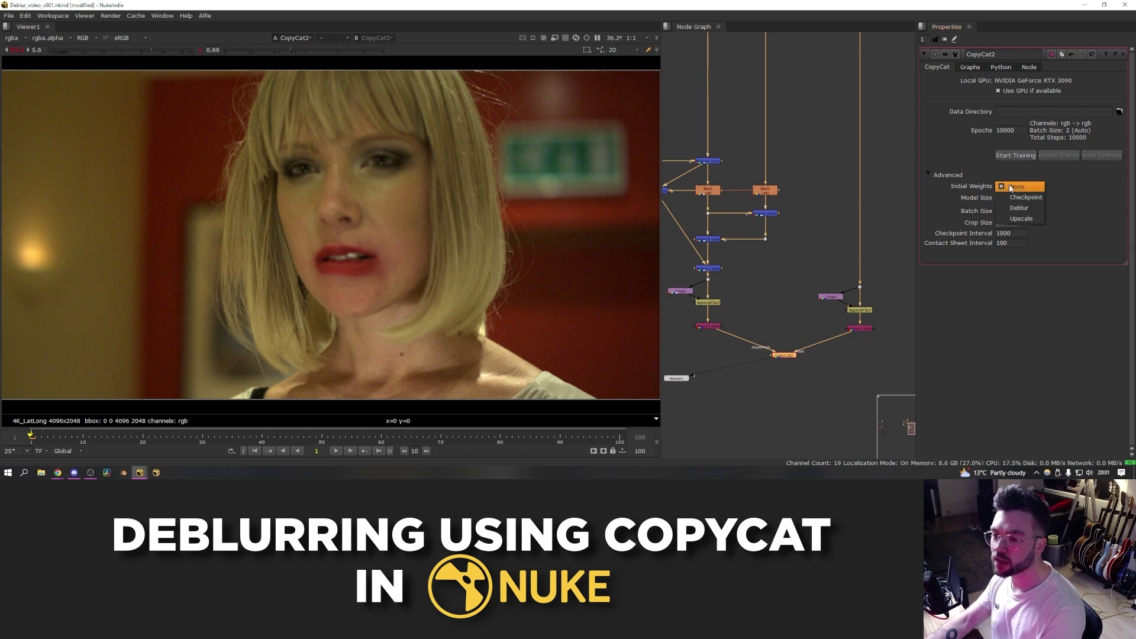
{"action": "left_click", "coordinate": [1006, 210]}
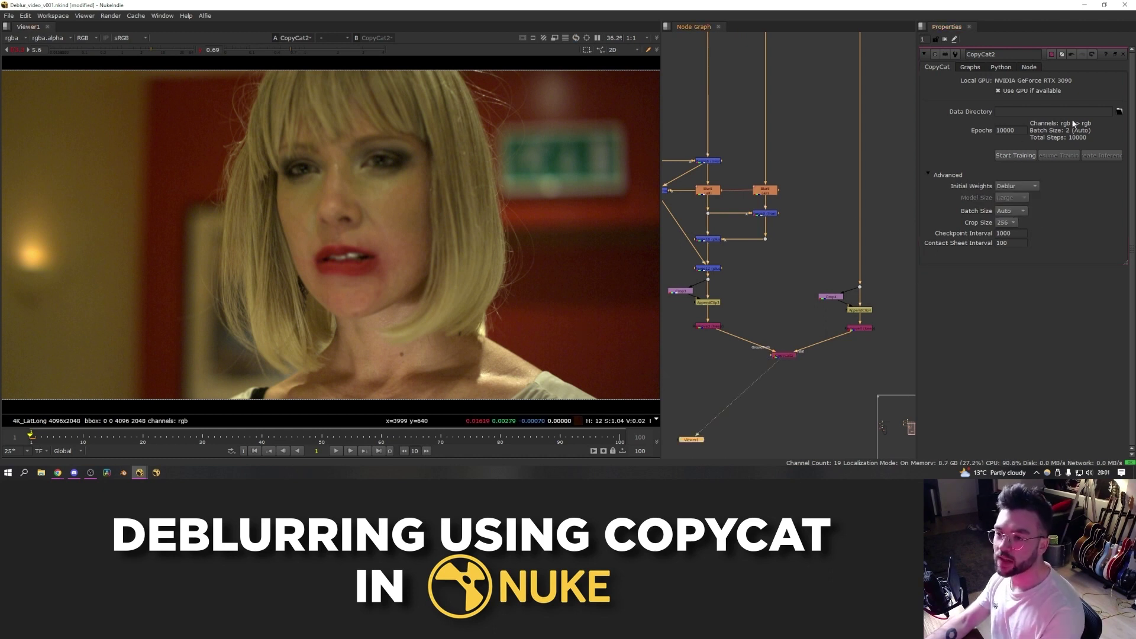
{"action": "left_click", "coordinate": [1120, 113]}
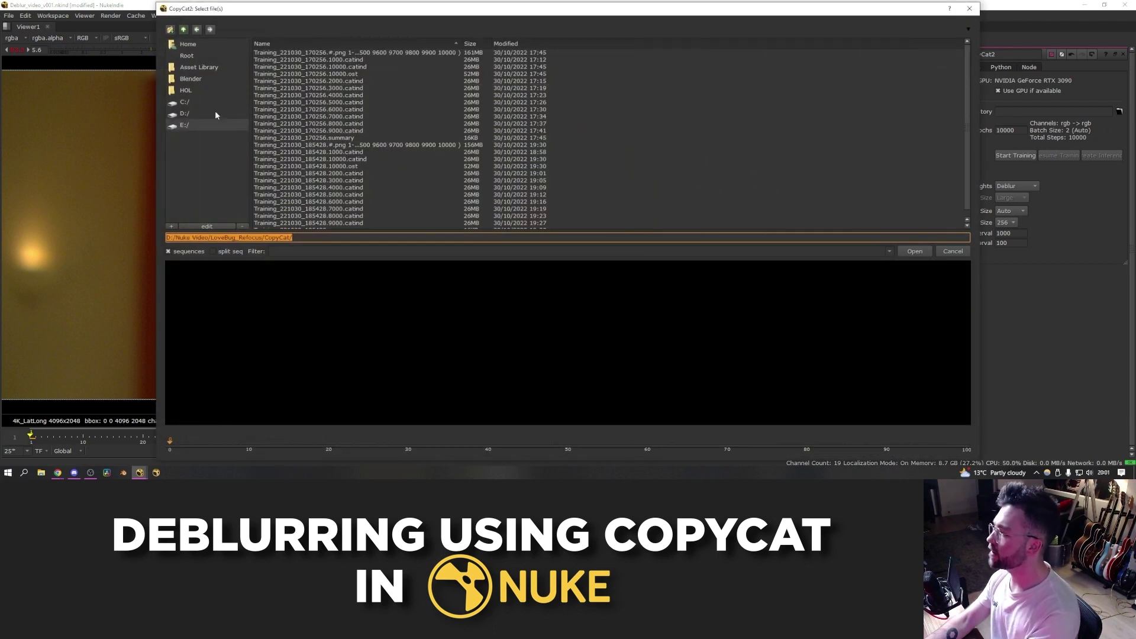
{"action": "double_click", "coordinate": [293, 54]}
{"action": "left_click", "coordinate": [911, 253]}
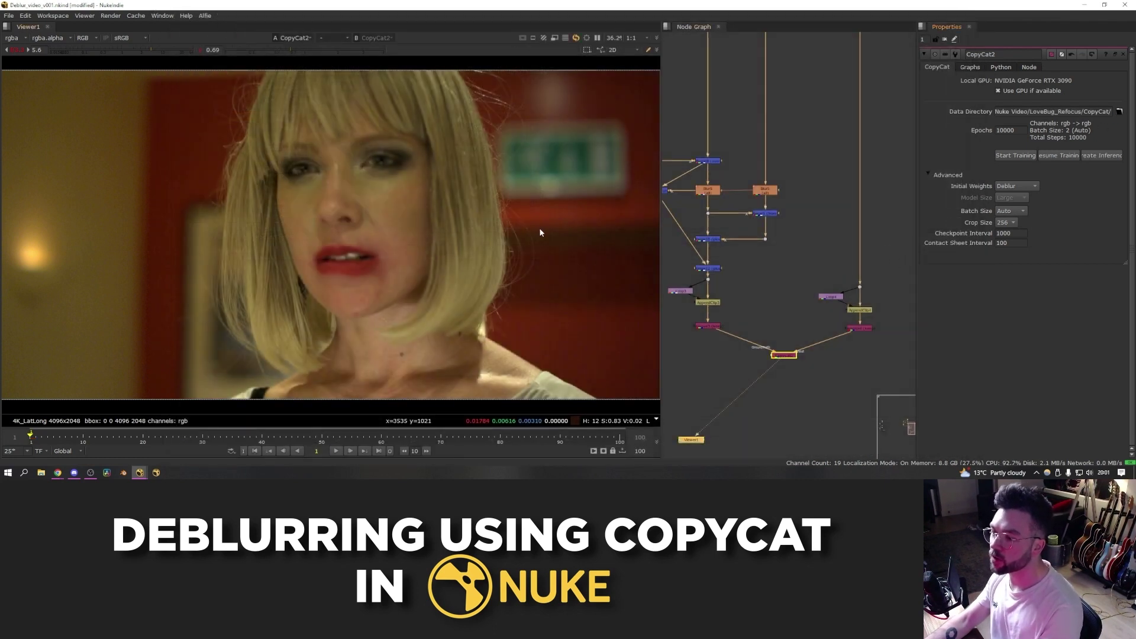
Start the CopyCat training for 10000 epochs and bring up Nuke's console window
{"action": "left_click", "coordinate": [797, 339]}
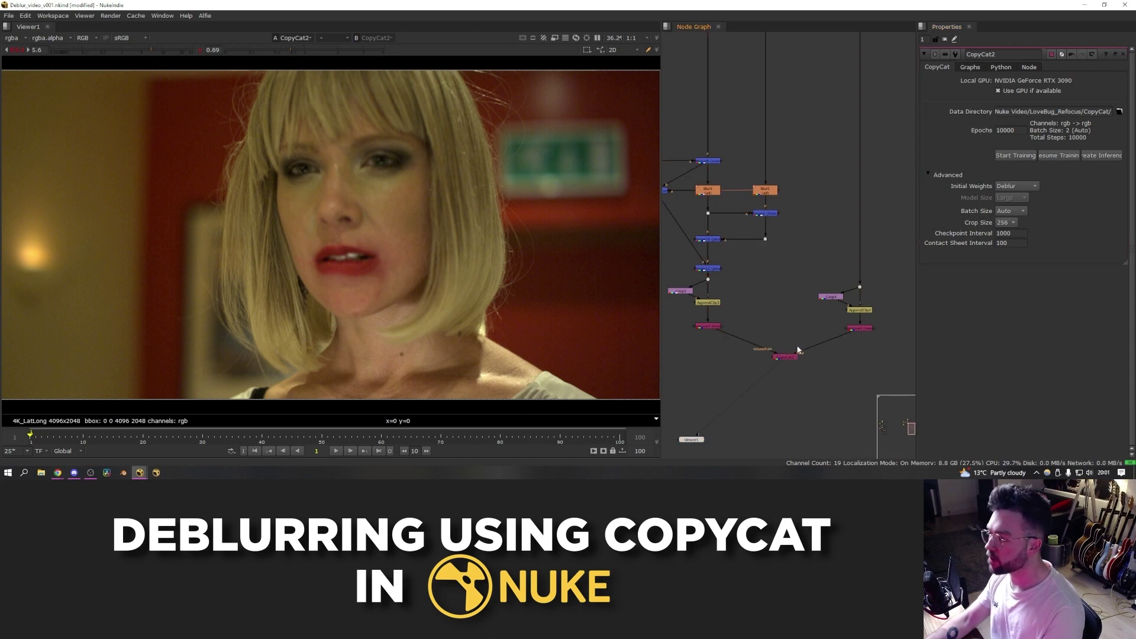
{"action": "left_click", "coordinate": [1010, 155]}
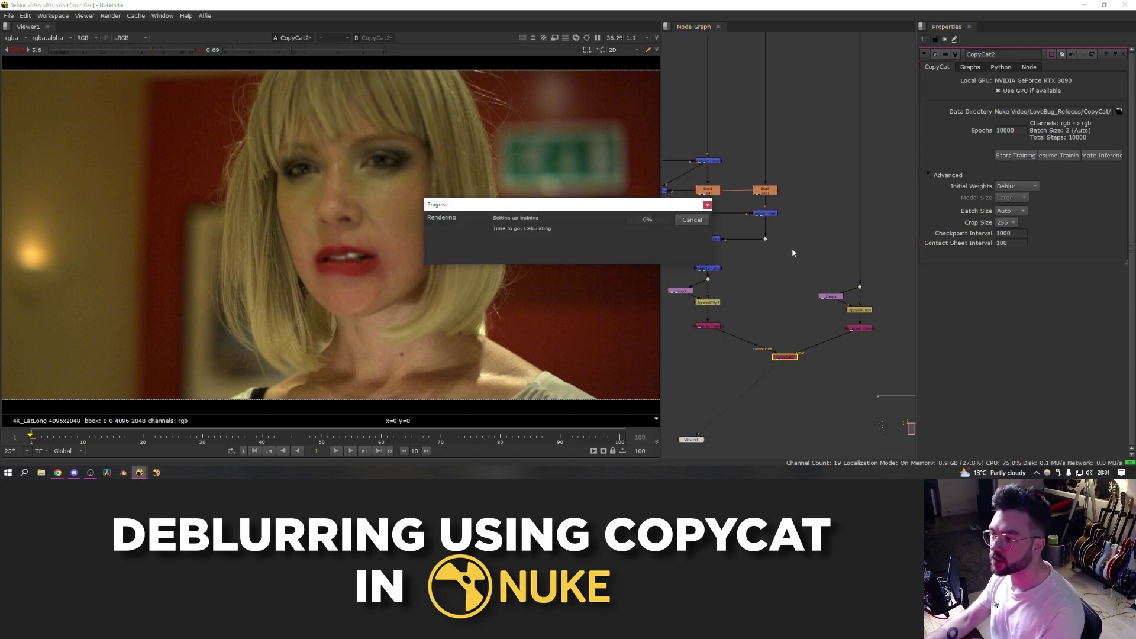
{"action": "left_click", "coordinate": [141, 473]}
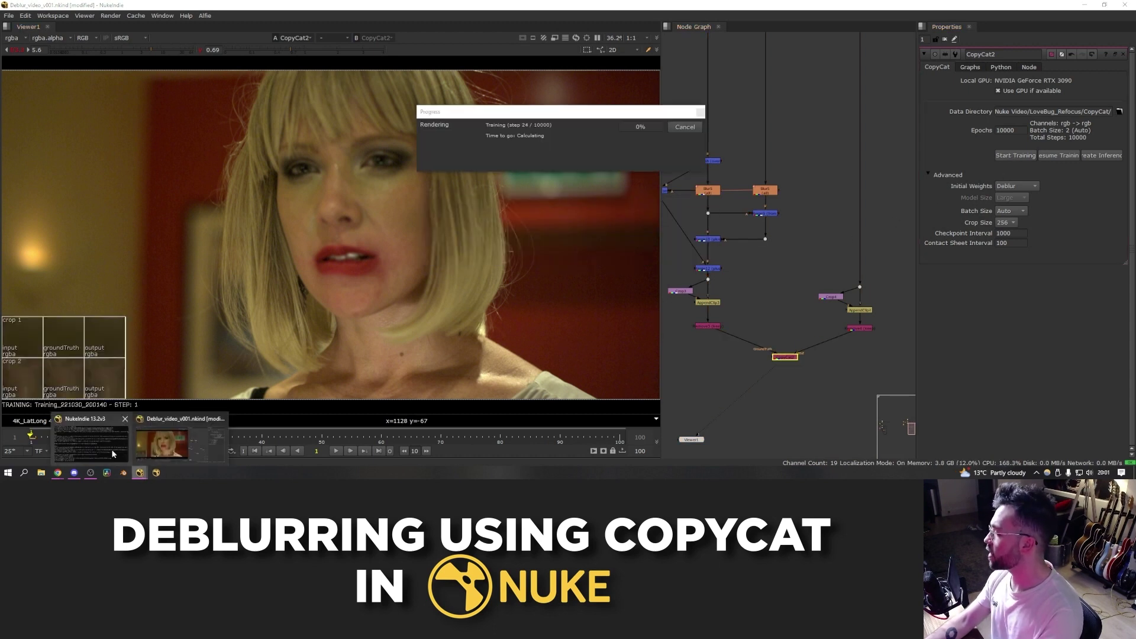
{"action": "left_click", "coordinate": [112, 452]}
{"action": "left_click_drag", "start_coordinate": [275, 41], "coordinate": [316, 74]}
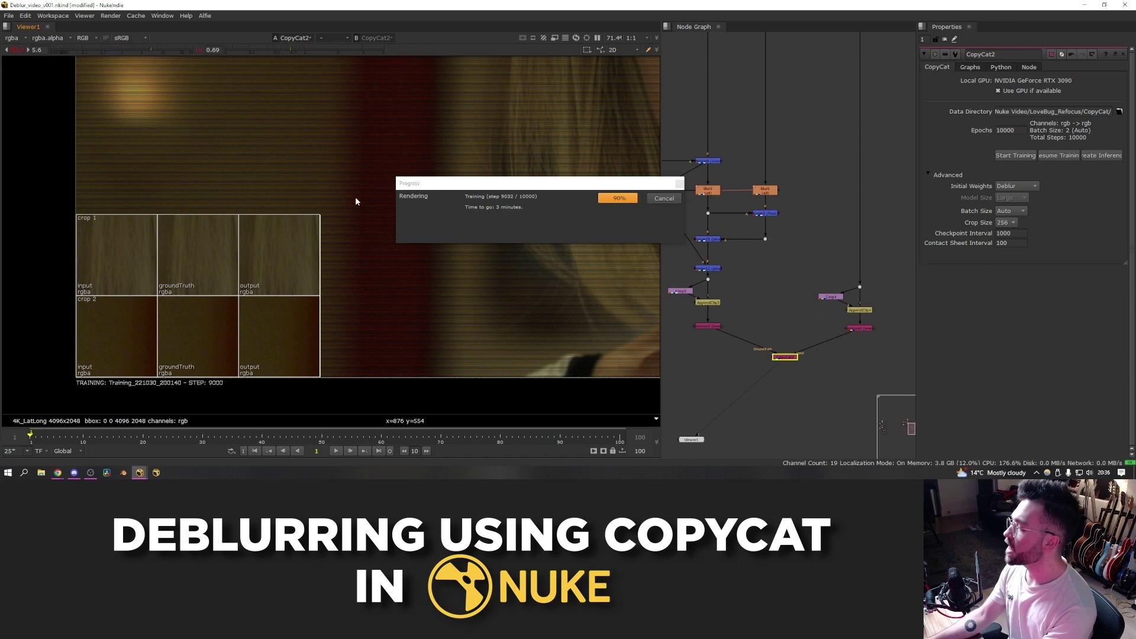
Examine the training contact sheet, comparing the input, groundTruth and output crops
{"action": "left_click_drag", "start_coordinate": [354, 193], "coordinate": [48, 400]}
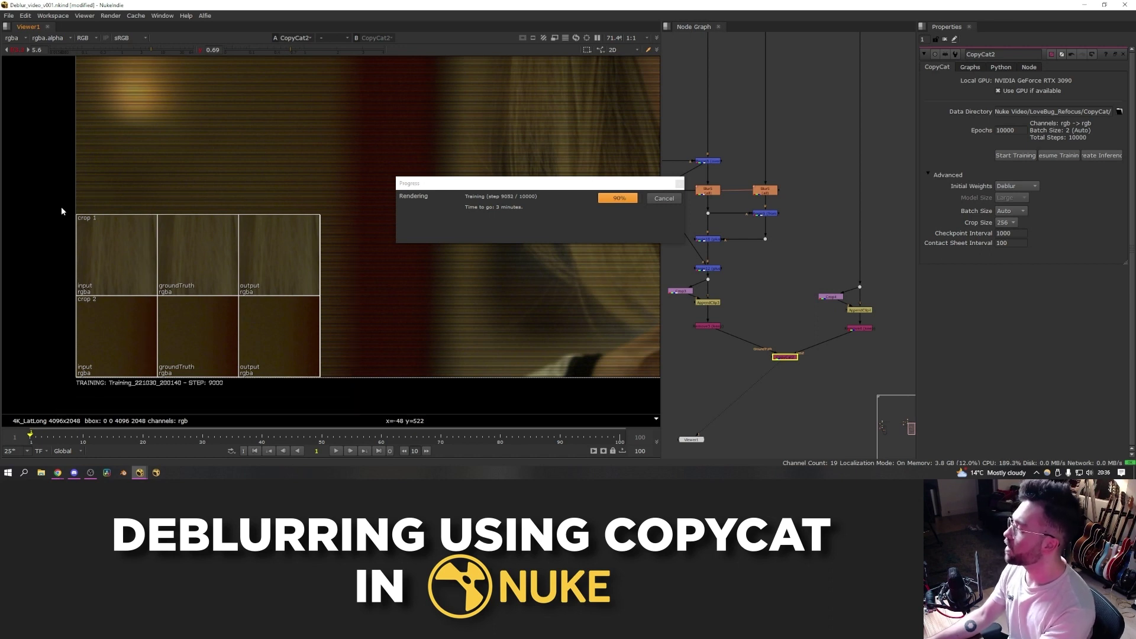
{"action": "left_click_drag", "start_coordinate": [94, 260], "coordinate": [168, 393]}
{"action": "left_click_drag", "start_coordinate": [148, 321], "coordinate": [342, 196]}
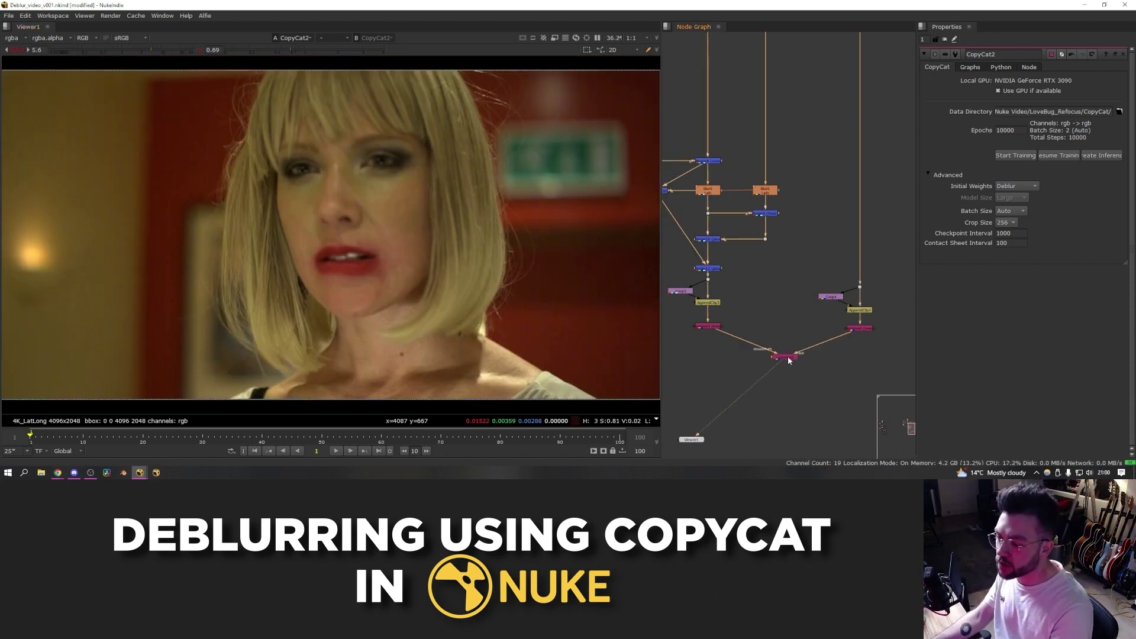
Create an Inference node from the trained CopyCat, place it below the CopyCat node, and open its properties and view it
{"action": "left_click", "coordinate": [788, 358]}
{"action": "left_click", "coordinate": [787, 342]}
{"action": "left_click_drag", "start_coordinate": [789, 356], "coordinate": [782, 359]}
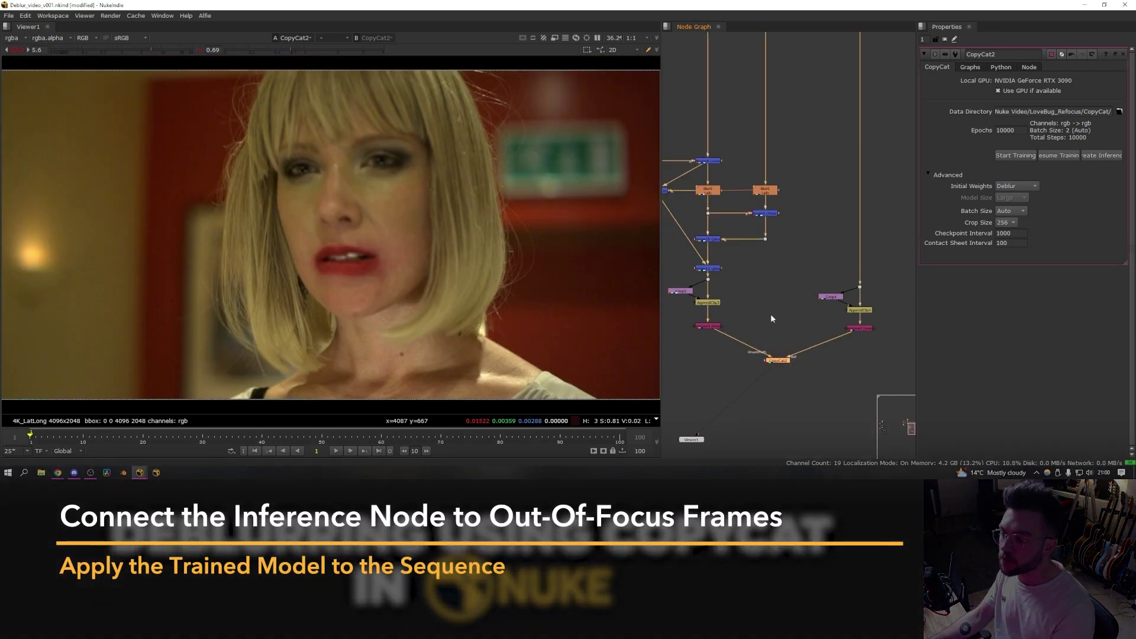
{"action": "left_click_drag", "start_coordinate": [920, 179], "coordinate": [922, 221]}
{"action": "left_click", "coordinate": [1071, 158]}
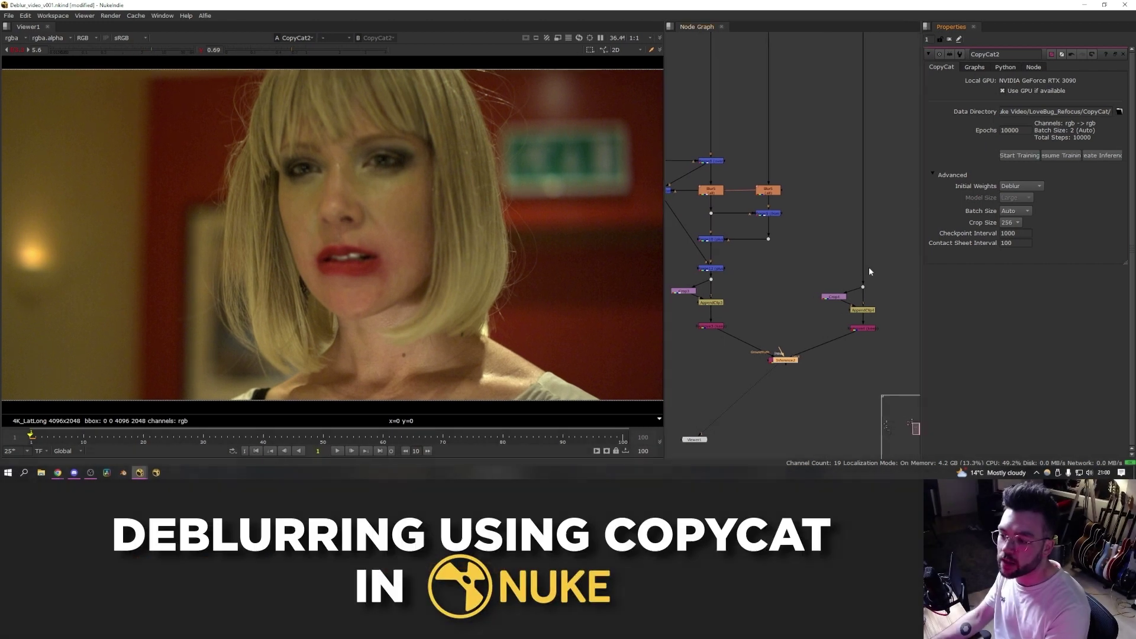
{"action": "left_click_drag", "start_coordinate": [795, 365], "coordinate": [817, 389]}
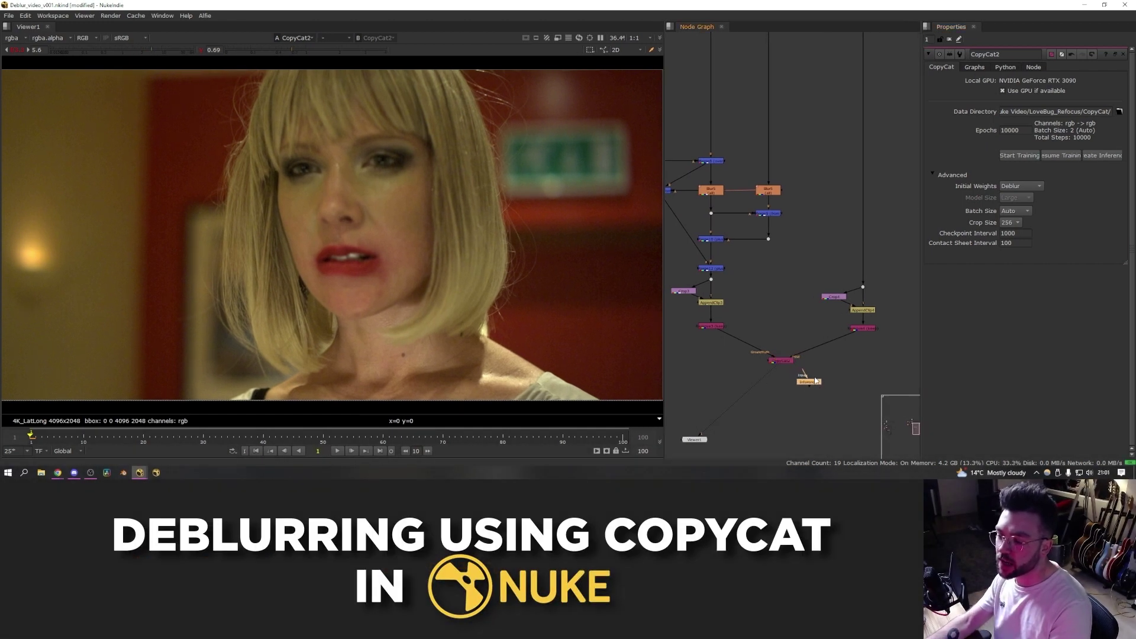
{"action": "double_click", "coordinate": [814, 383]}
{"action": "key", "text": "1"}
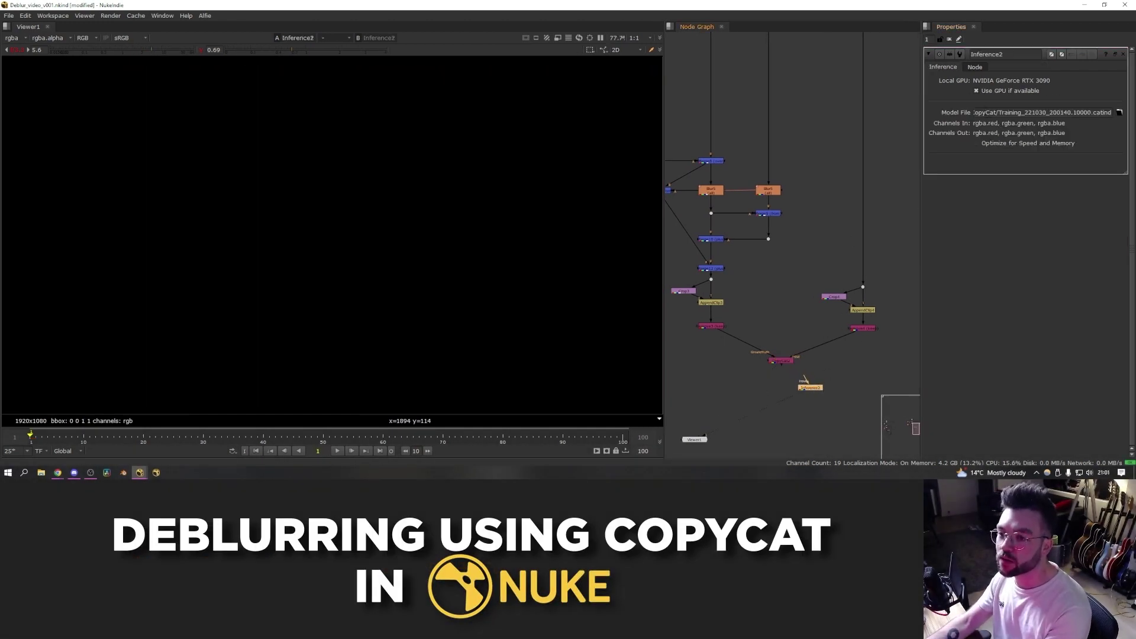
Move the Inference node up beside the Read and connect its input to the shot FrameRange node
{"action": "middle_click_drag", "start_coordinate": [729, 383], "coordinate": [748, 365]}
{"action": "left_click_drag", "start_coordinate": [836, 368], "coordinate": [817, 308]}
{"action": "middle_click_drag", "start_coordinate": [817, 307], "coordinate": [843, 403]}
{"action": "left_click_drag", "start_coordinate": [843, 402], "coordinate": [785, 265]}
{"action": "middle_click_drag", "start_coordinate": [785, 265], "coordinate": [859, 406]}
{"action": "left_click_drag", "start_coordinate": [859, 406], "coordinate": [812, 250]}
{"action": "middle_click_drag", "start_coordinate": [812, 250], "coordinate": [780, 335]}
{"action": "left_click_drag", "start_coordinate": [779, 335], "coordinate": [740, 272]}
{"action": "scroll", "coordinate": [786, 274], "scroll_direction": "up", "scroll_amount": 3}
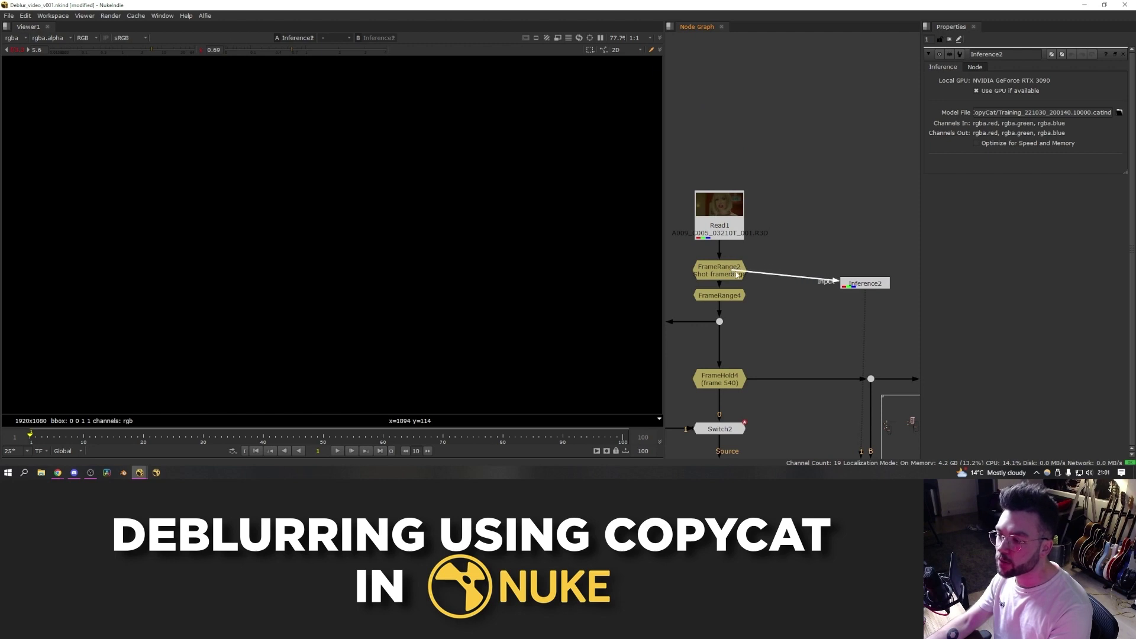
{"action": "left_click_drag", "start_coordinate": [857, 285], "coordinate": [842, 277]}
{"action": "left_click_drag", "start_coordinate": [841, 277], "coordinate": [836, 278]}
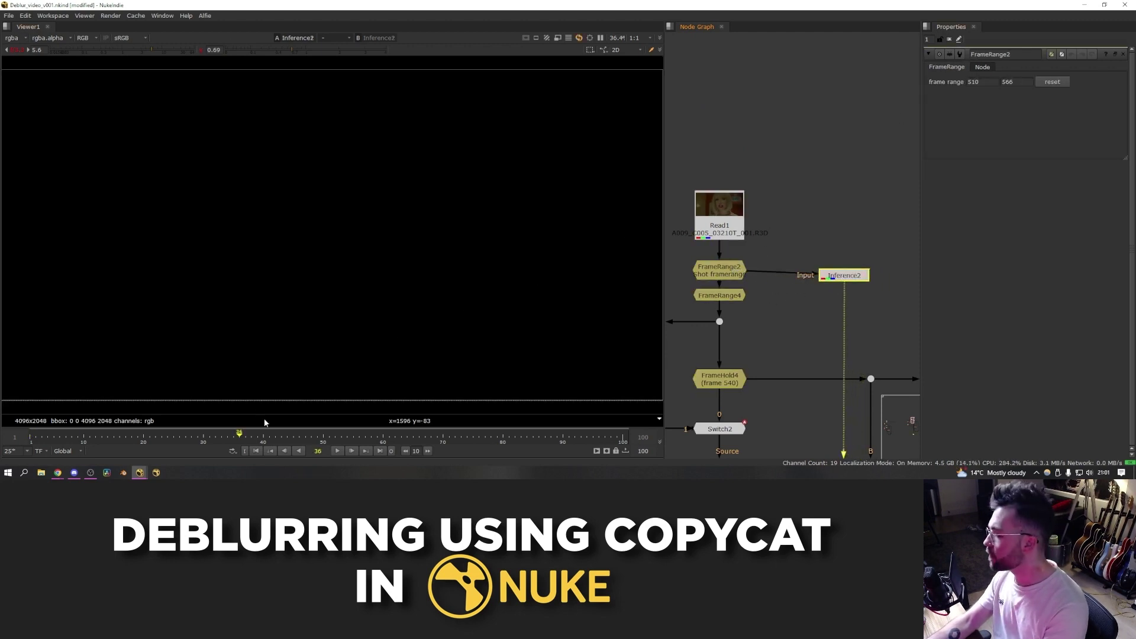
Set the viewer's timeline range to Input and go to frame 540 of the original shot
{"action": "left_click", "coordinate": [75, 452]}
{"action": "left_click", "coordinate": [83, 423]}
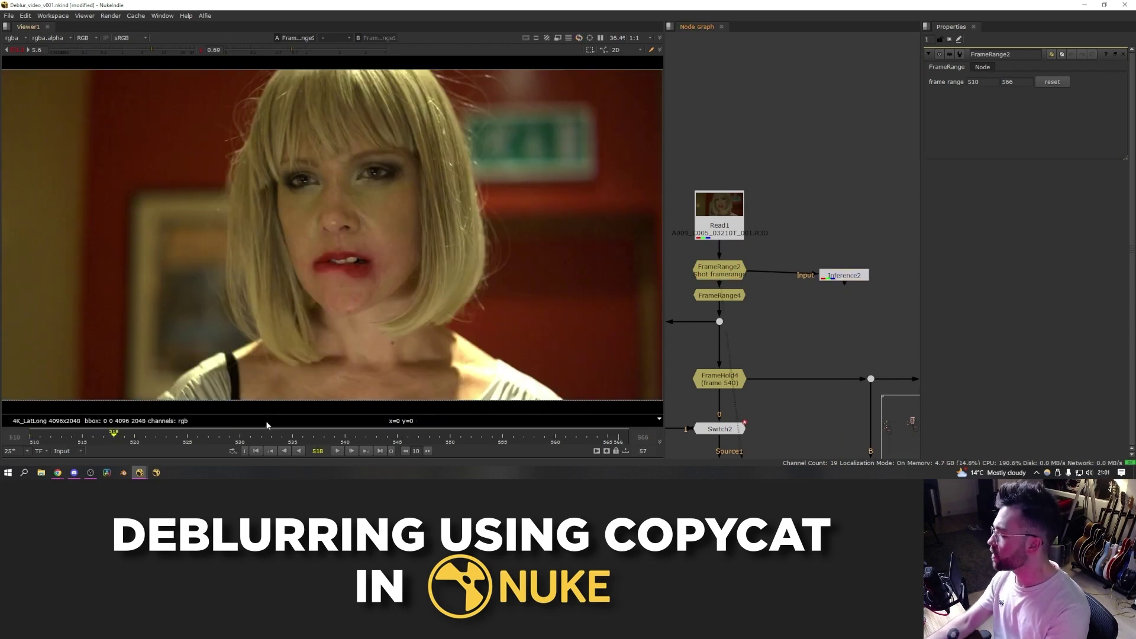
{"action": "left_click_drag", "start_coordinate": [249, 436], "coordinate": [345, 438]}
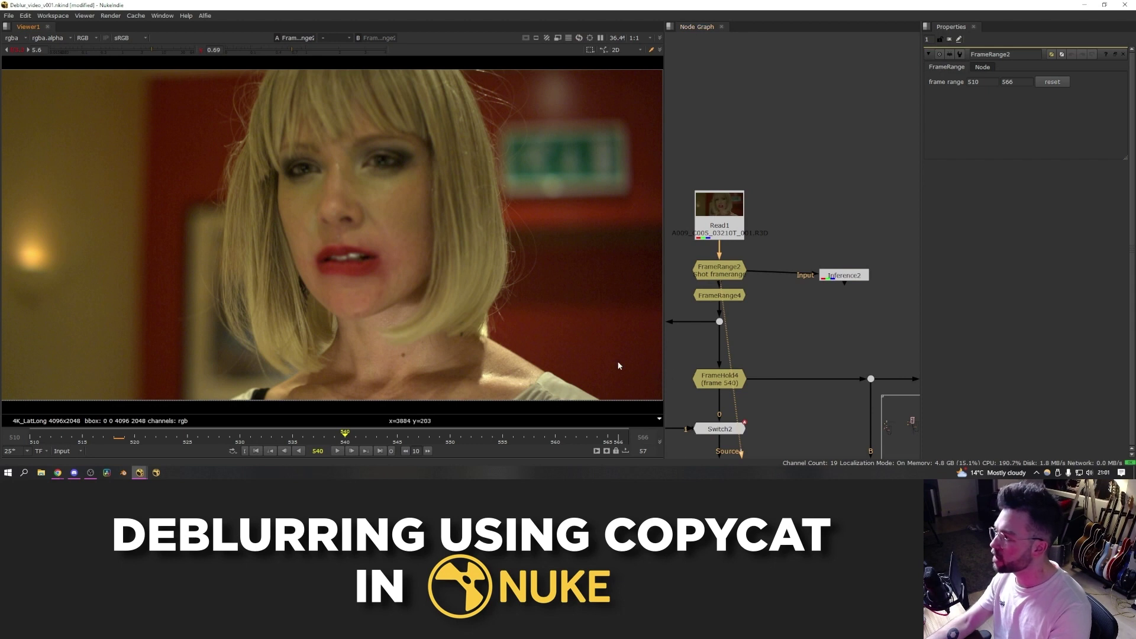
View the Inference result at frame 540 and look closely at the woman's face
{"action": "left_click_drag", "start_coordinate": [721, 321], "coordinate": [824, 373]}
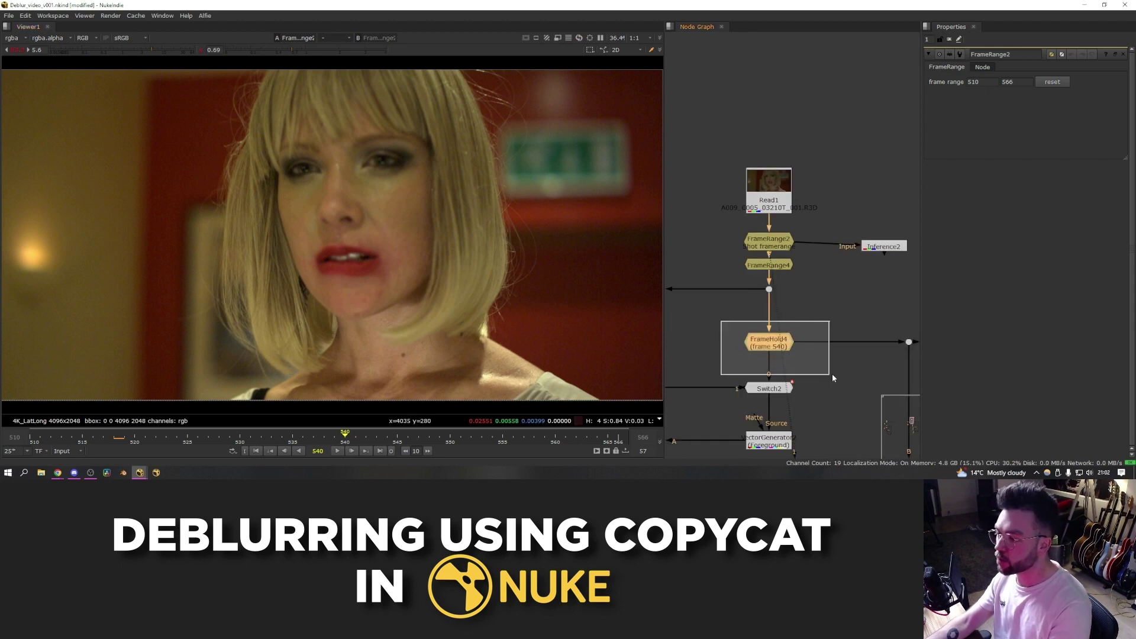
{"action": "middle_click_drag", "start_coordinate": [900, 262], "coordinate": [814, 304]}
{"action": "left_click", "coordinate": [804, 287]}
{"action": "key", "text": "1"}
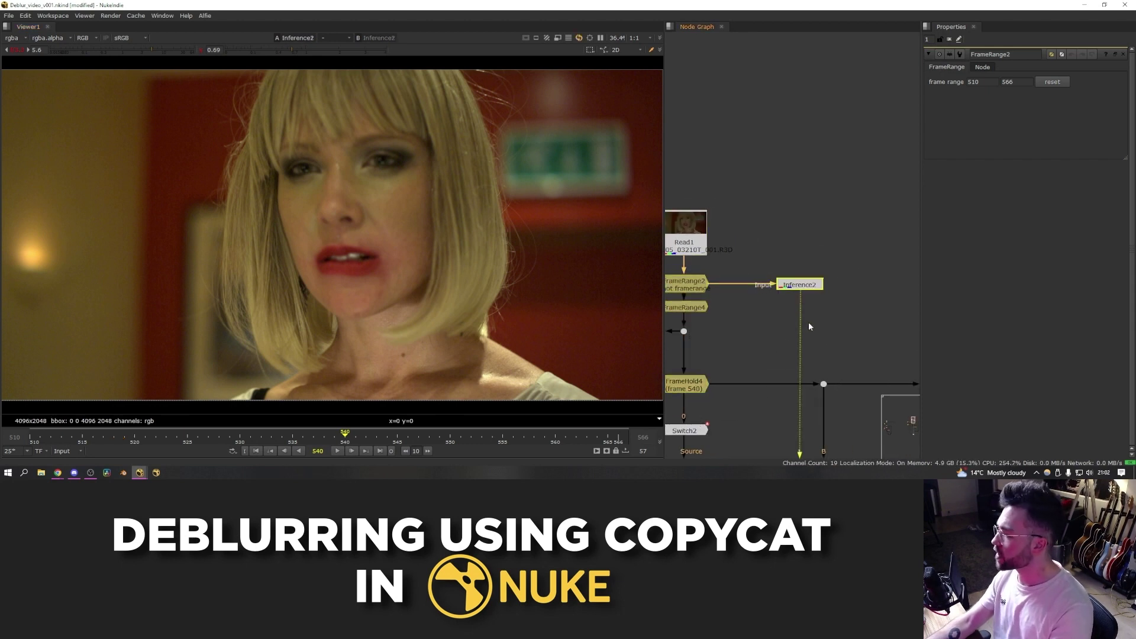
{"action": "scroll", "coordinate": [401, 220], "scroll_direction": "up", "scroll_amount": 2}
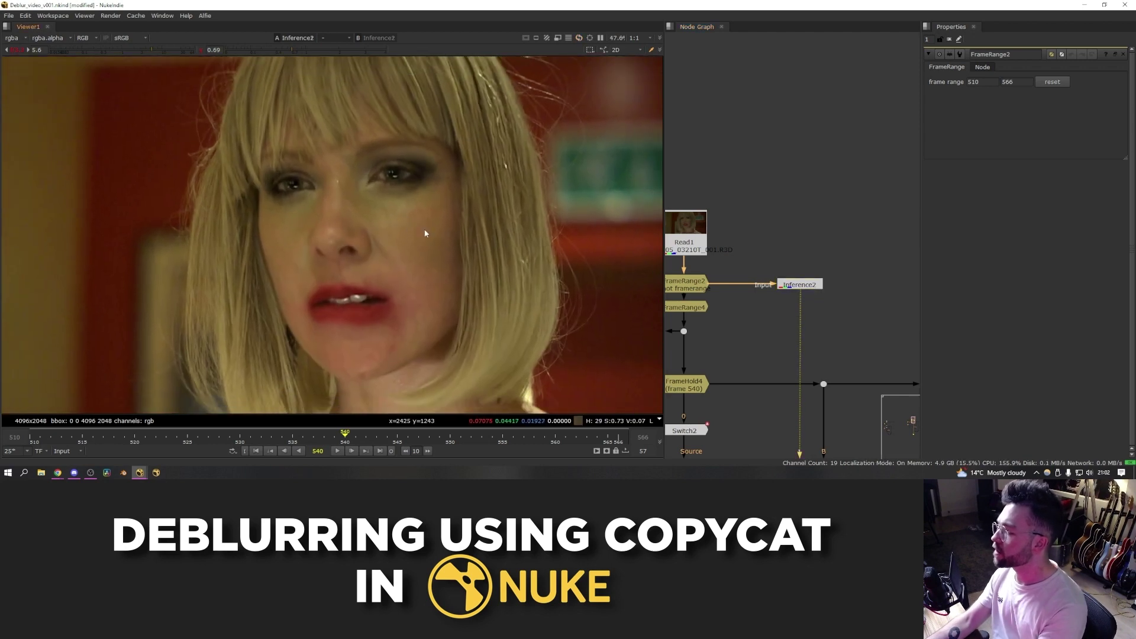
Toggle the Inference node off and on at frame 540 to compare the blurred and deblurred face and hair
{"action": "left_click", "coordinate": [820, 287]}
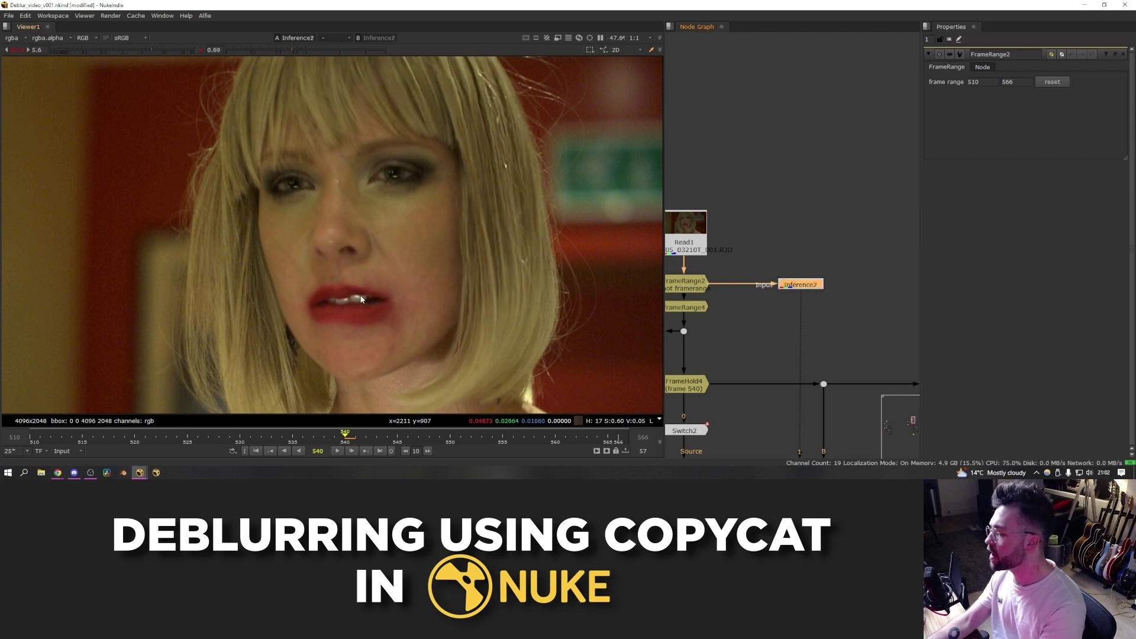
{"action": "key", "text": "d"}
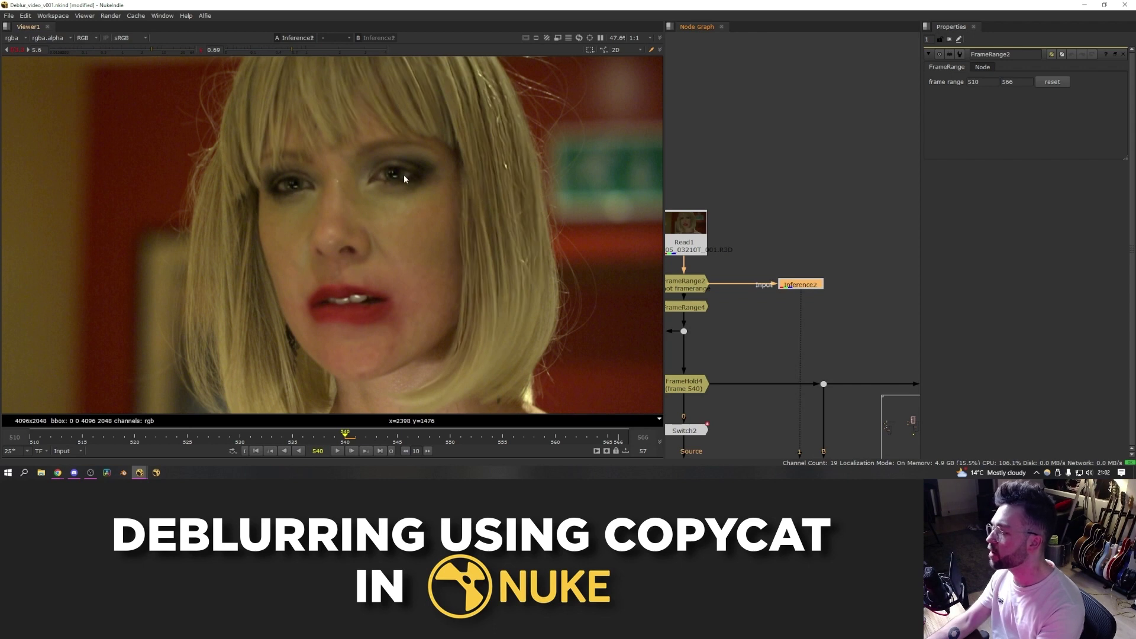
{"action": "key", "text": "d"}
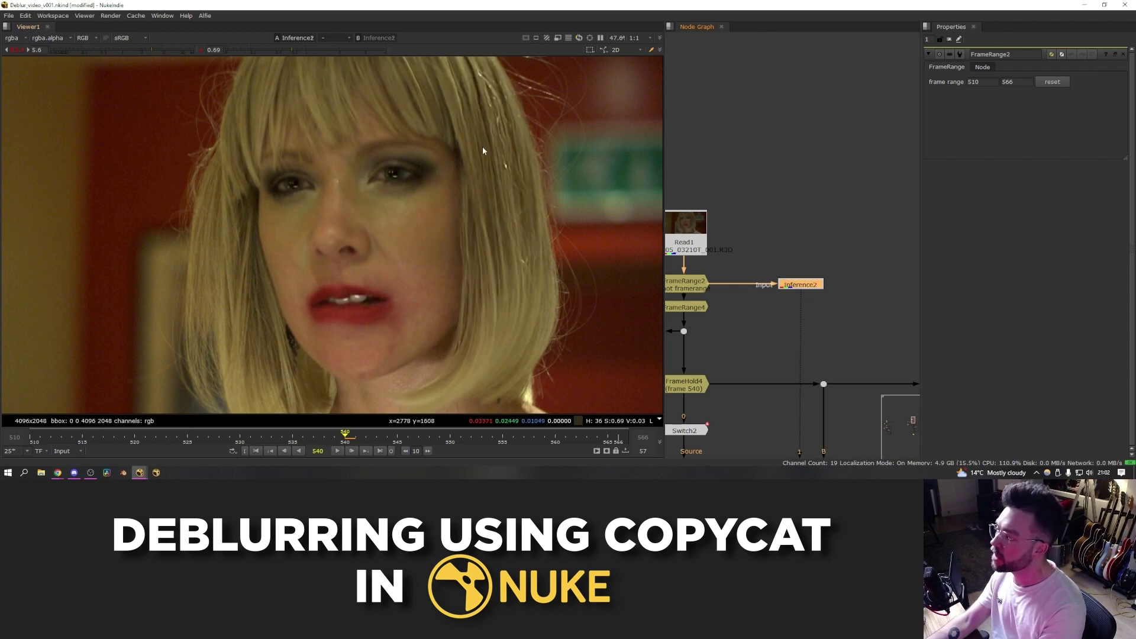
{"action": "key", "text": "d"}
{"action": "key", "text": "d"}
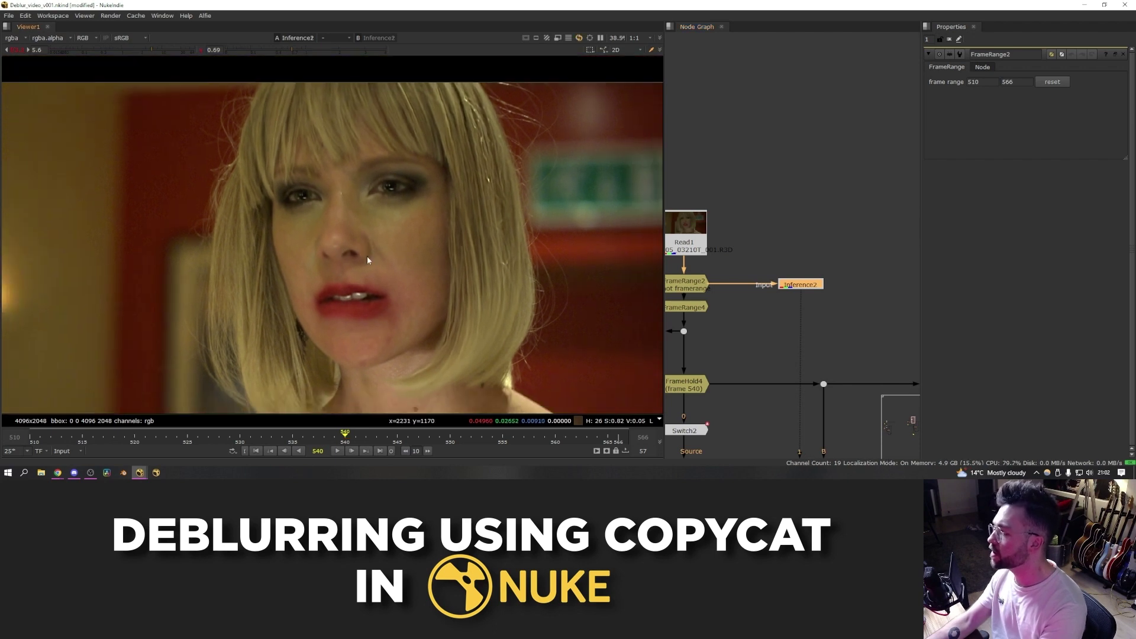
{"action": "scroll", "coordinate": [385, 261], "scroll_direction": "down", "scroll_amount": 2}
{"action": "key", "text": "d"}
{"action": "key", "text": "d"}
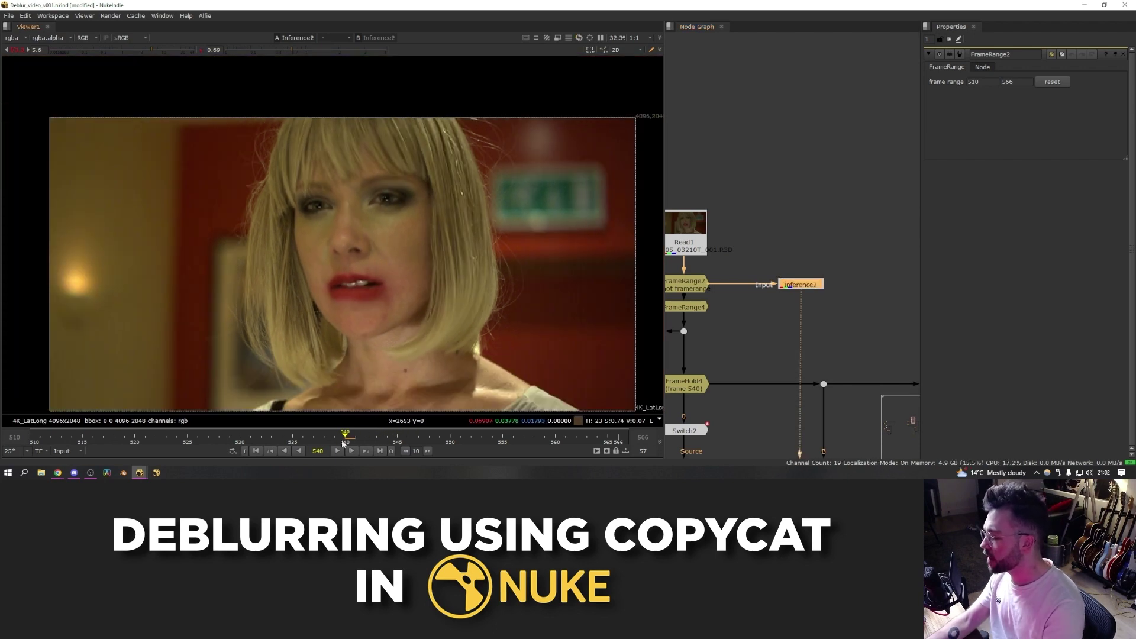
Go to frame 535 and toggle the Inference node off and on to compare the deblurred details
{"action": "left_click", "coordinate": [290, 439]}
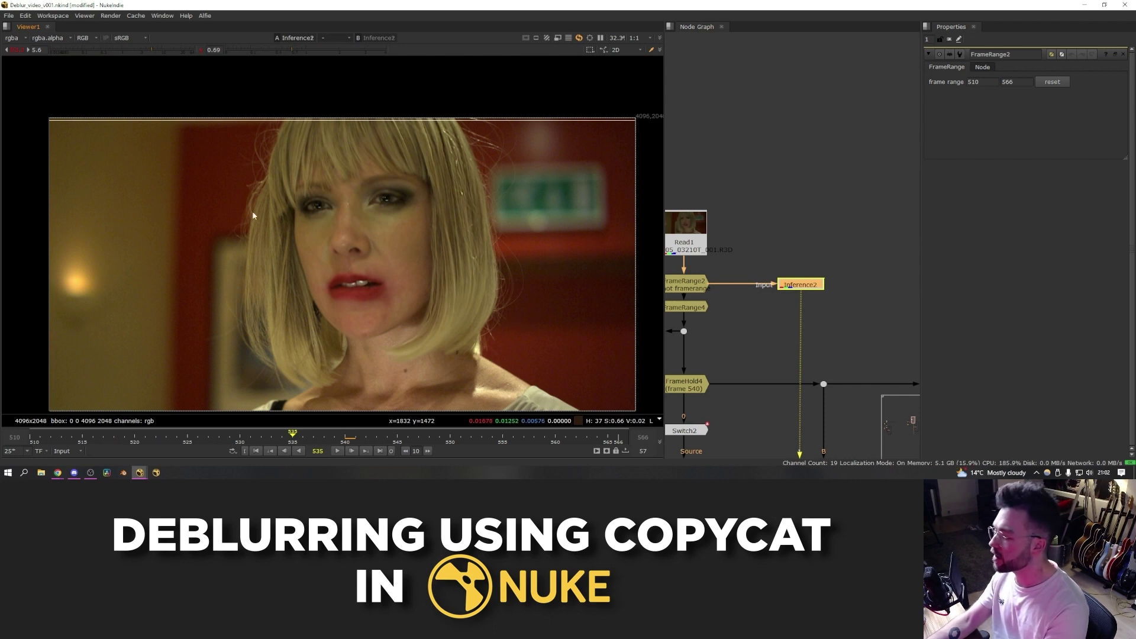
{"action": "key", "text": "d"}
{"action": "scroll", "coordinate": [428, 299], "scroll_direction": "up", "scroll_amount": 2}
{"action": "scroll", "coordinate": [427, 294], "scroll_direction": "up", "scroll_amount": 2}
{"action": "key", "text": "d"}
{"action": "key", "text": "d"}
{"action": "key", "text": "d"}
{"action": "scroll", "coordinate": [438, 295], "scroll_direction": "down", "scroll_amount": 1}
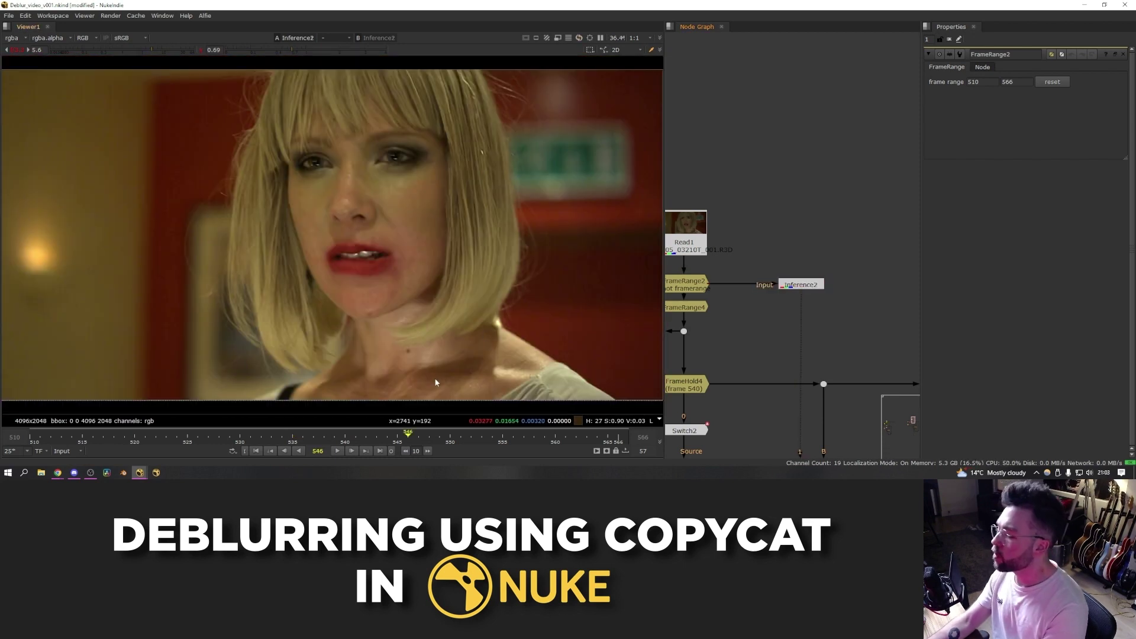
Toggle the Inference node off and on at frame 546 to compare the shot with and without deblurring
{"action": "left_click", "coordinate": [798, 285]}
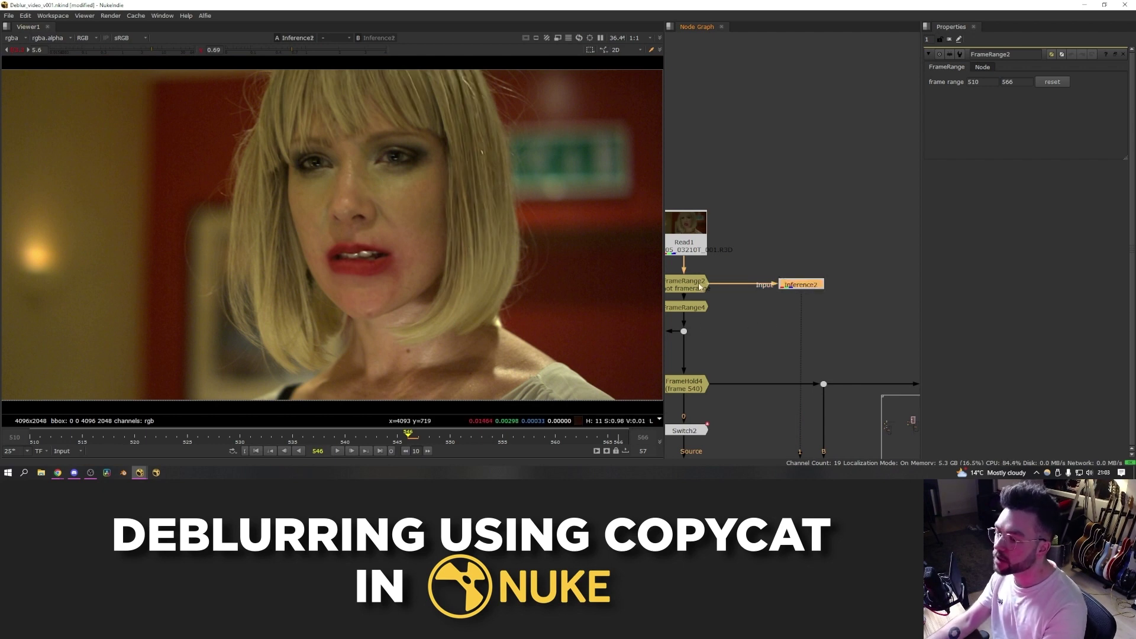
{"action": "key", "text": "d"}
{"action": "key", "text": "d"}
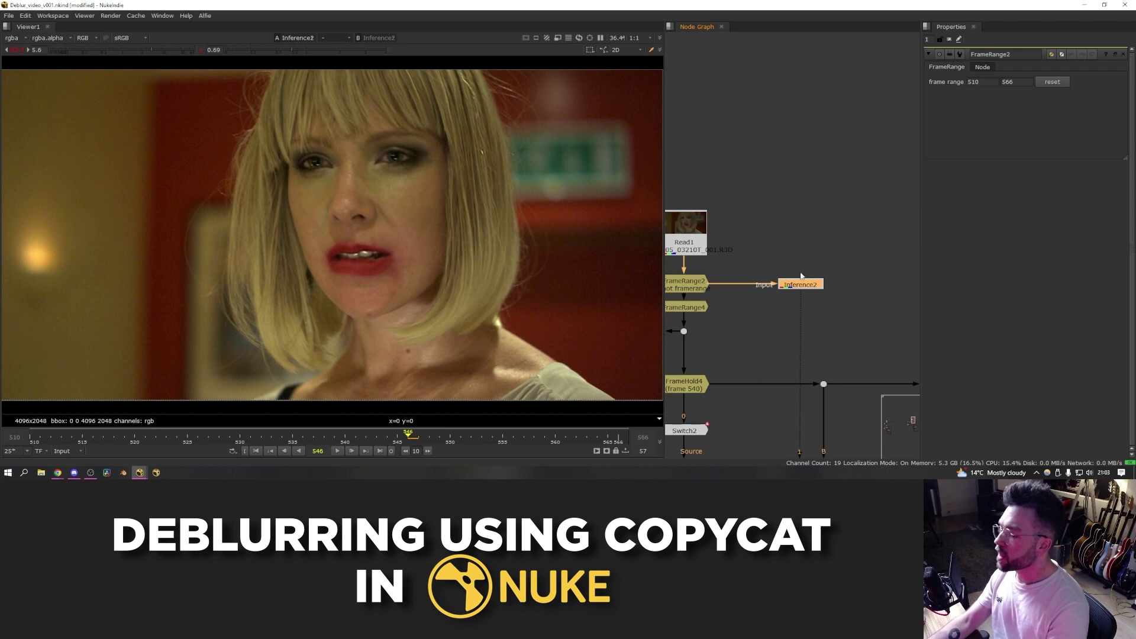
Open the CopyCat node's properties and review its Epochs setting
{"action": "scroll", "coordinate": [783, 325], "scroll_direction": "down", "scroll_amount": 3}
{"action": "scroll", "coordinate": [784, 329], "scroll_direction": "down", "scroll_amount": 3}
{"action": "middle_click_drag", "start_coordinate": [804, 417], "coordinate": [724, 267]}
{"action": "scroll", "coordinate": [754, 326], "scroll_direction": "up", "scroll_amount": 6}
{"action": "left_click", "coordinate": [741, 323]}
{"action": "double_click", "coordinate": [743, 322]}
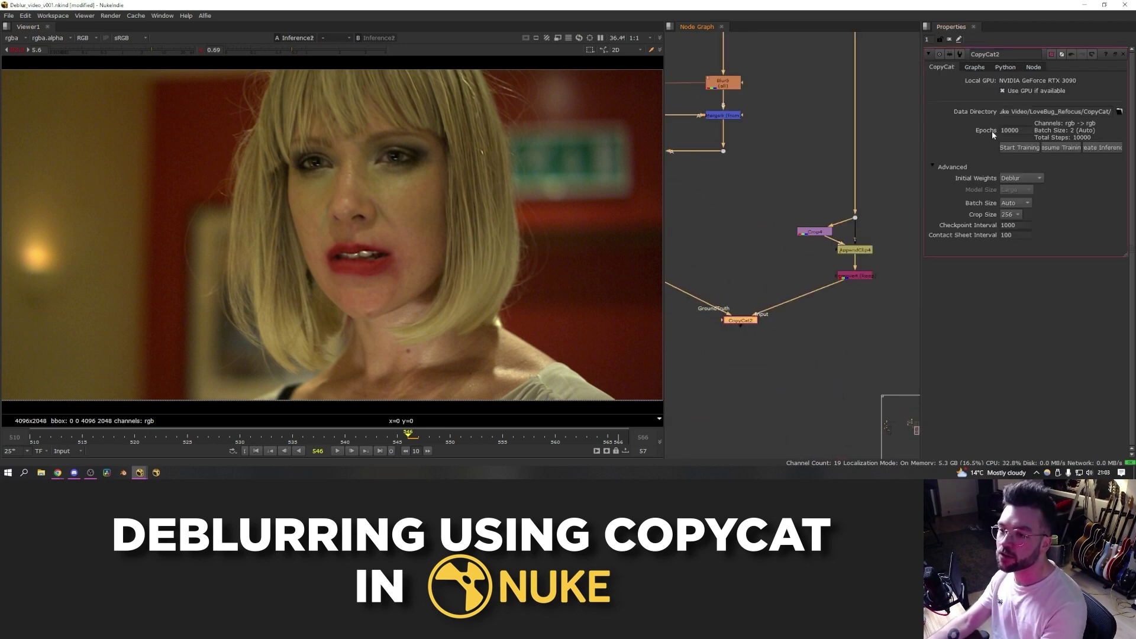
{"action": "left_click_drag", "start_coordinate": [1029, 131], "coordinate": [966, 130]}
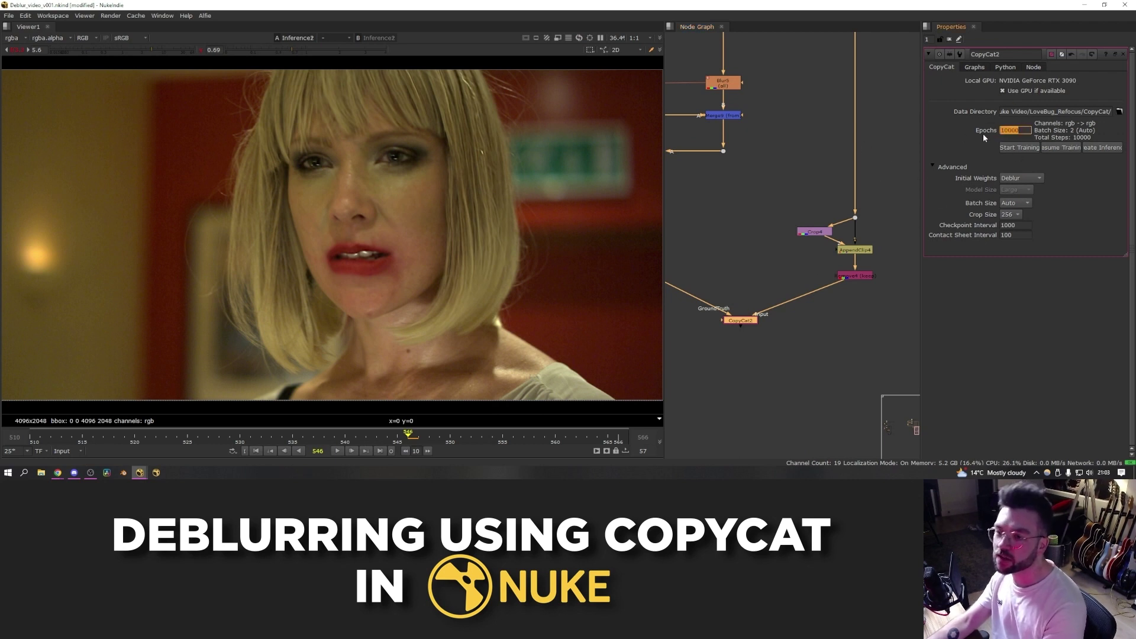
{"action": "left_click", "coordinate": [900, 208]}
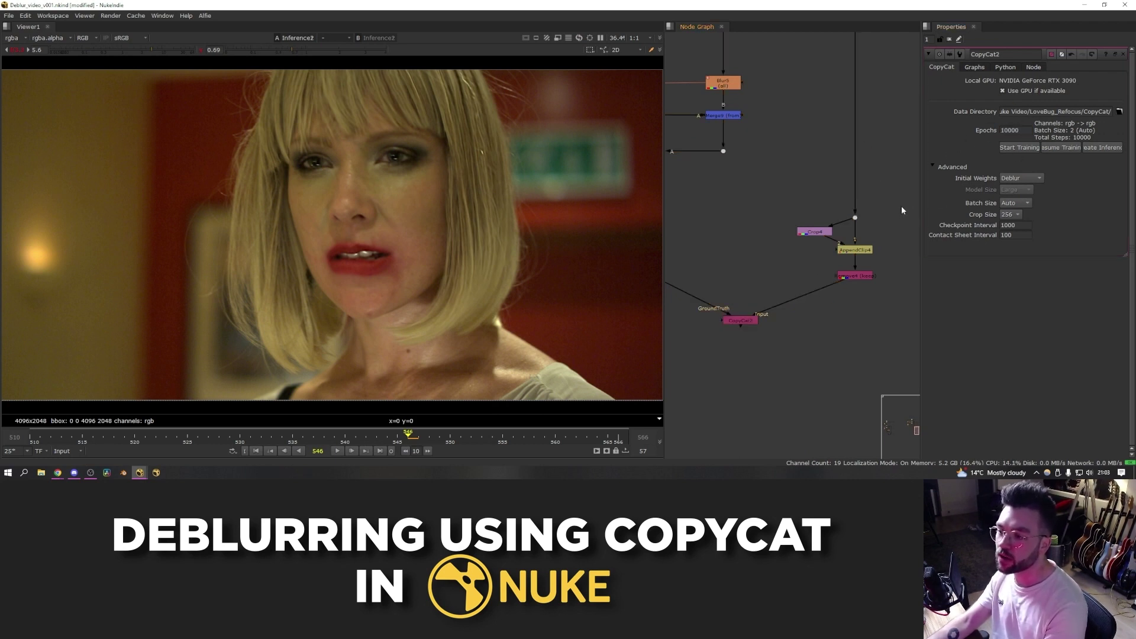
{"action": "scroll", "coordinate": [815, 235], "scroll_direction": "down", "scroll_amount": 8}
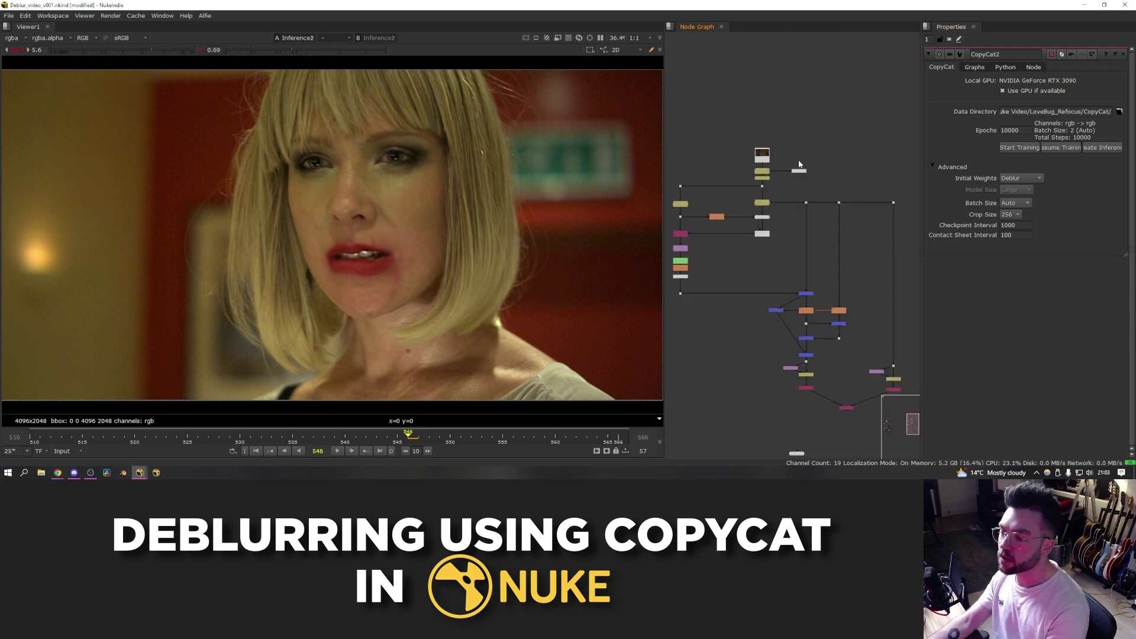
{"action": "mouse_move", "coordinate": [851, 266]}
{"action": "middle_mouse_down"}
{"action": "mouse_move", "coordinate": [866, 263]}
{"action": "mouse_move", "coordinate": [844, 249]}
{"action": "middle_mouse_up"}
{"action": "scroll", "coordinate": [866, 262], "scroll_direction": "up", "scroll_amount": 5}
{"action": "scroll", "coordinate": [843, 254], "scroll_direction": "down", "scroll_amount": 4}
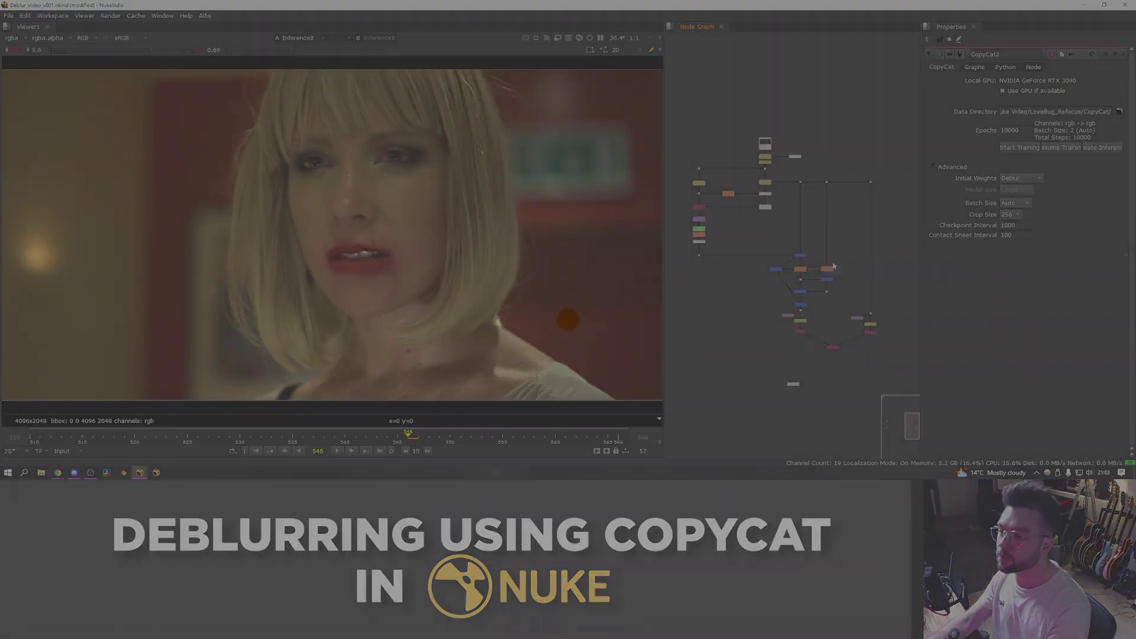